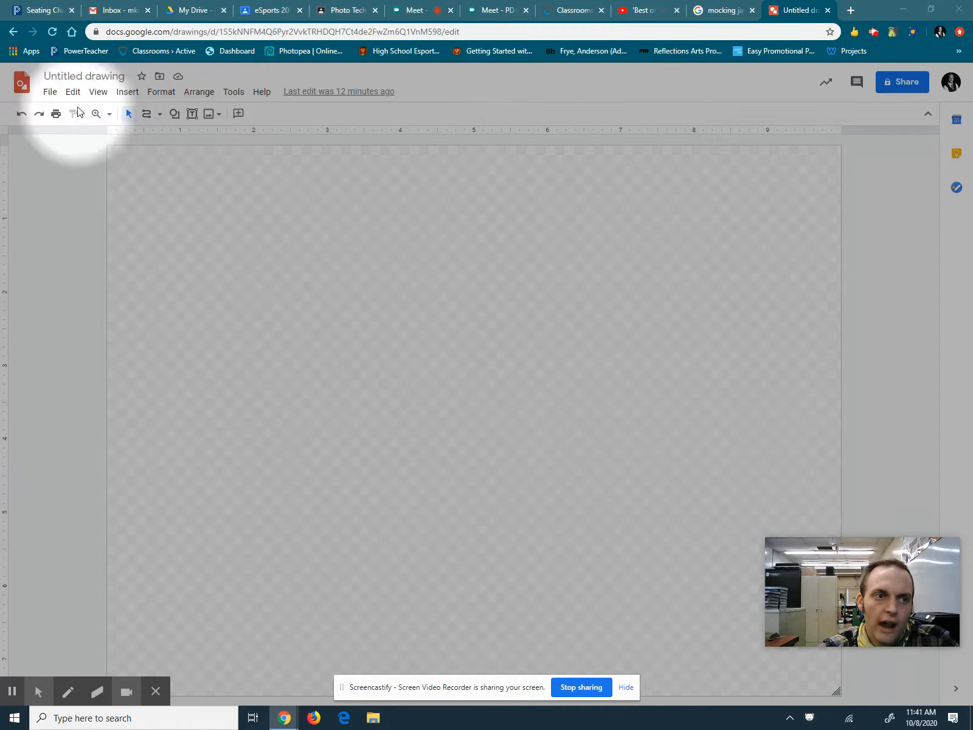
click(72, 91)
click(43, 178)
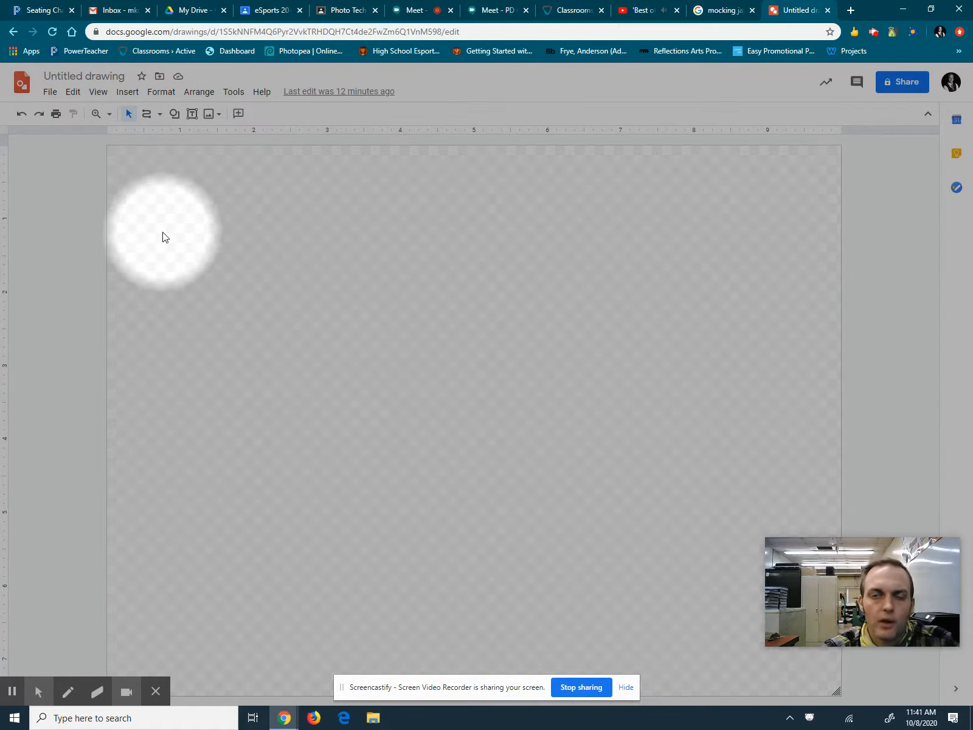
- Insert the image "bird is the word" from the computer's Downloads folder into the drawing and deselect it
click(123, 93)
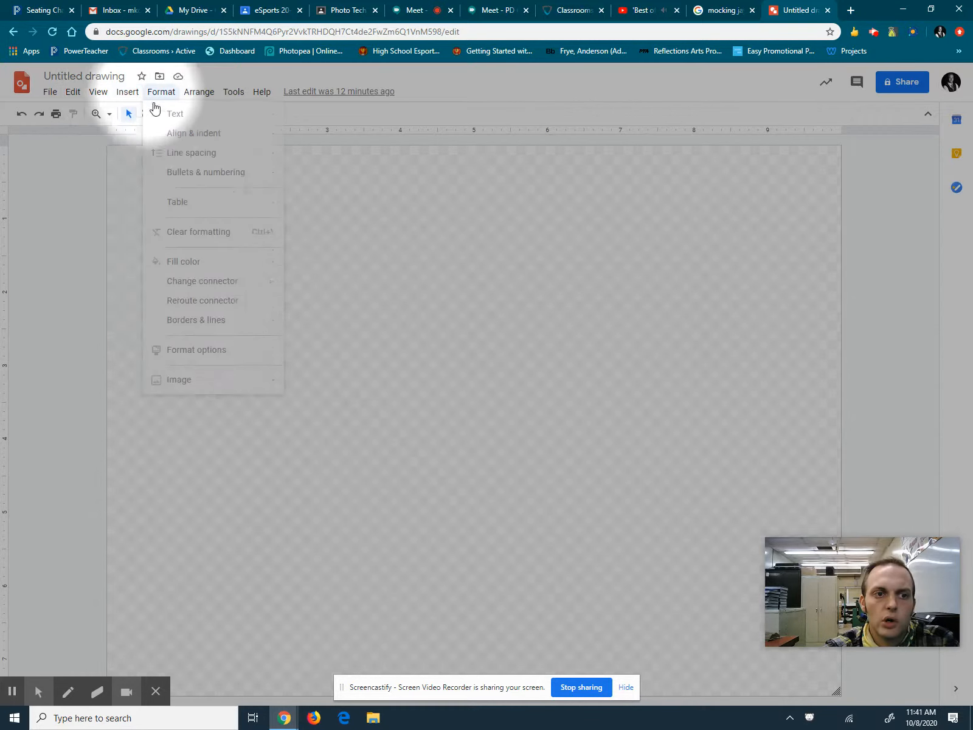
mouse_move(216, 114)
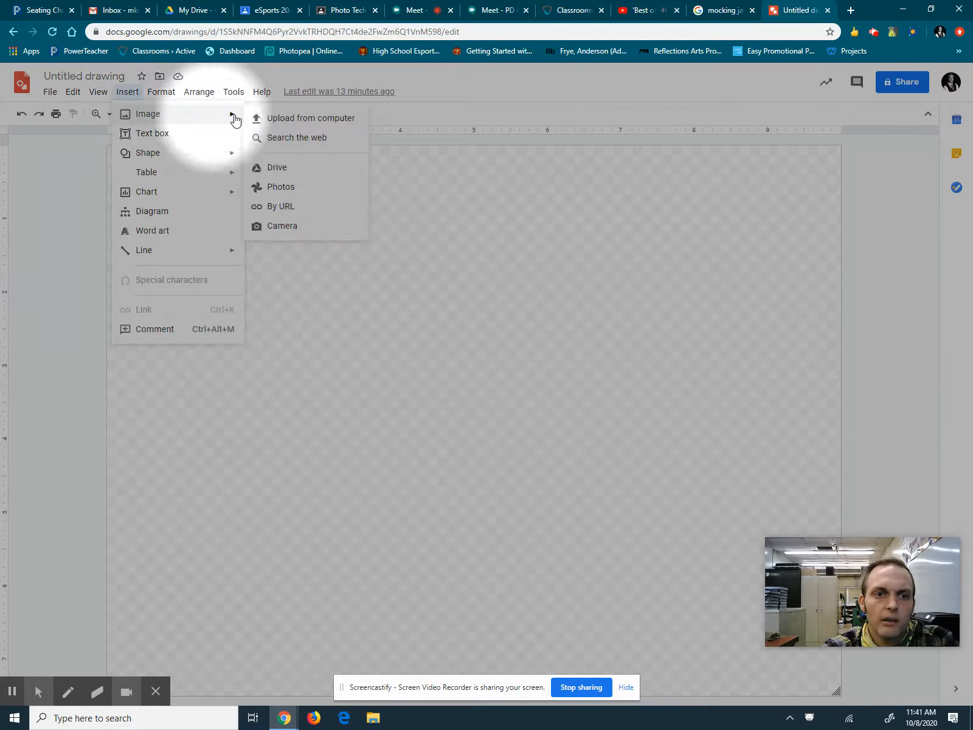
click(281, 123)
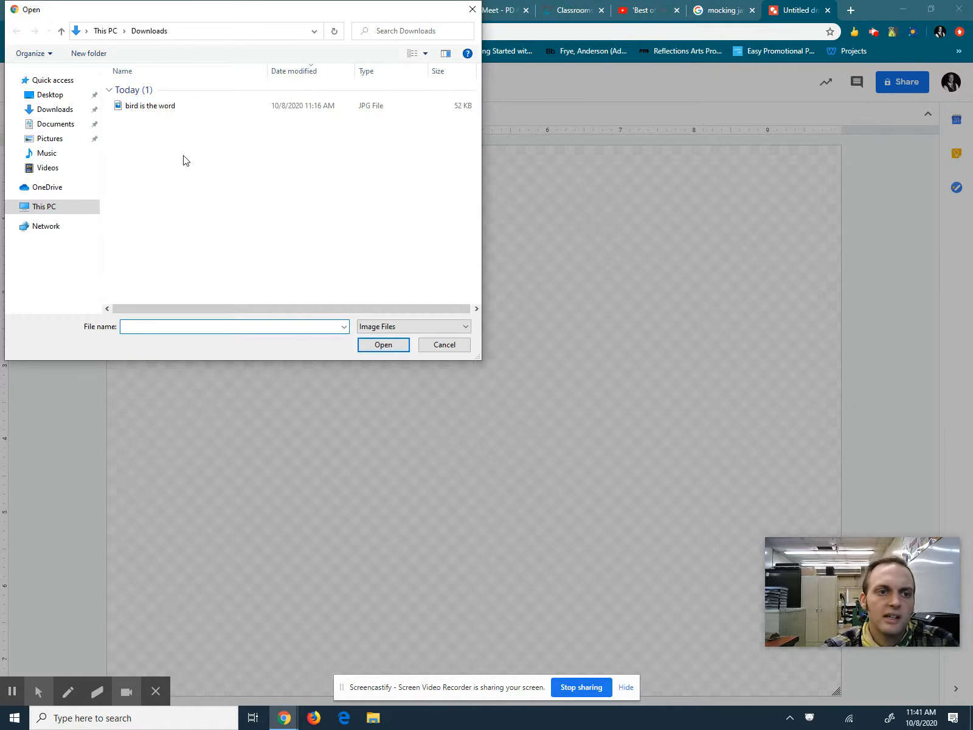
click(166, 109)
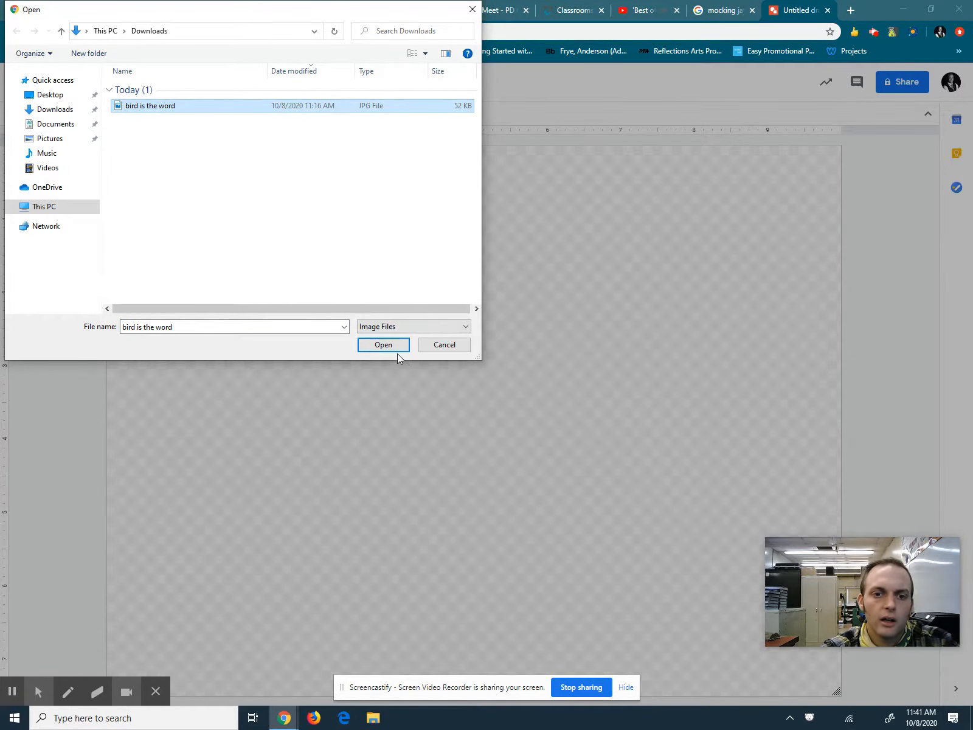
click(68, 110)
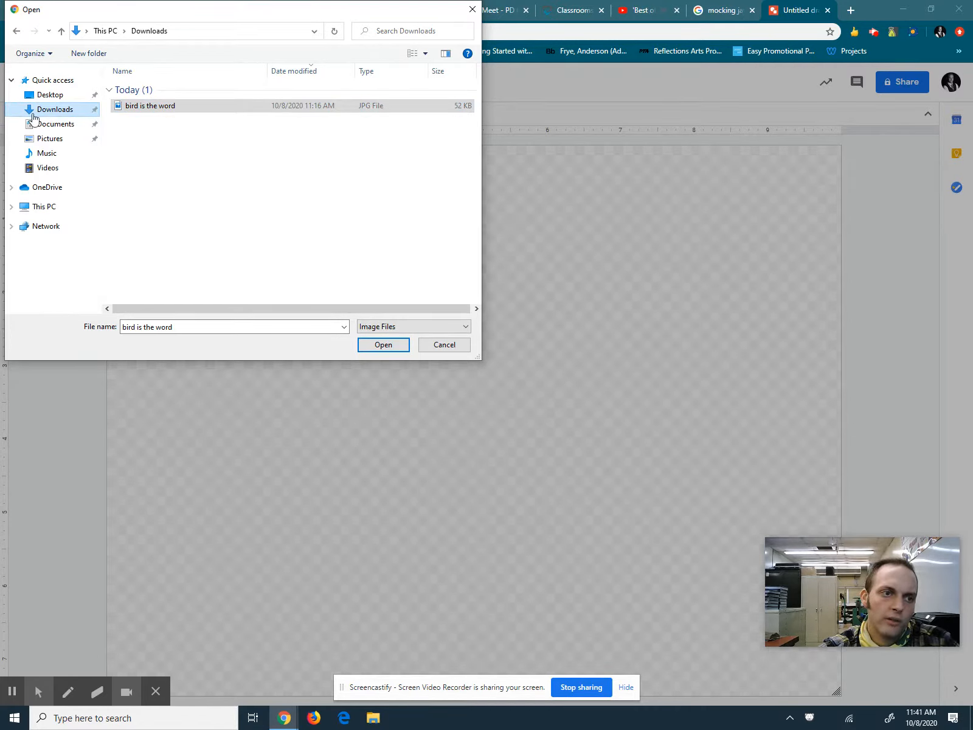
click(154, 104)
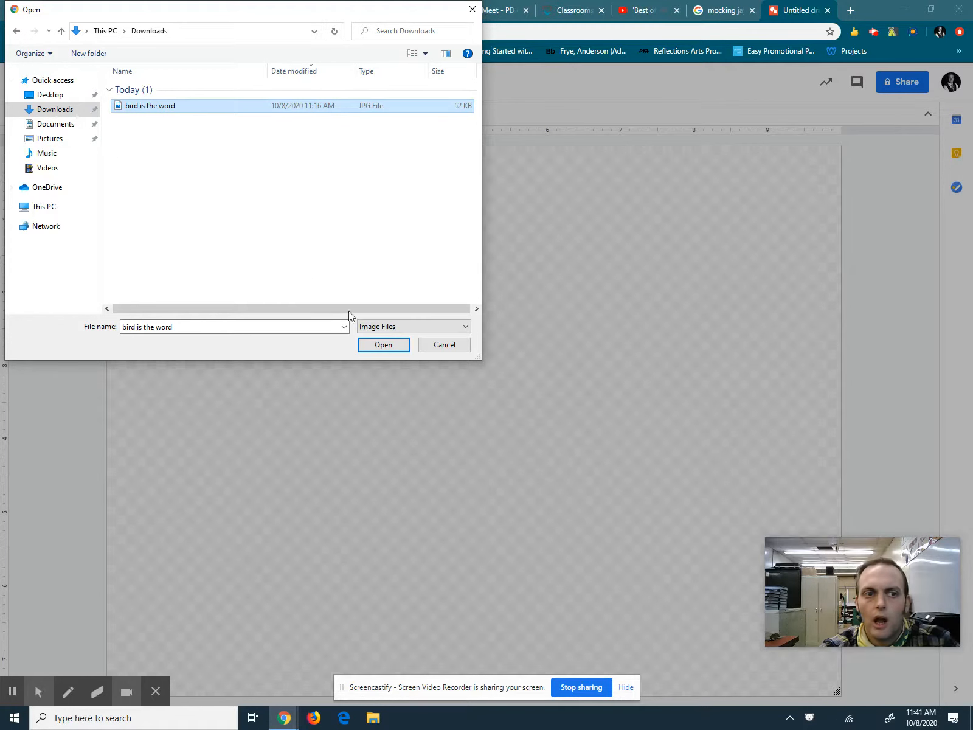
click(365, 345)
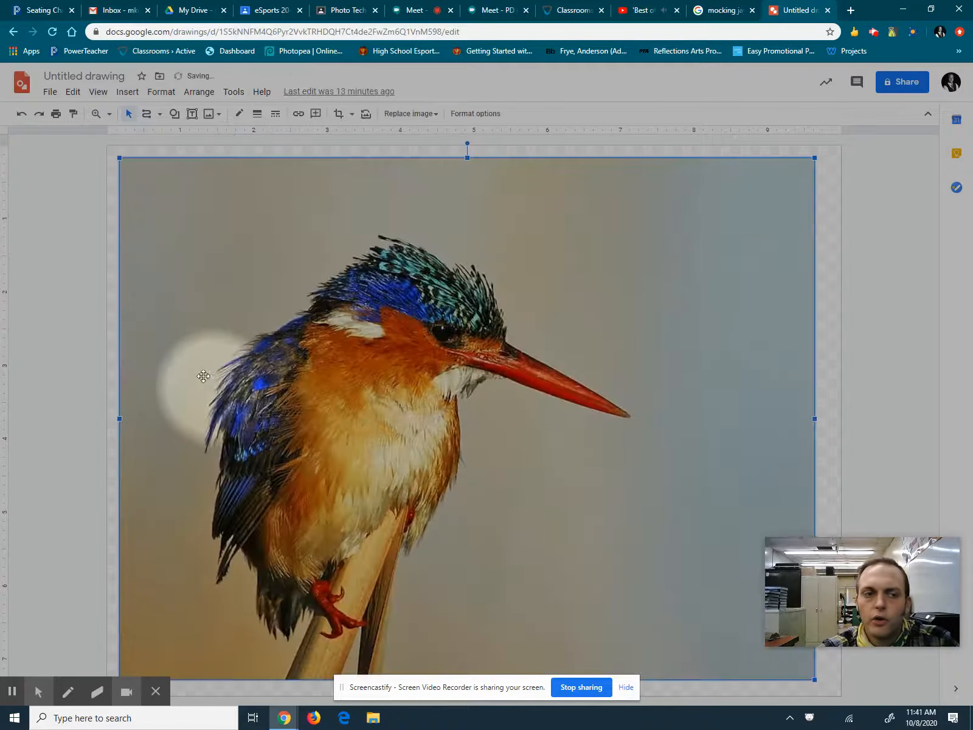
click(56, 291)
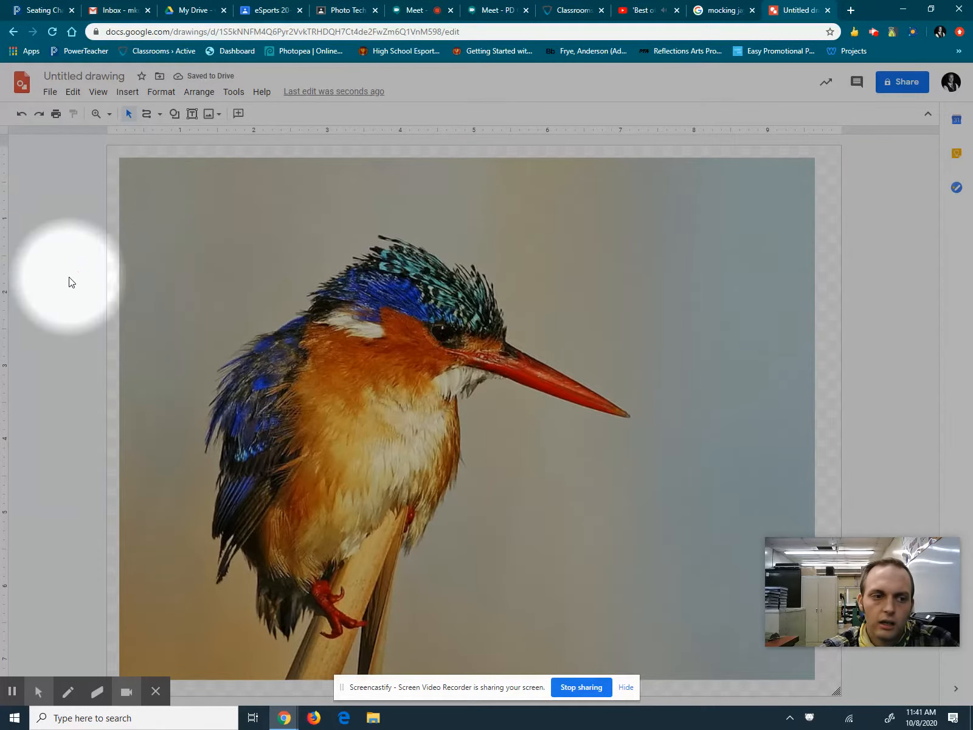
click(61, 231)
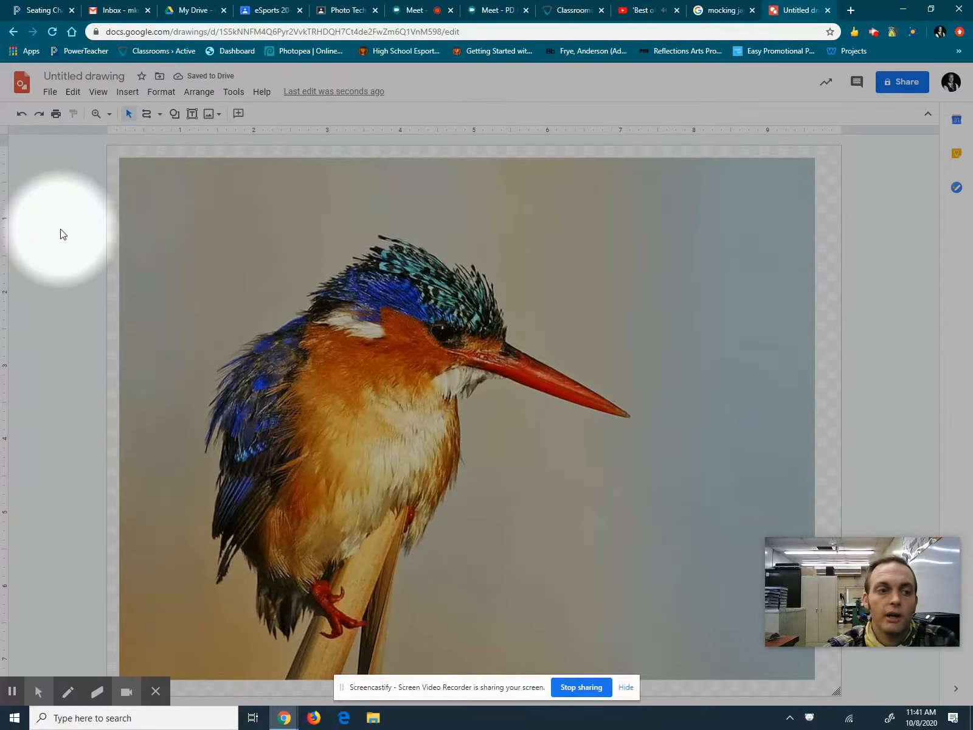
click(60, 234)
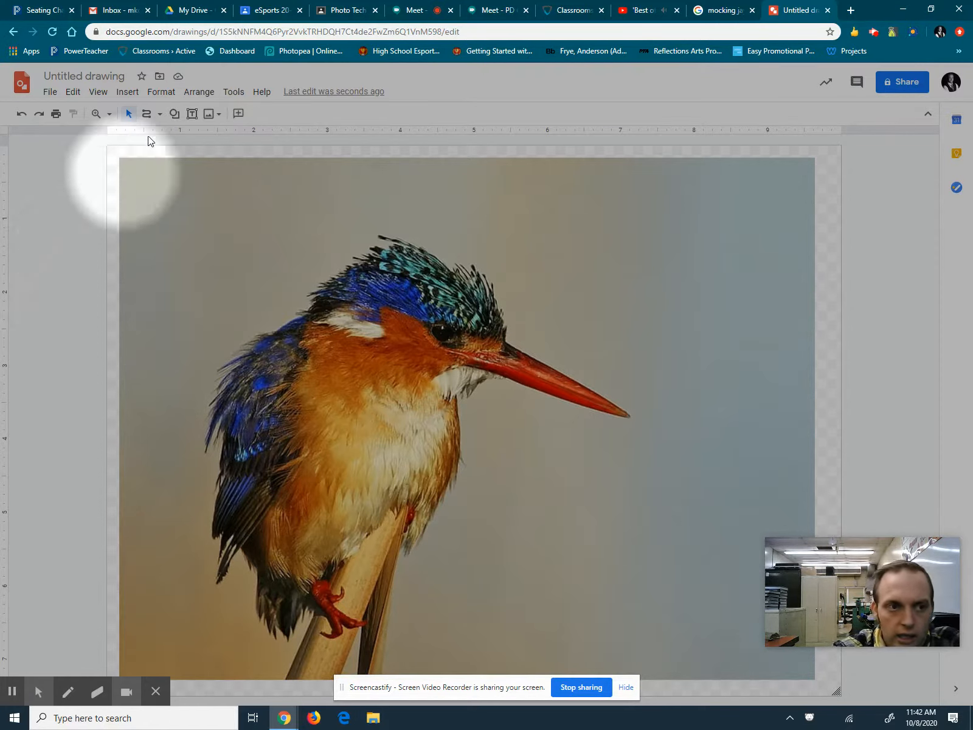
- Trace the bird's crest with the Curve tool, from the white neck patch over the spiky head feathers to just above the beak
click(159, 115)
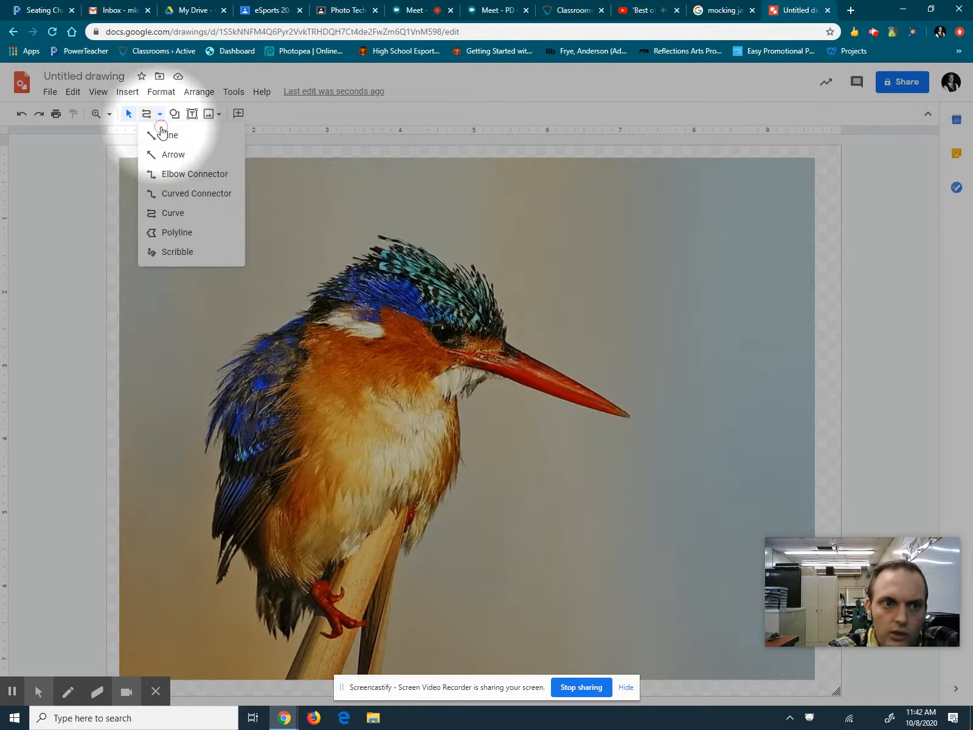
click(160, 134)
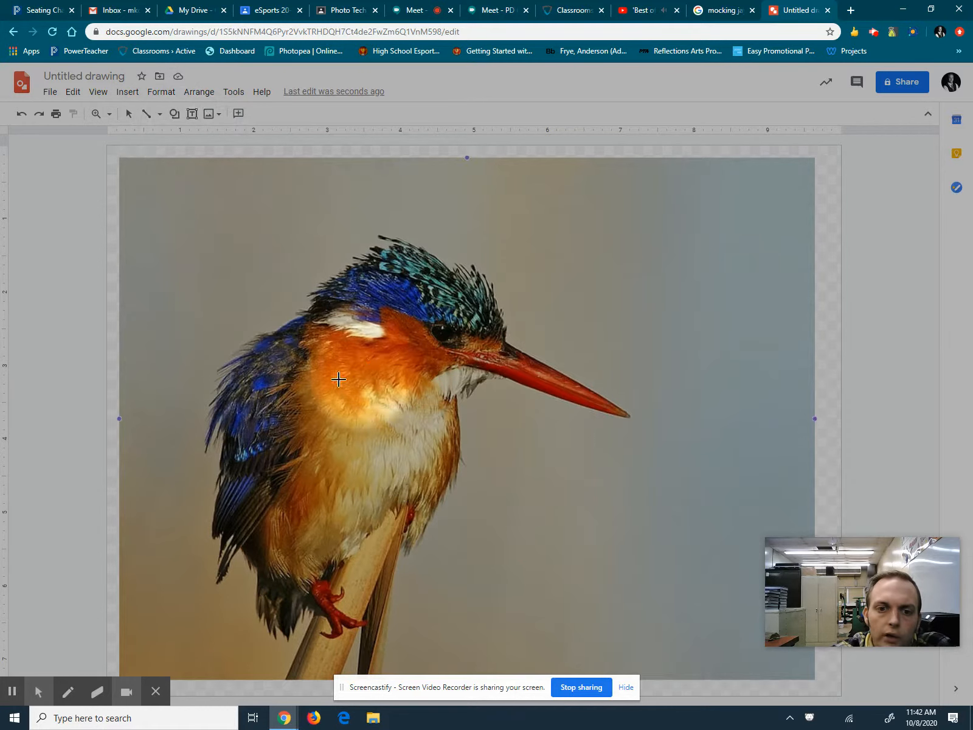
click(155, 119)
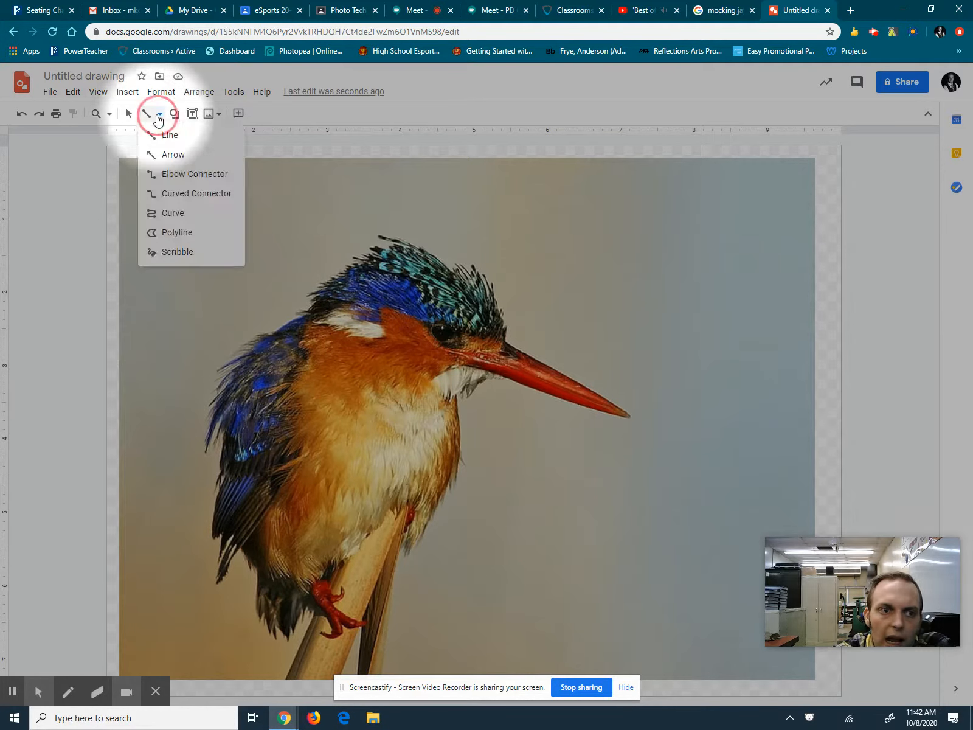
click(175, 210)
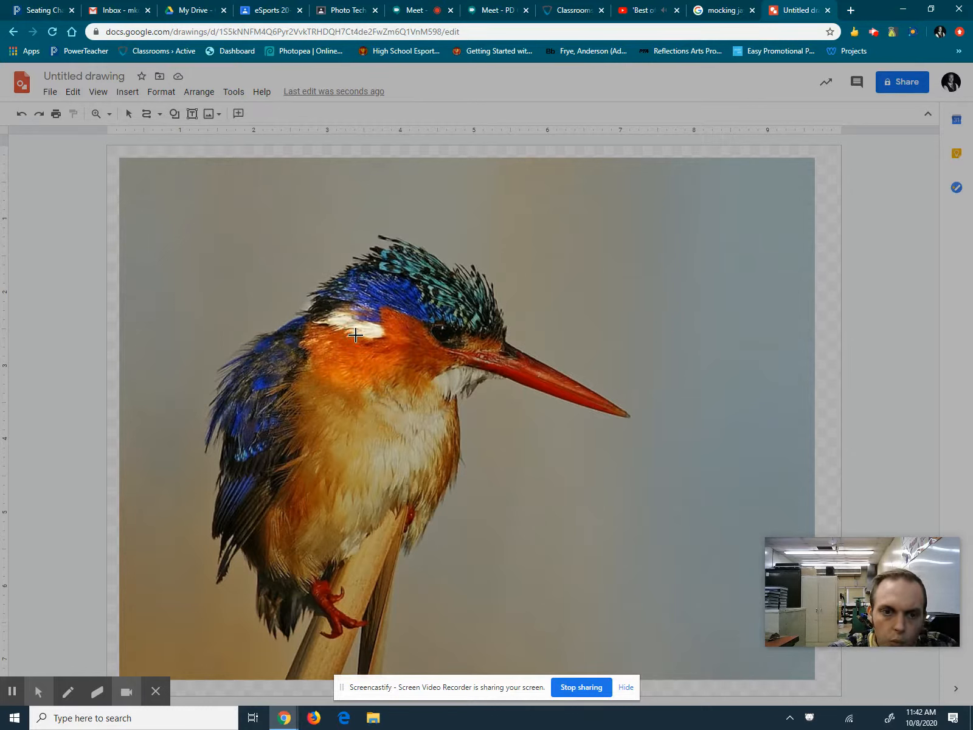
drag(355, 335, 312, 314)
click(311, 313)
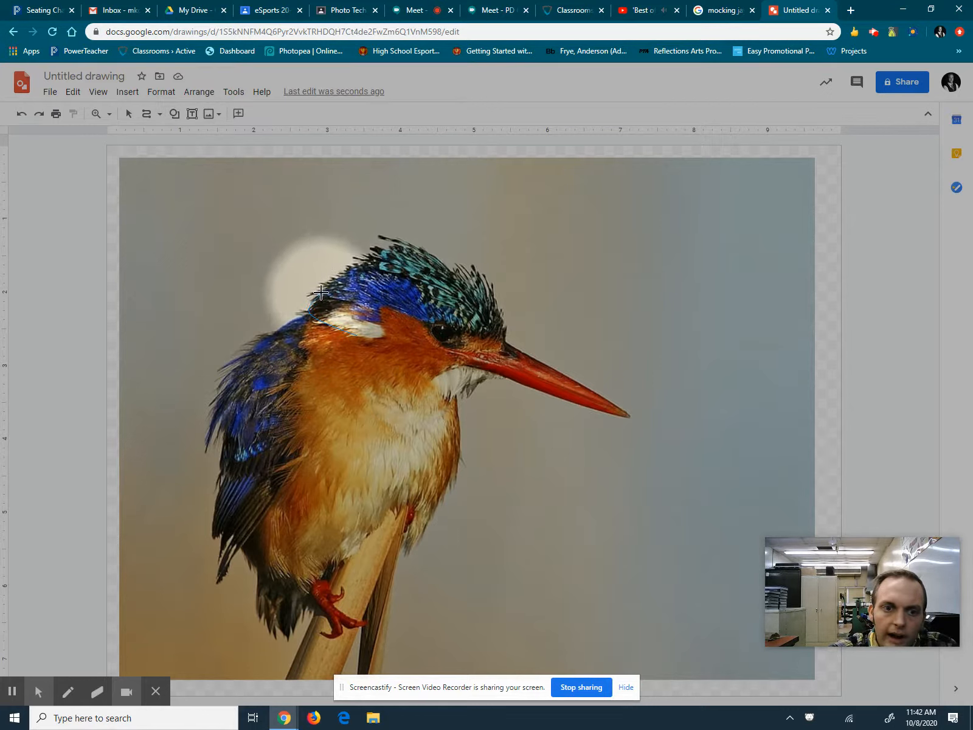
click(315, 292)
click(310, 291)
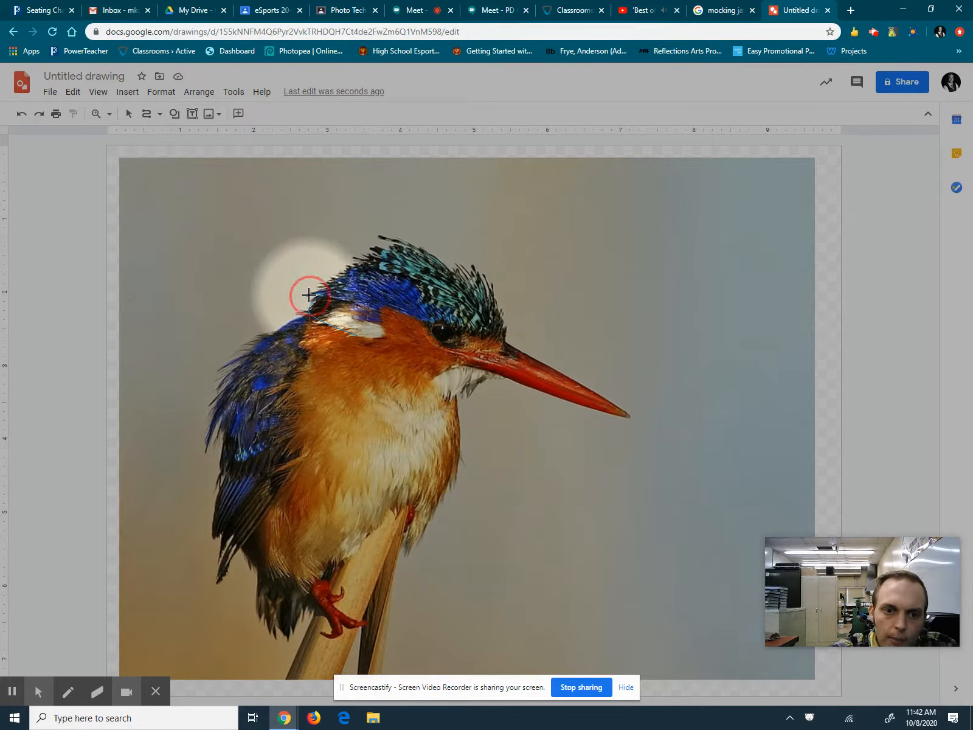
click(339, 279)
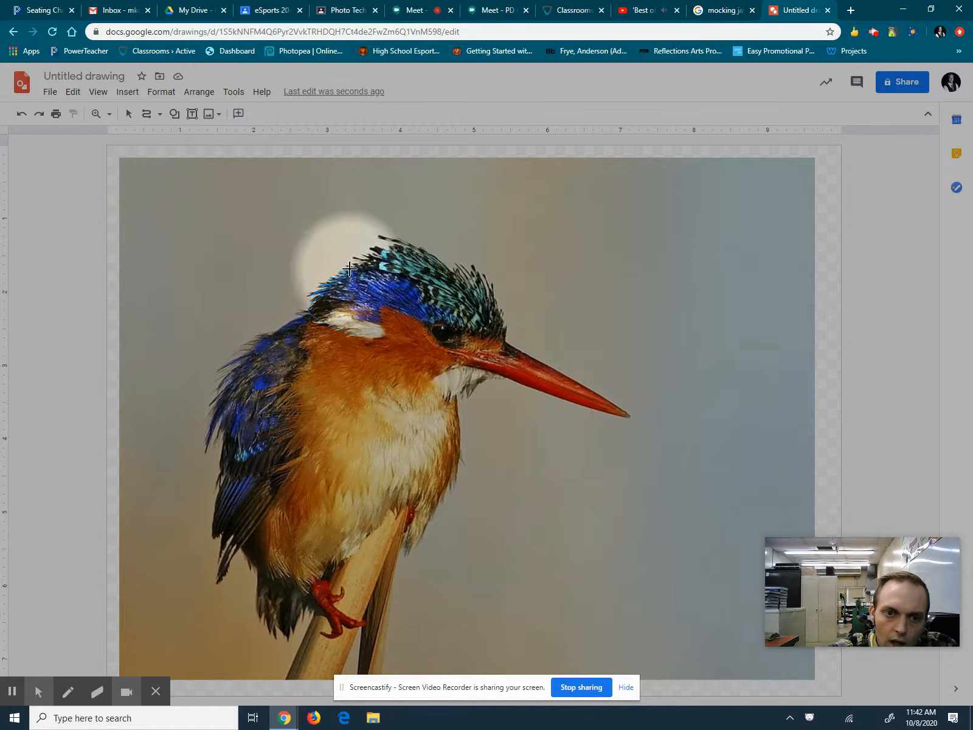
click(345, 265)
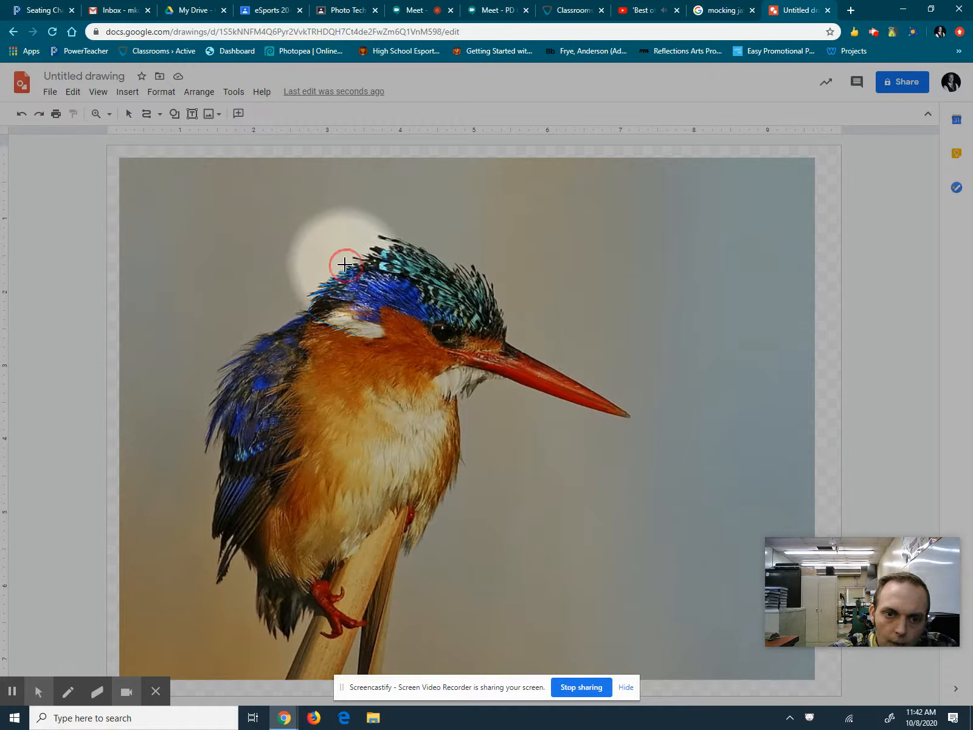
click(358, 265)
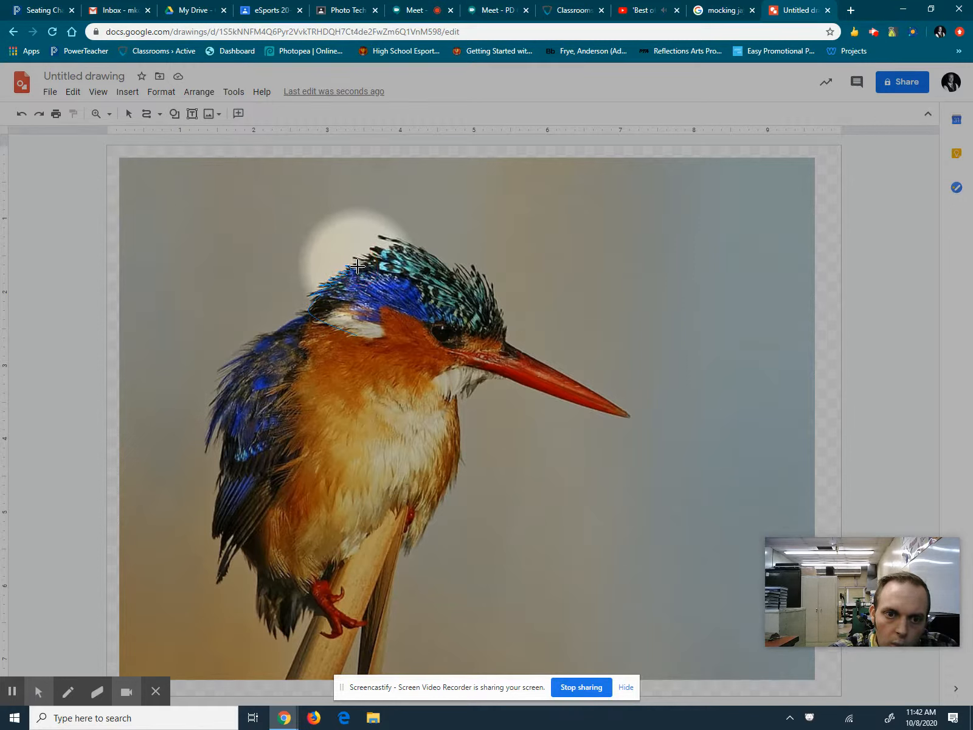
click(366, 262)
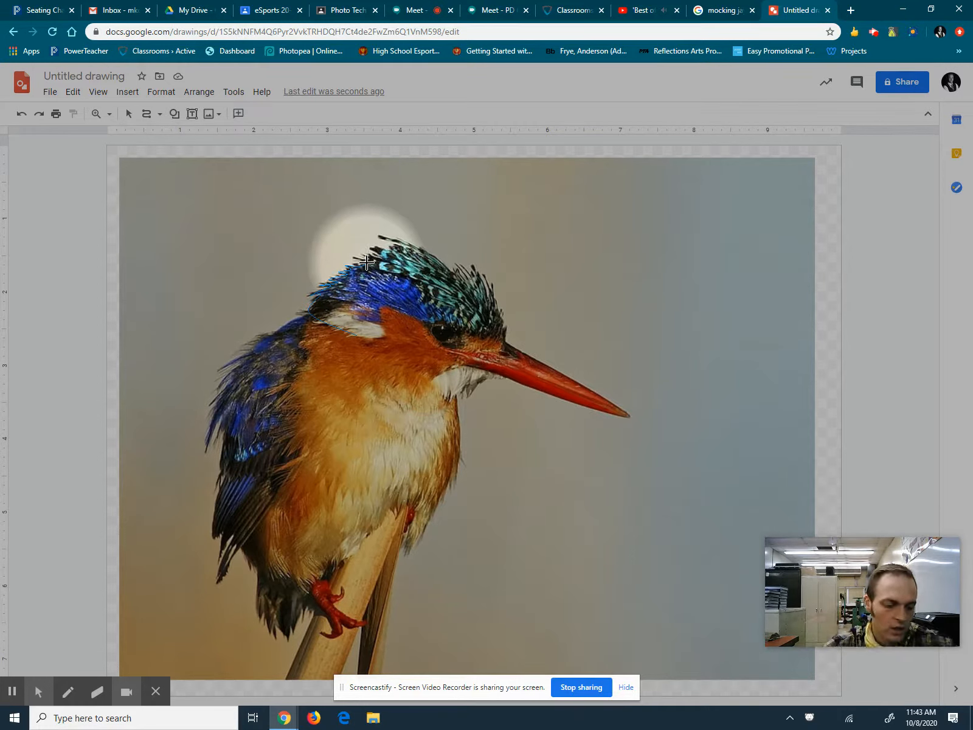
drag(367, 262, 400, 240)
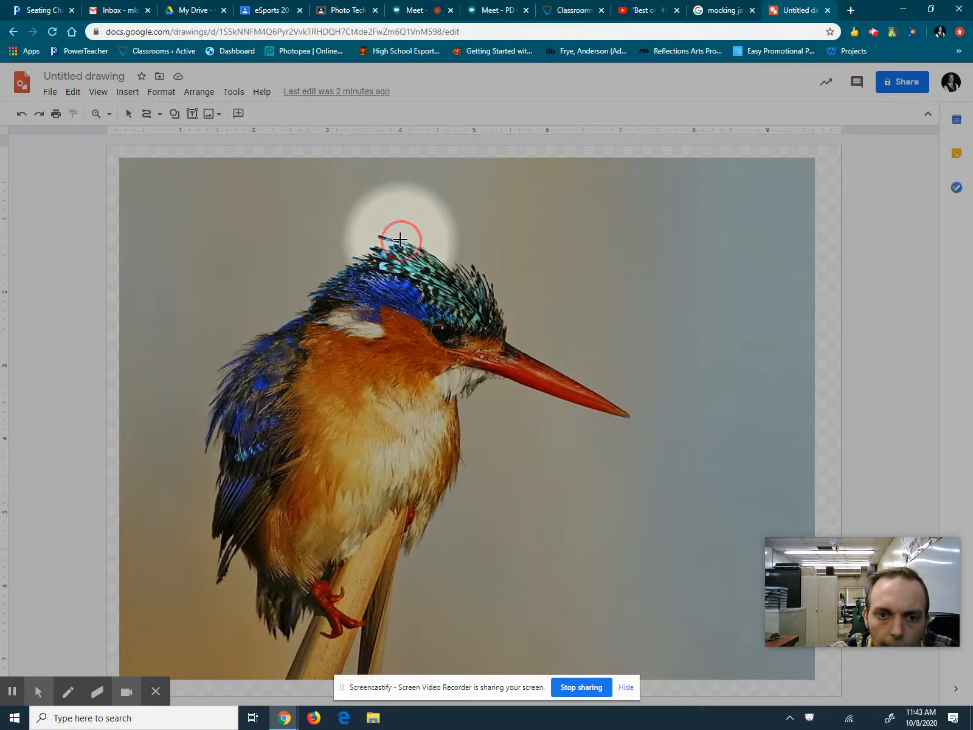
click(430, 250)
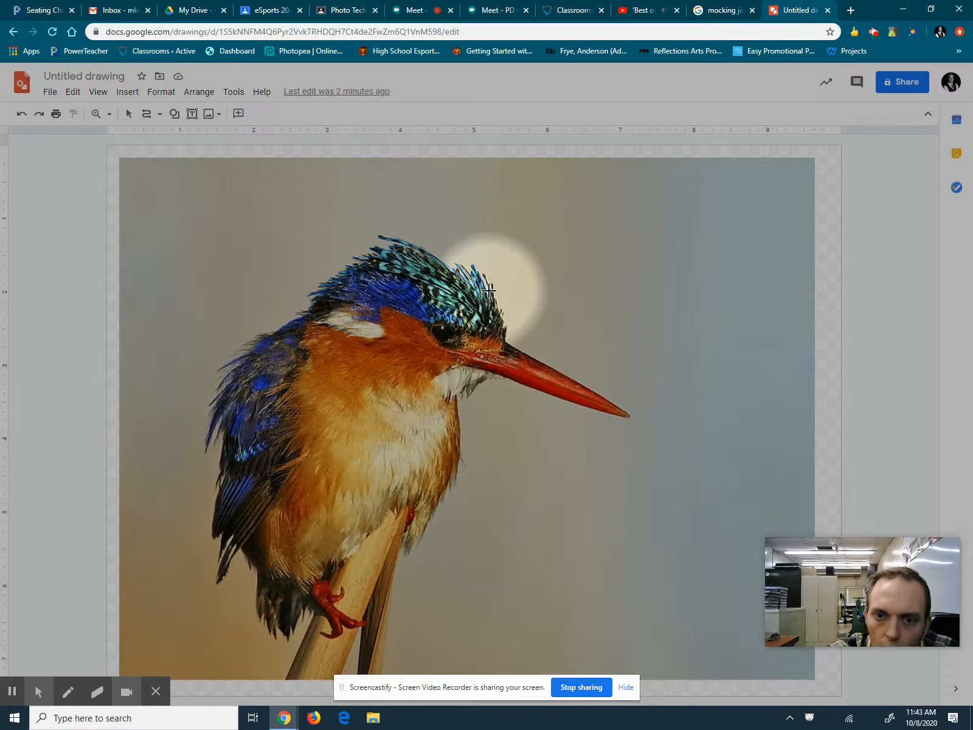
double_click(491, 287)
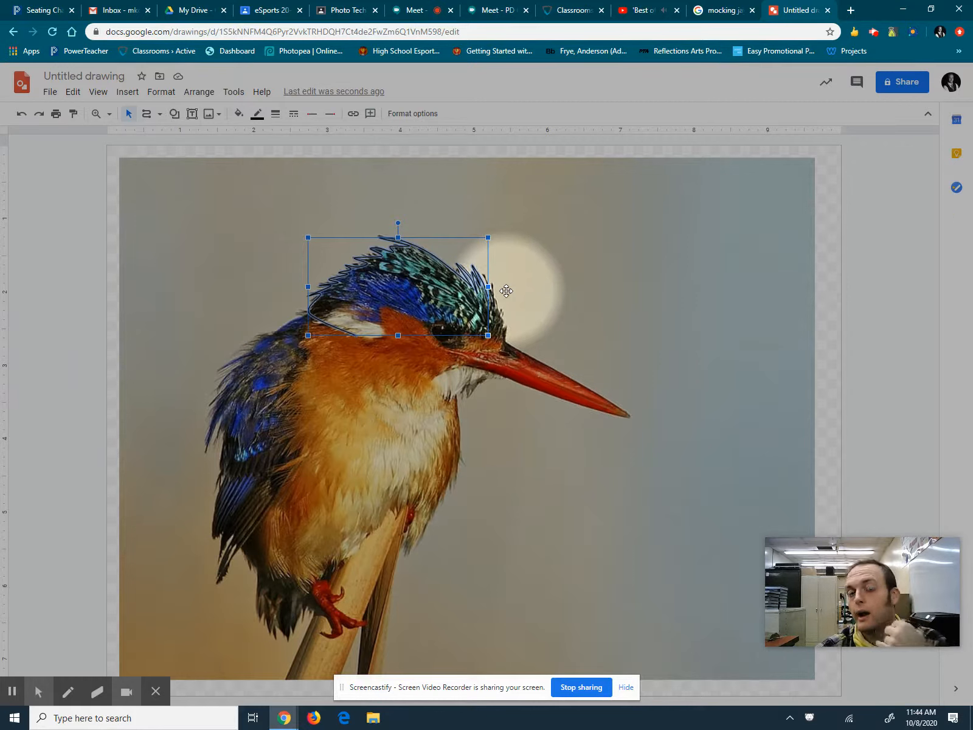
- Fill the traced crest shape with a solid dark blue and deselect it
click(239, 114)
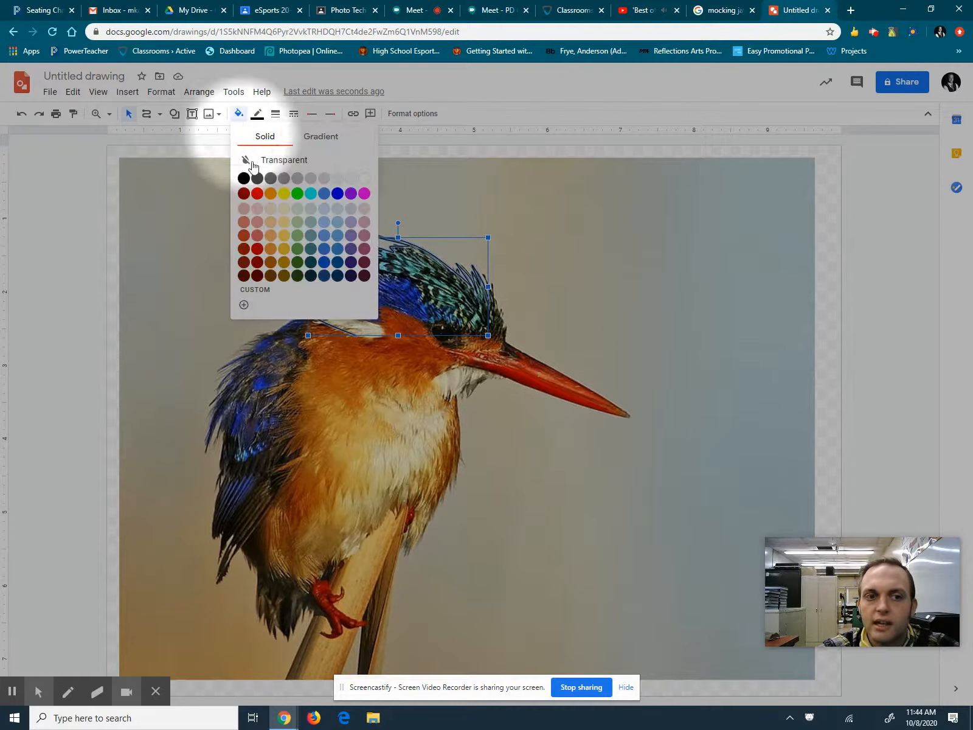
click(326, 261)
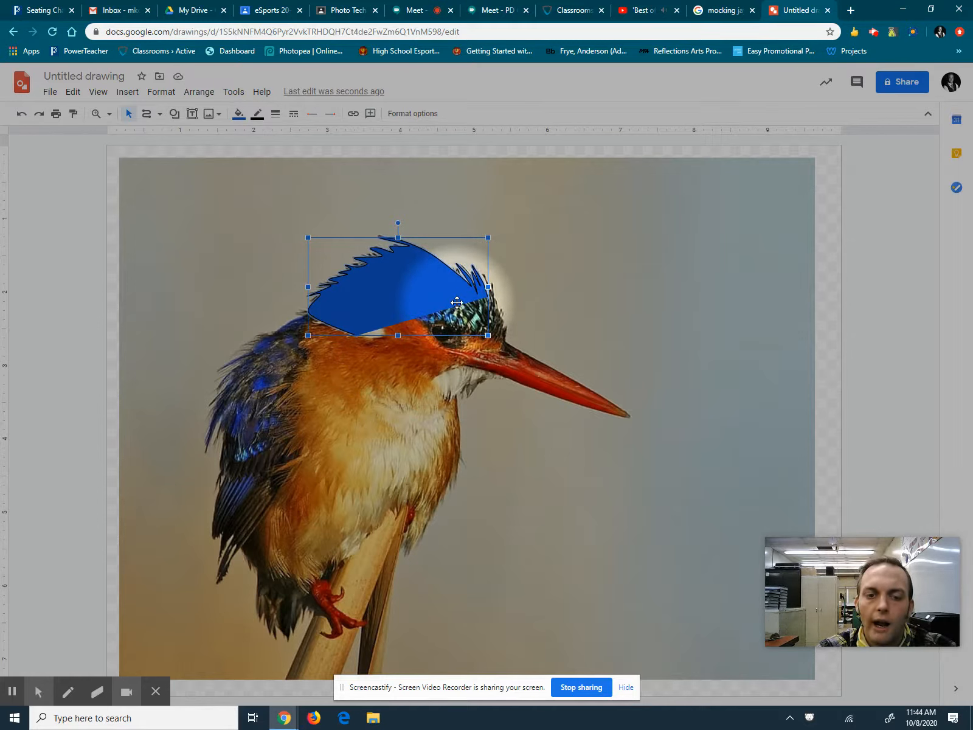
click(129, 119)
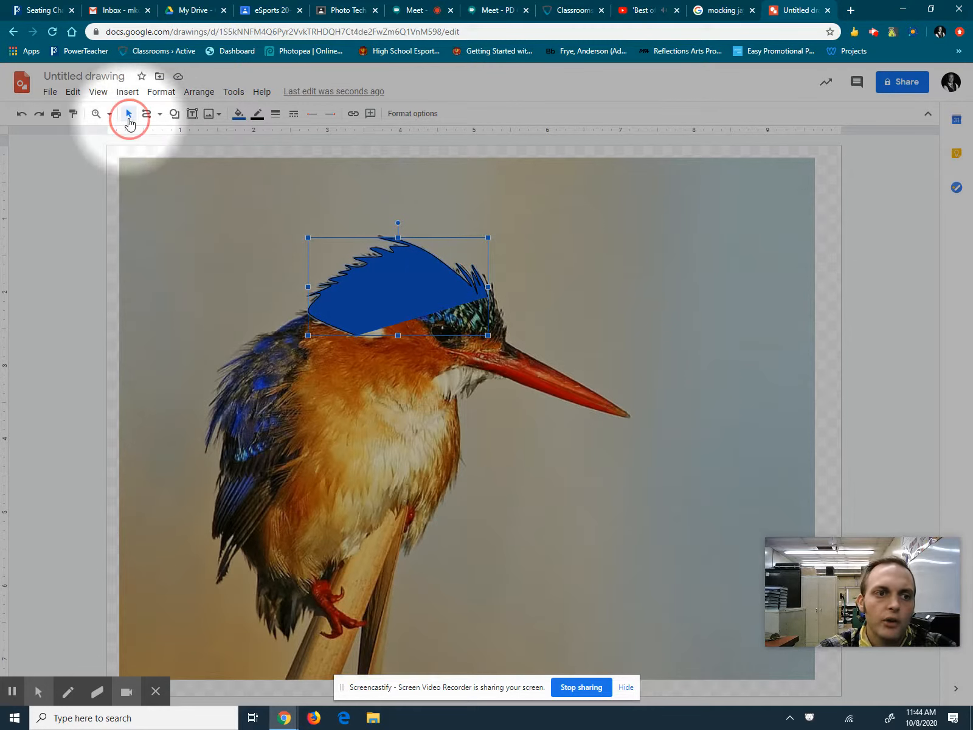
click(73, 200)
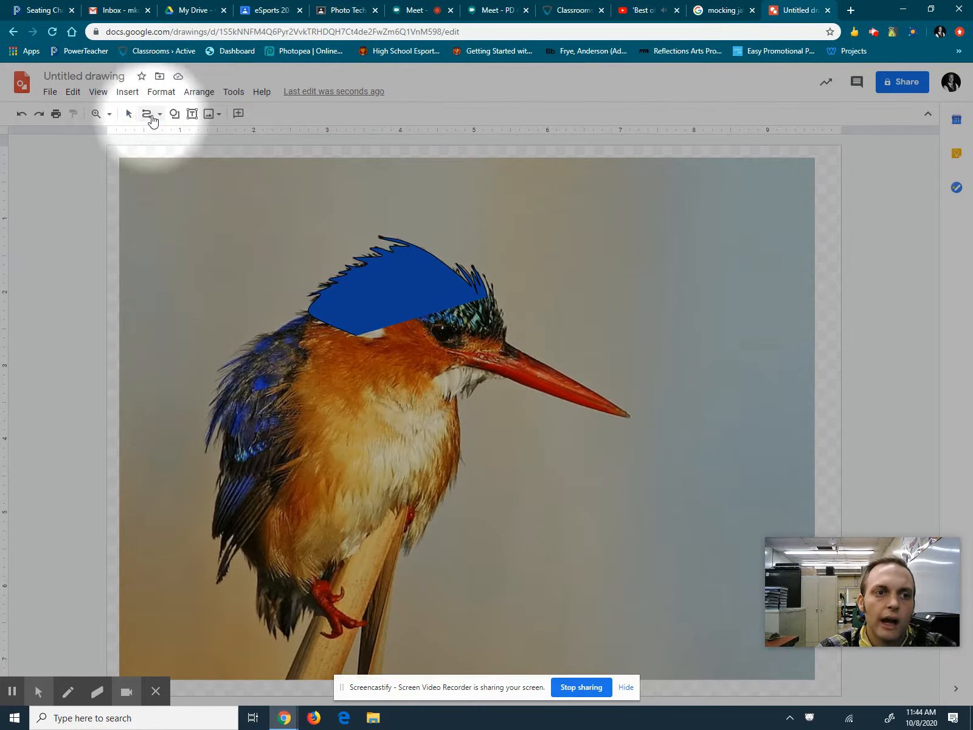
- Draw a small zigzag test curve over the empty background in the photo's upper-left corner
click(152, 122)
click(159, 240)
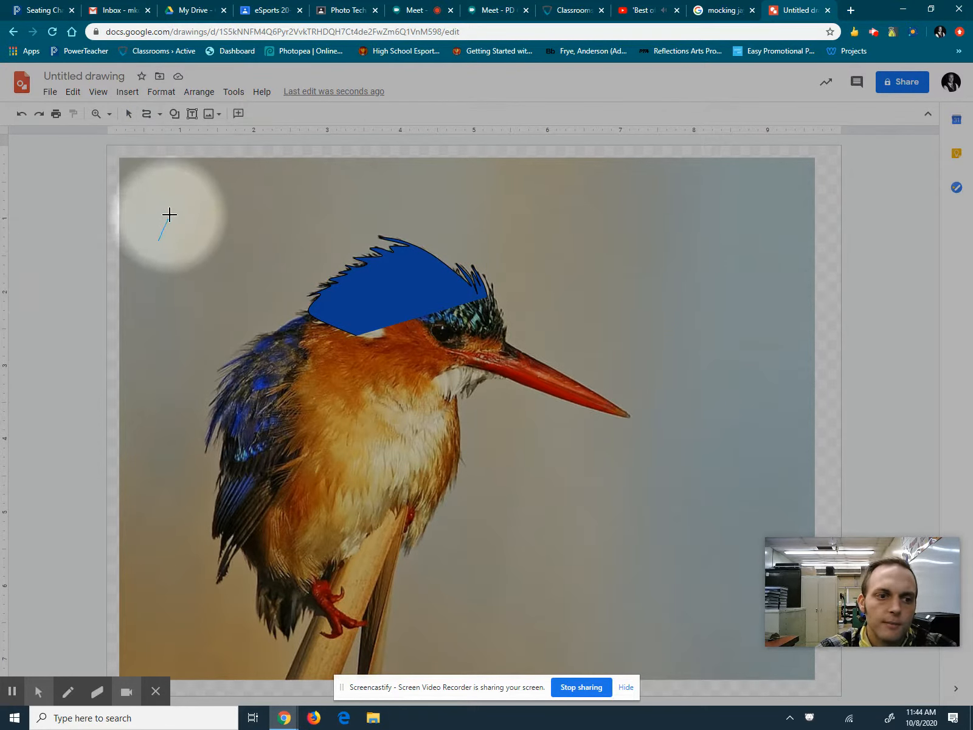
click(170, 215)
click(171, 234)
click(195, 213)
click(171, 177)
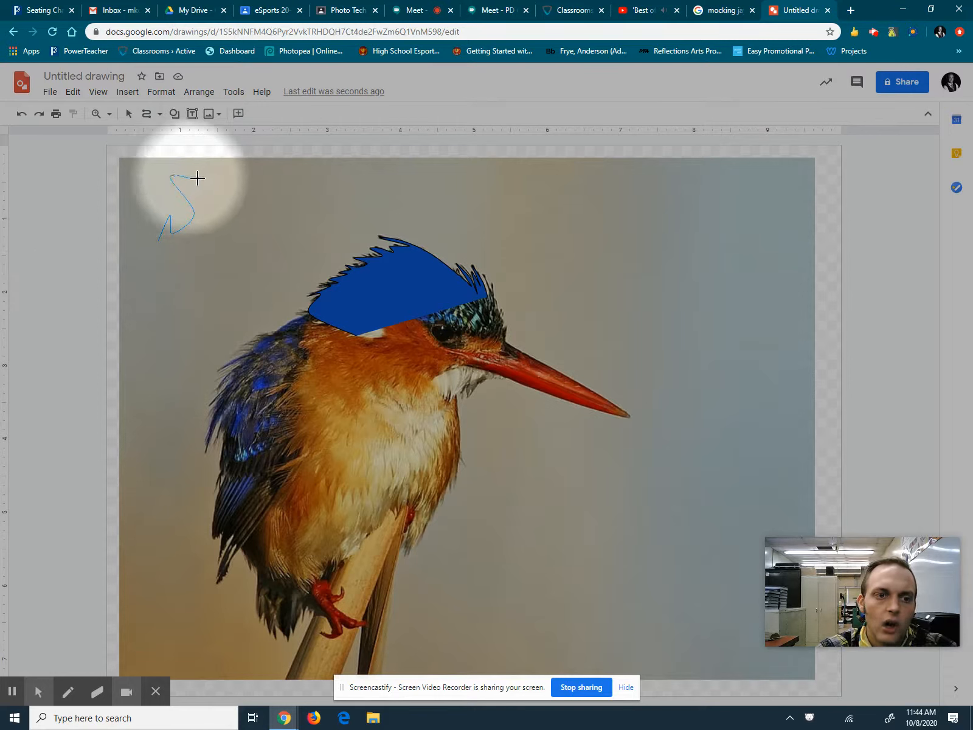
click(203, 183)
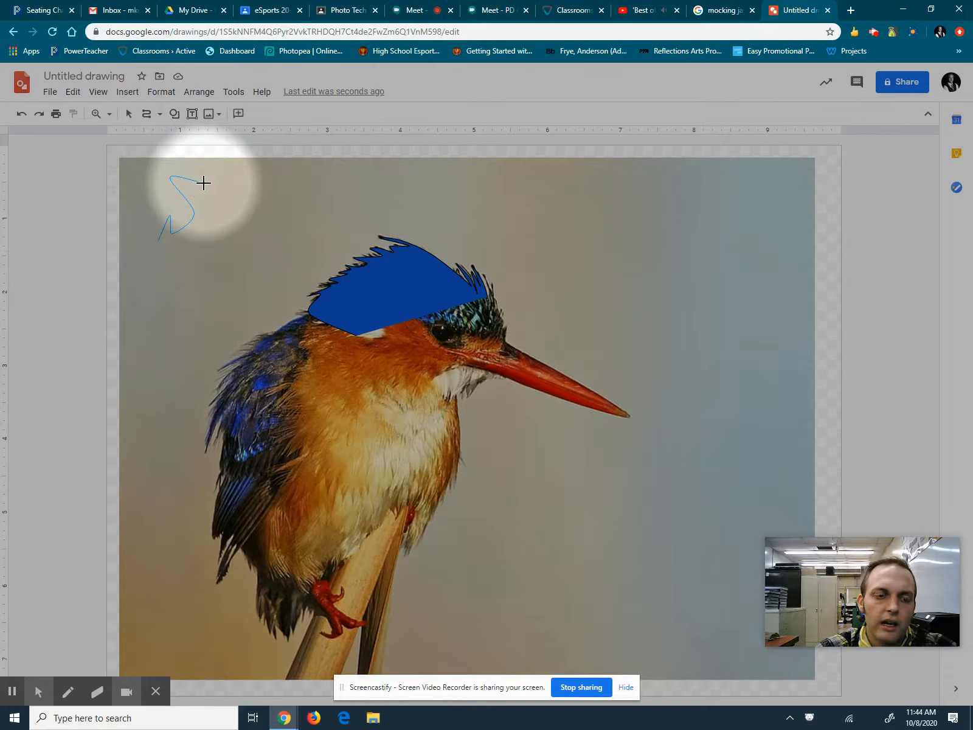
click(202, 183)
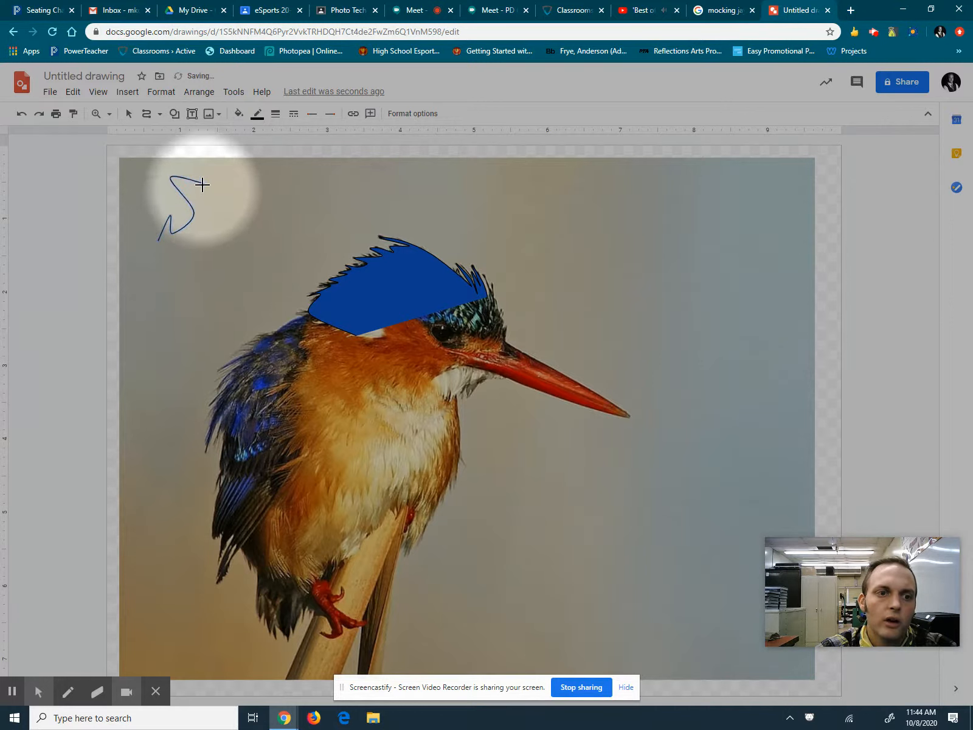
- Fill the small test curve with the same solid blue as the crest, then delete it
click(238, 114)
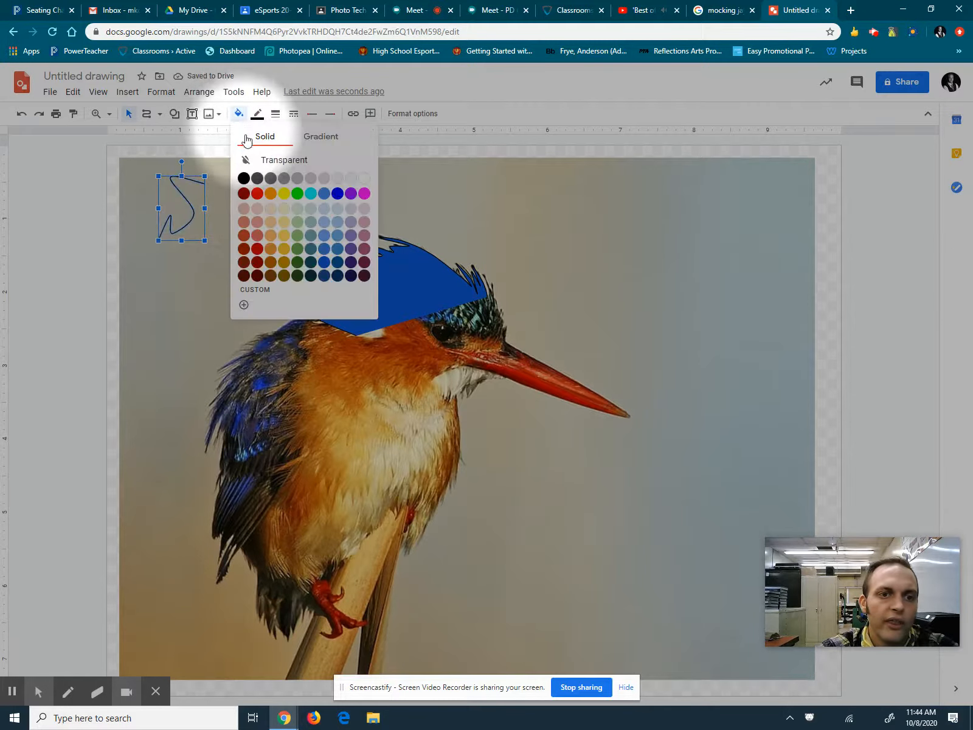
click(324, 260)
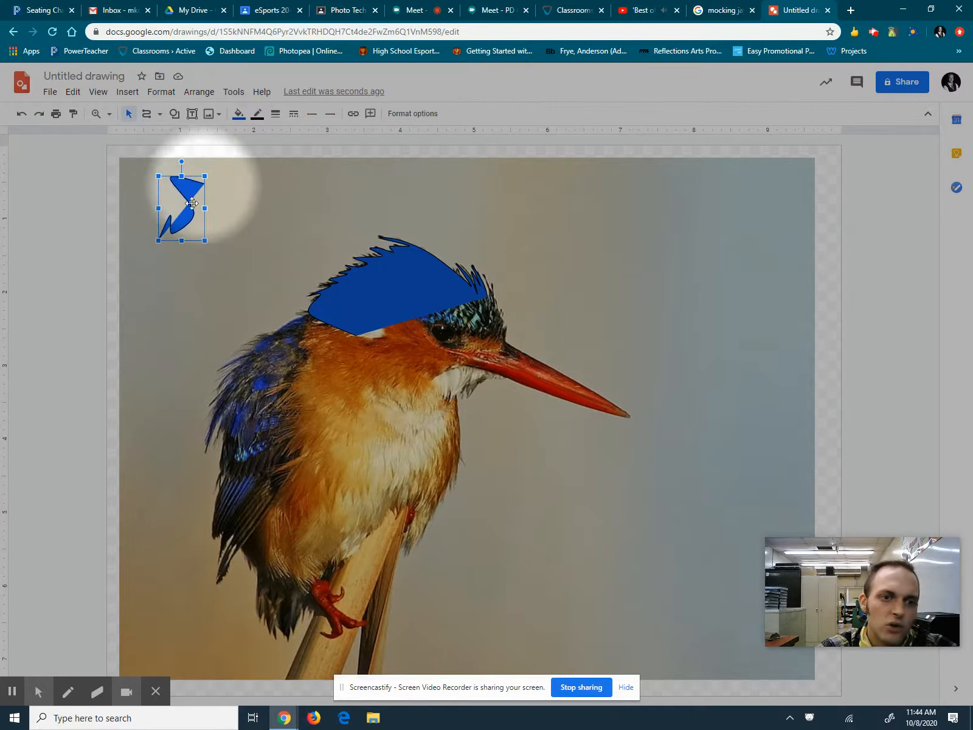
key(Delete)
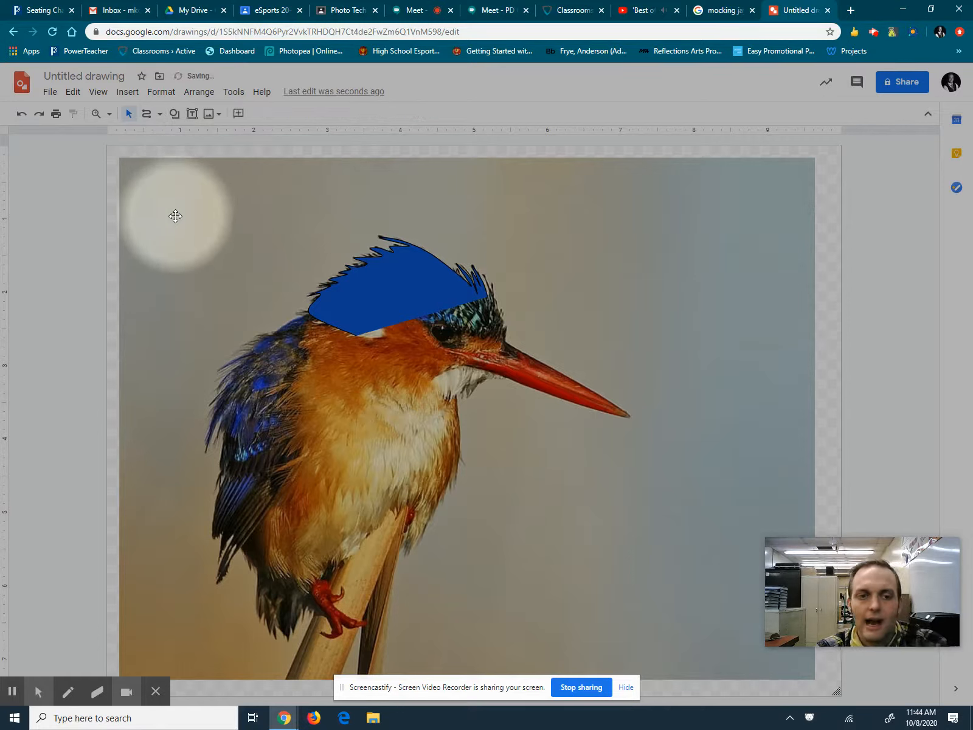
- Trace the lower head with the Curve tool, from the beak's base below the eye to the neck patch and back across the crest
click(155, 121)
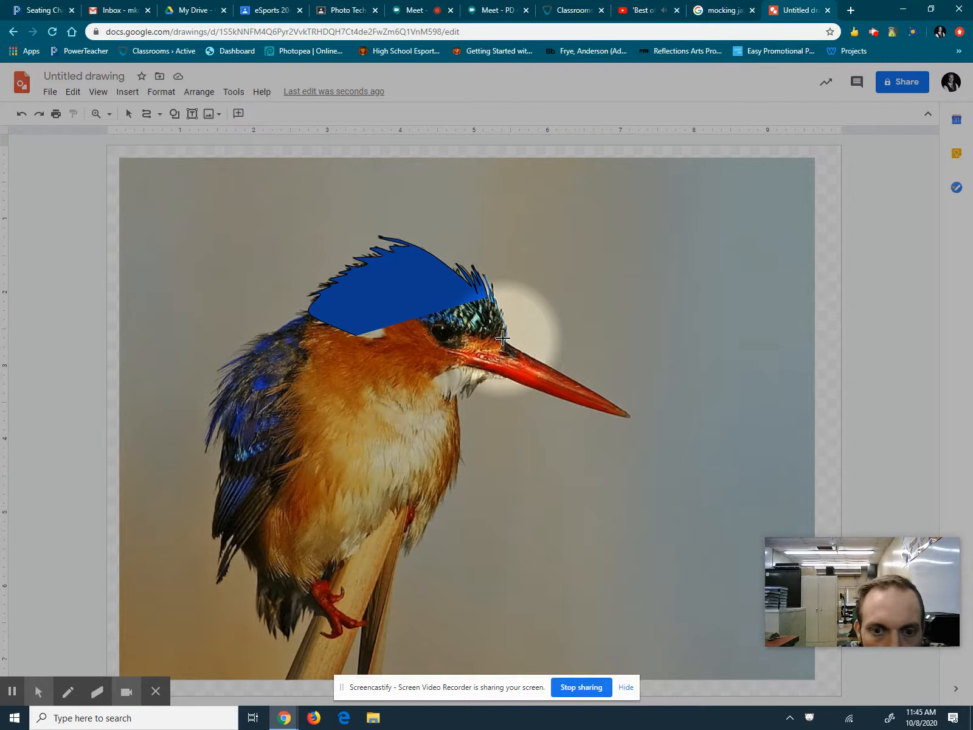
drag(502, 338, 455, 331)
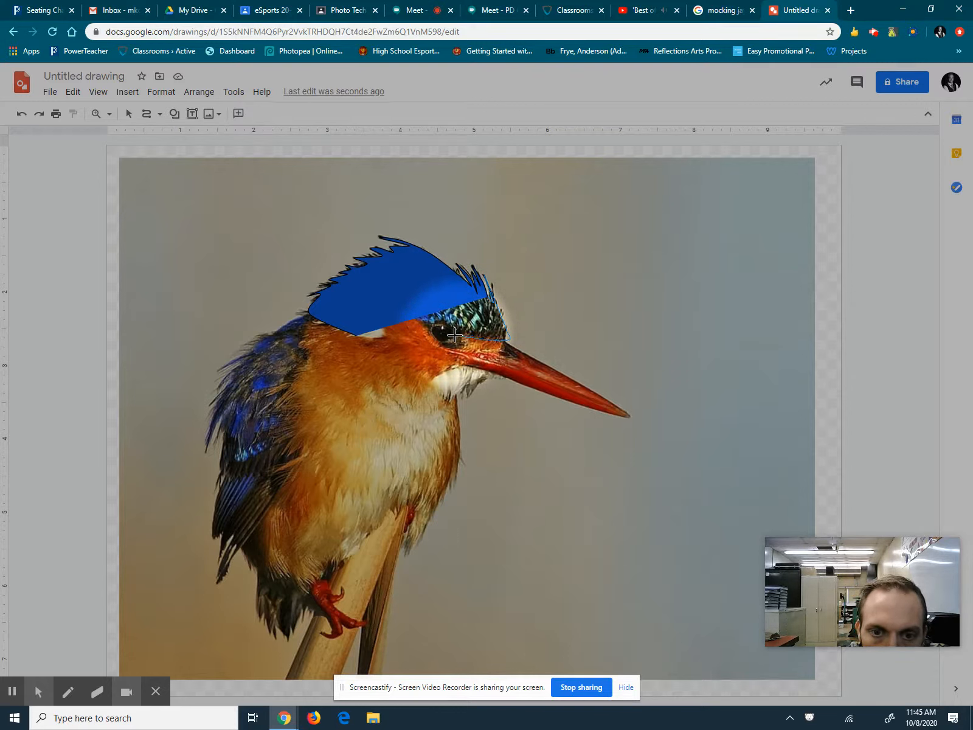
drag(455, 335, 418, 337)
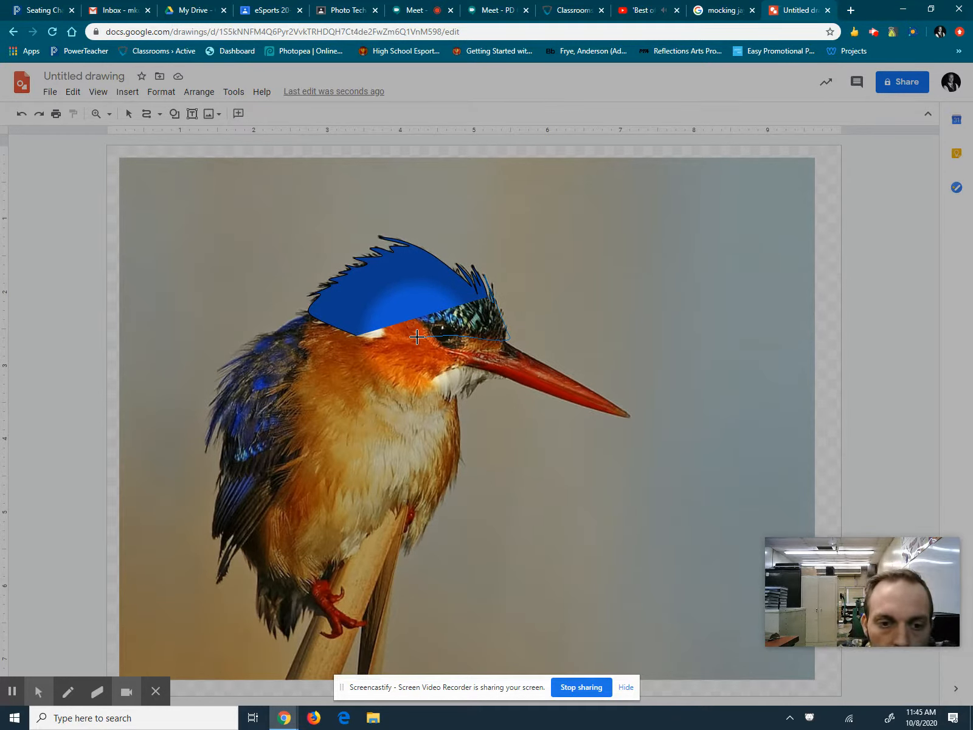
drag(417, 336, 362, 334)
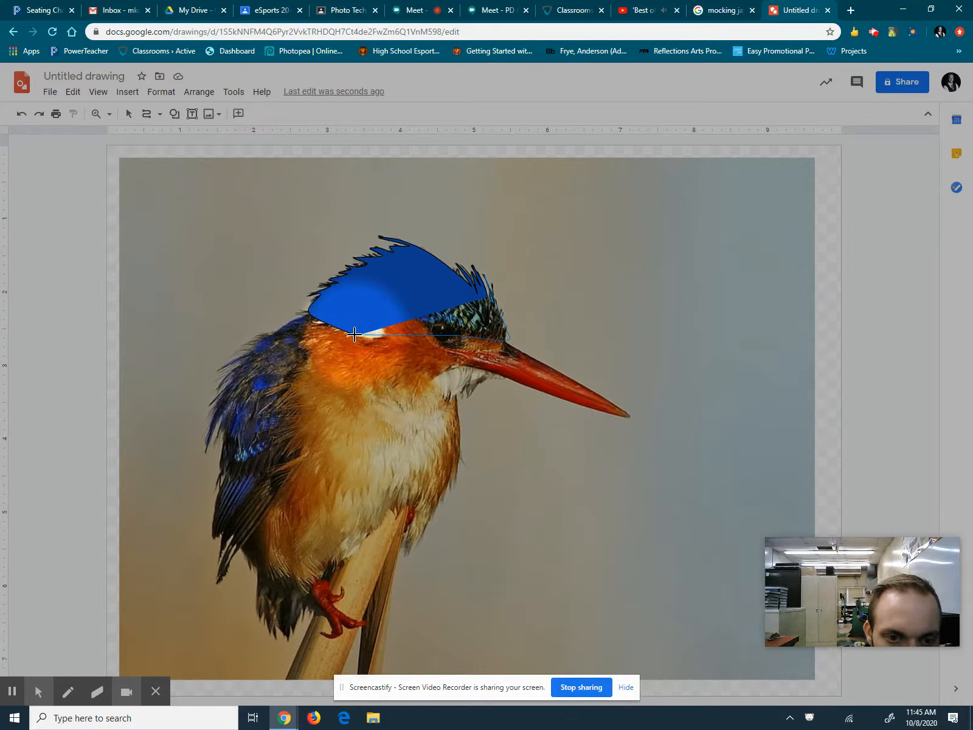
click(355, 335)
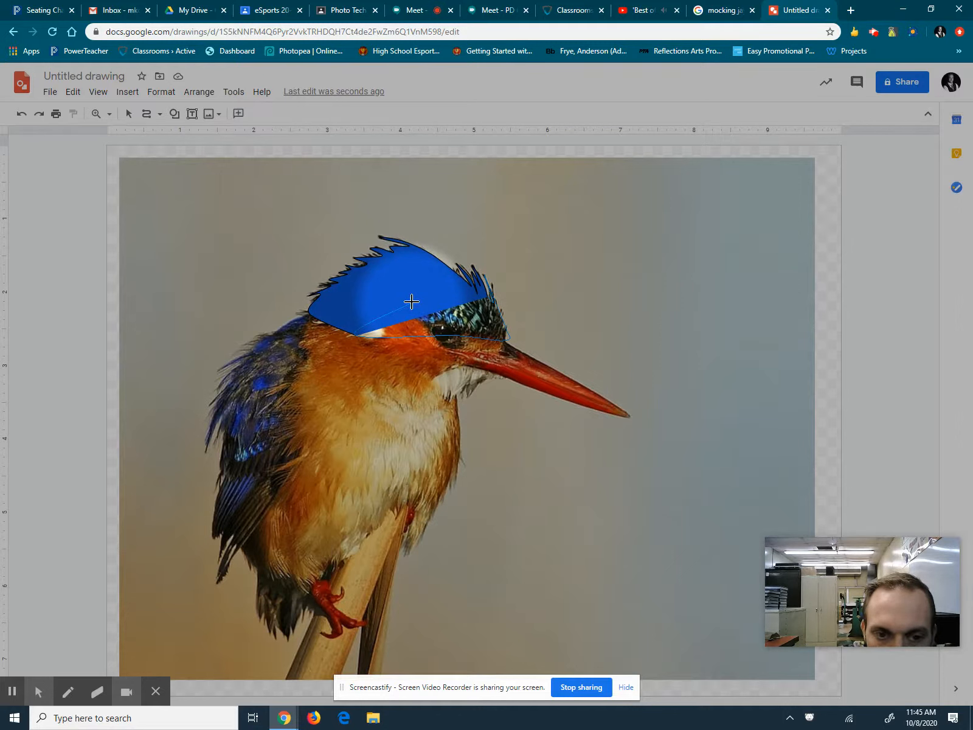
click(489, 297)
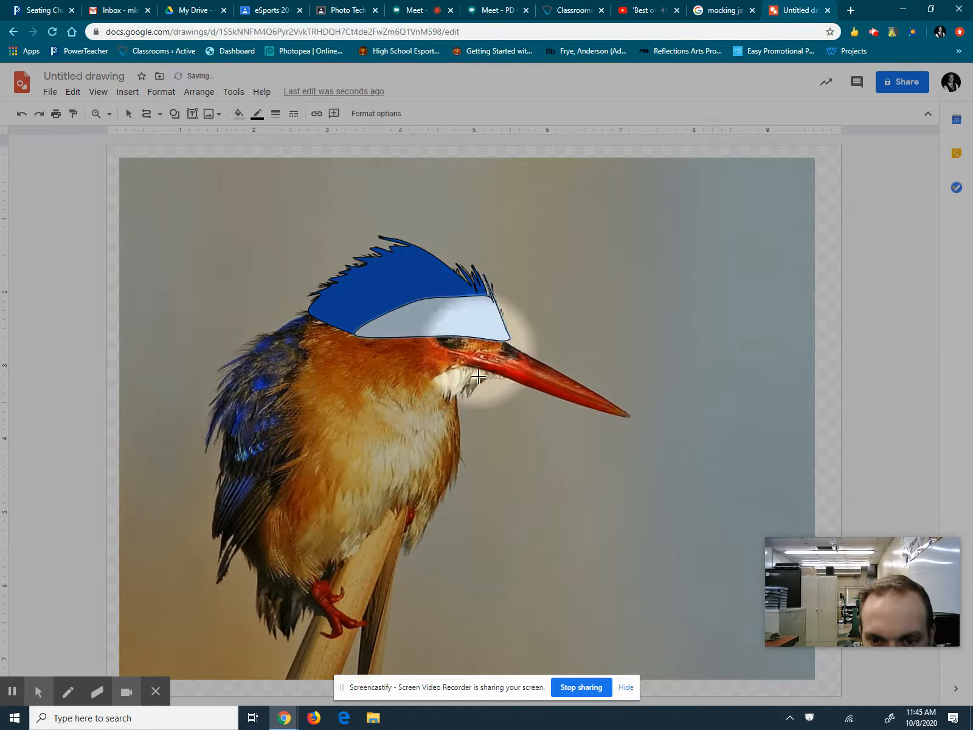
- Fill the new lower head shape with the crest's solid dark blue and make its outline transparent
click(238, 116)
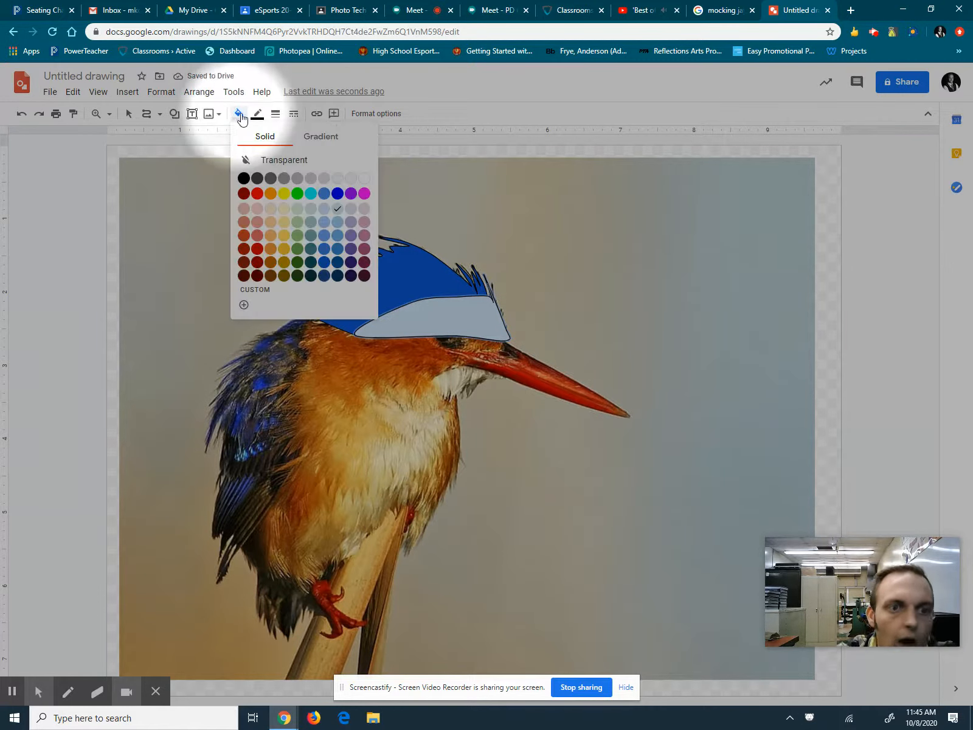
click(325, 260)
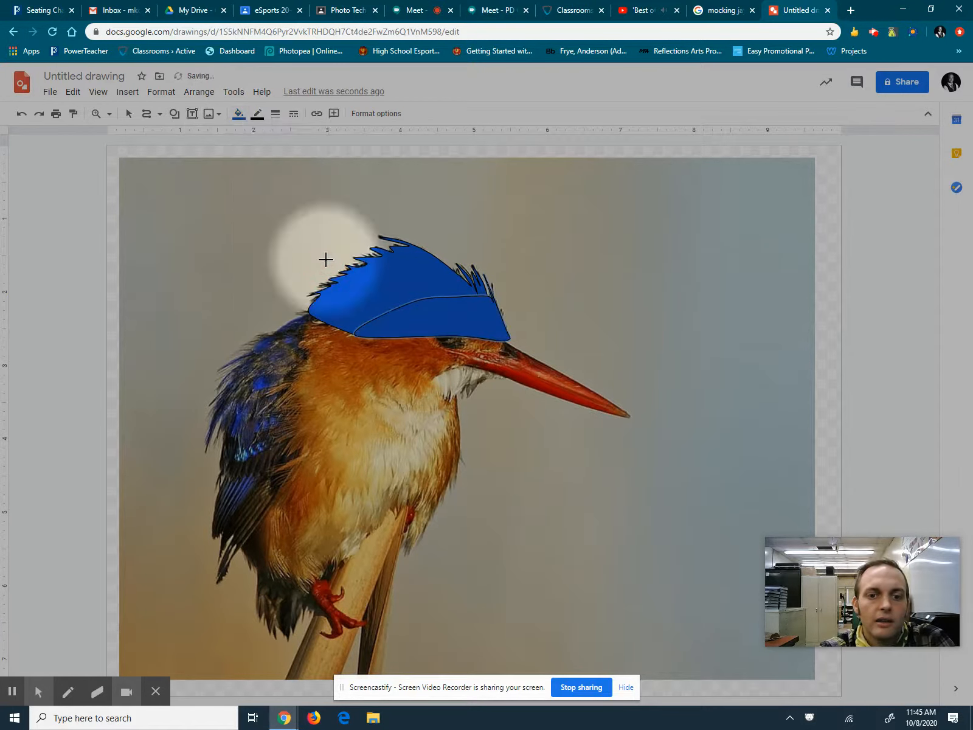
click(257, 114)
click(256, 137)
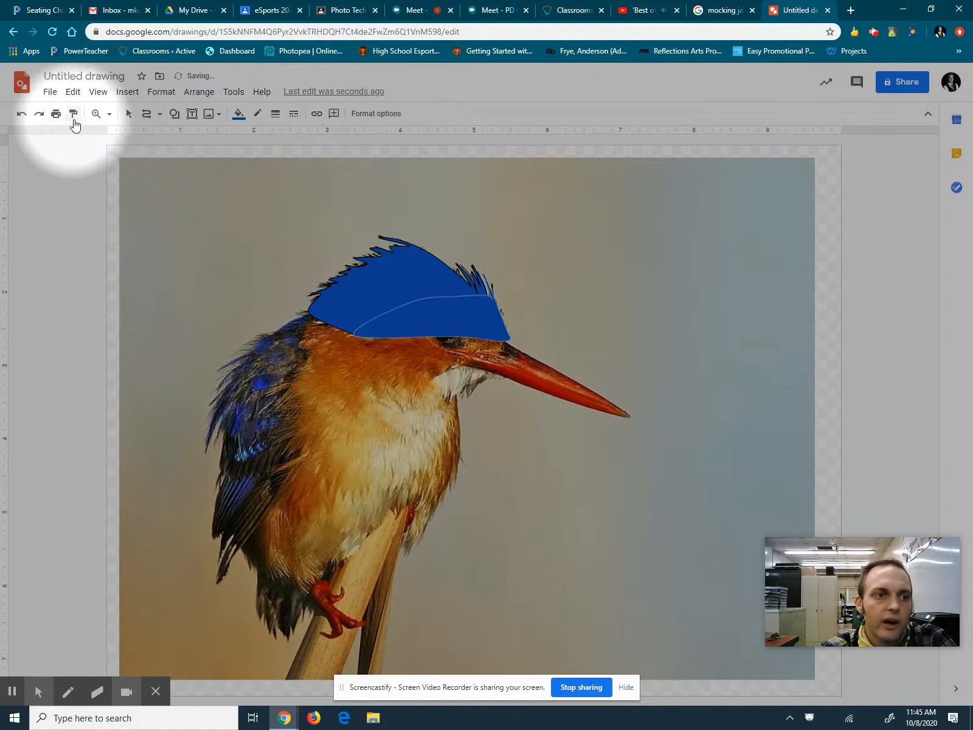
- Select the crest shape and make its outline transparent
click(128, 113)
click(325, 292)
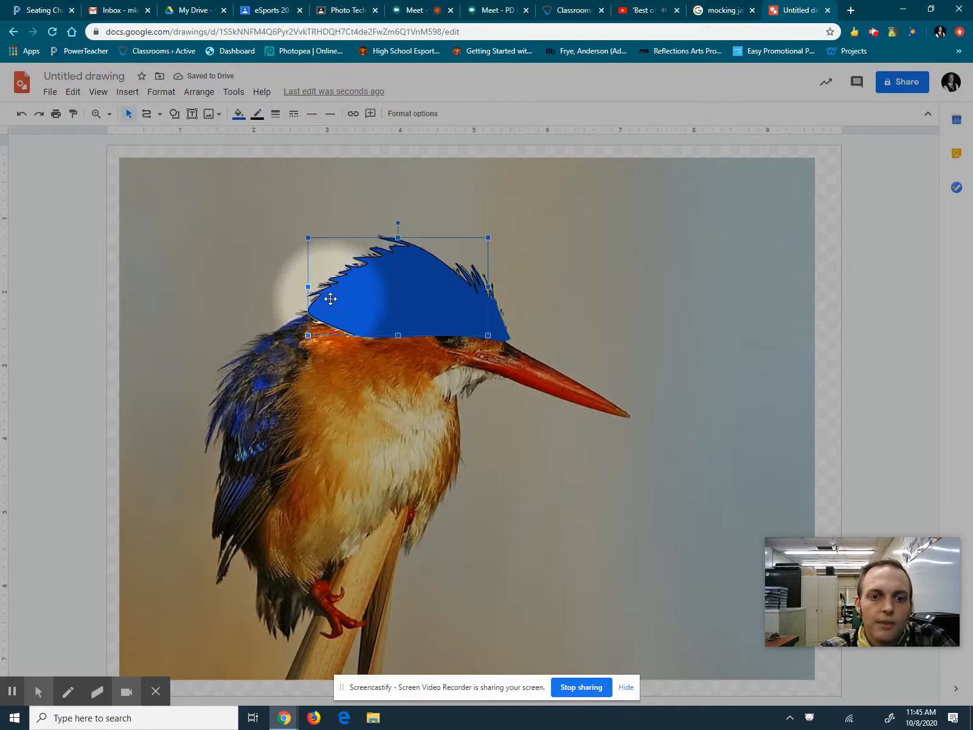
click(258, 117)
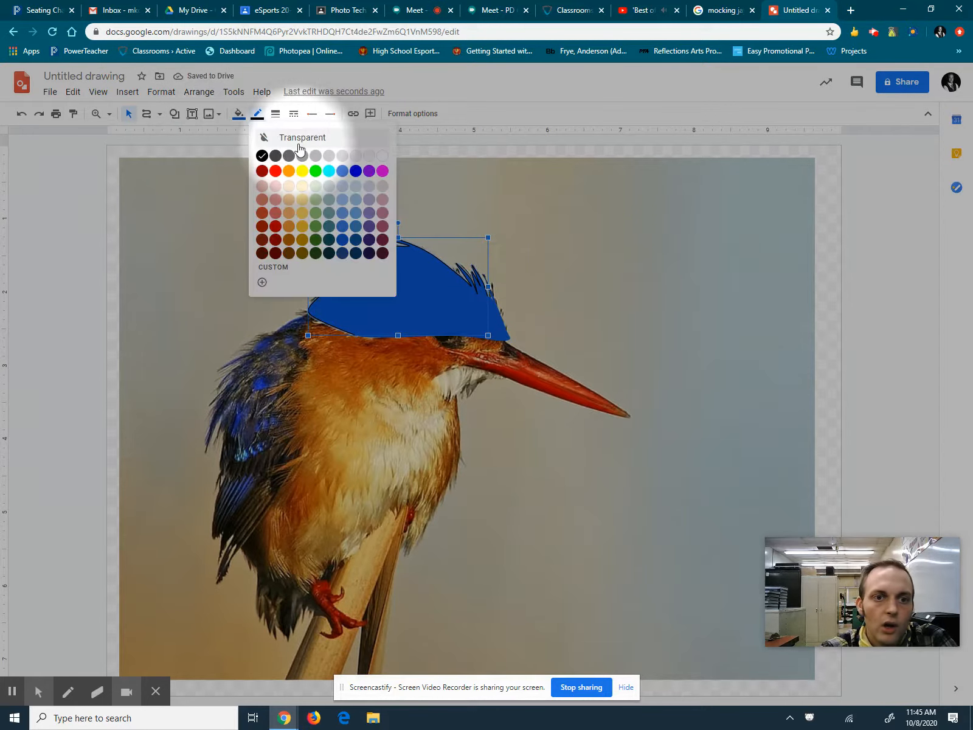
click(297, 136)
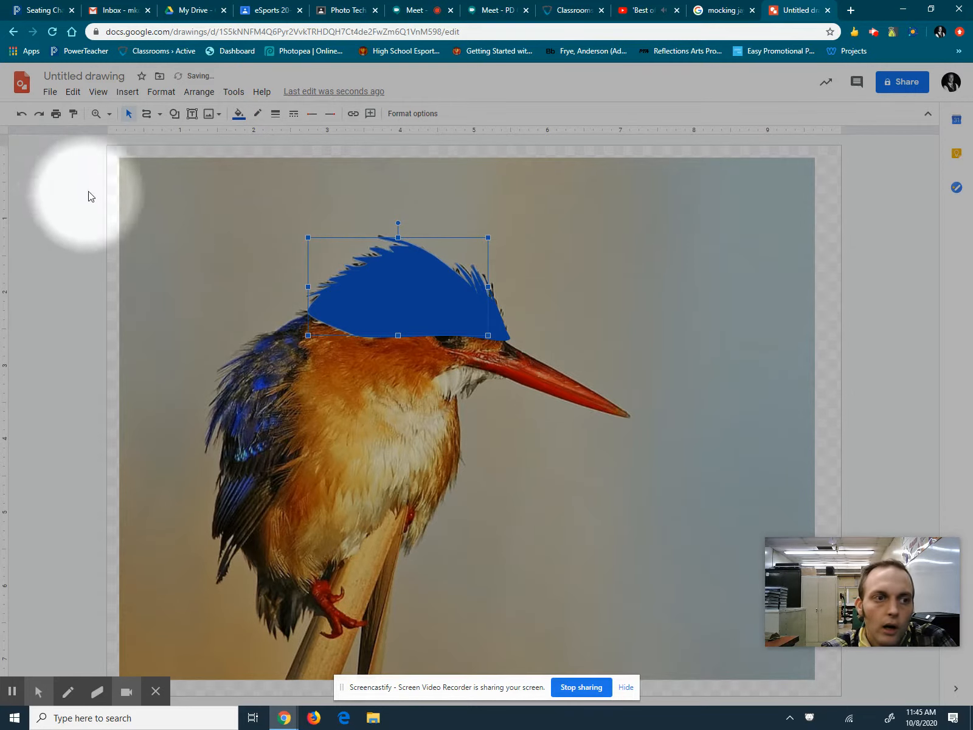
- Select the crest and lower head shapes together, group them, and deselect the group
click(431, 286)
drag(431, 285, 502, 330)
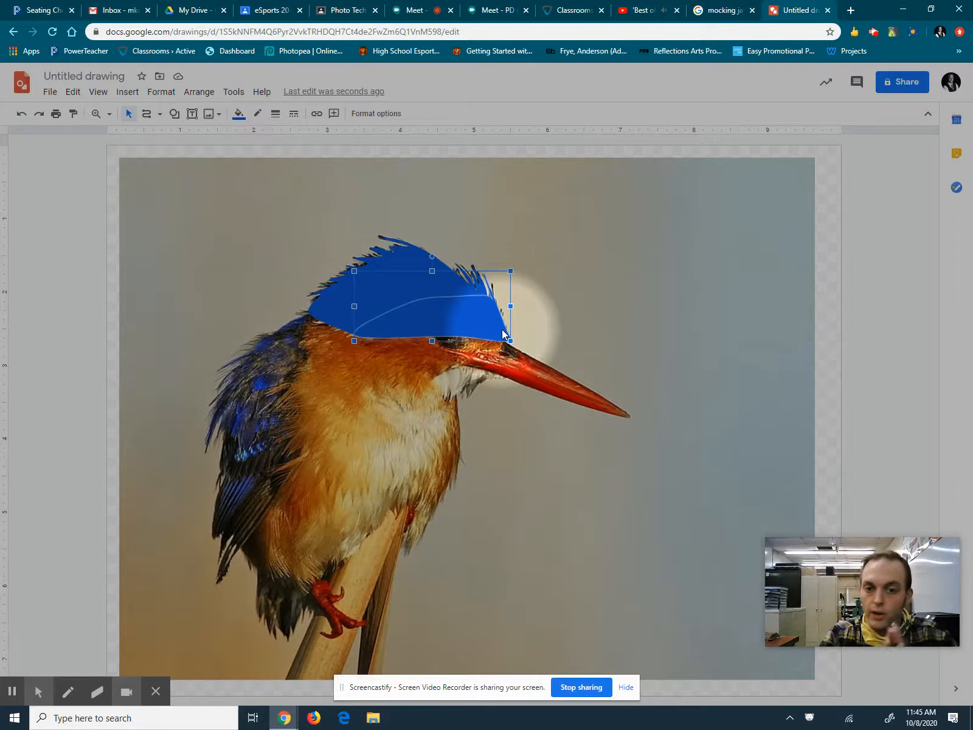
mouse_move(502, 329)
mouse_down()
mouse_move(449, 311)
mouse_move(467, 330)
mouse_move(458, 317)
mouse_move(488, 323)
mouse_move(492, 335)
mouse_up()
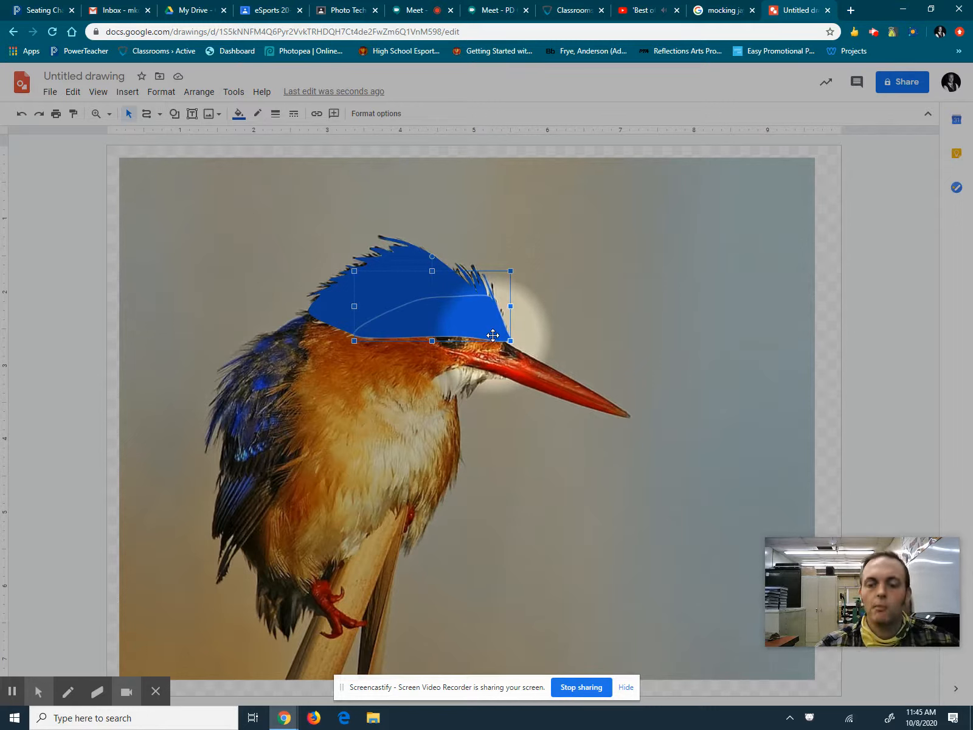
drag(492, 336, 341, 300)
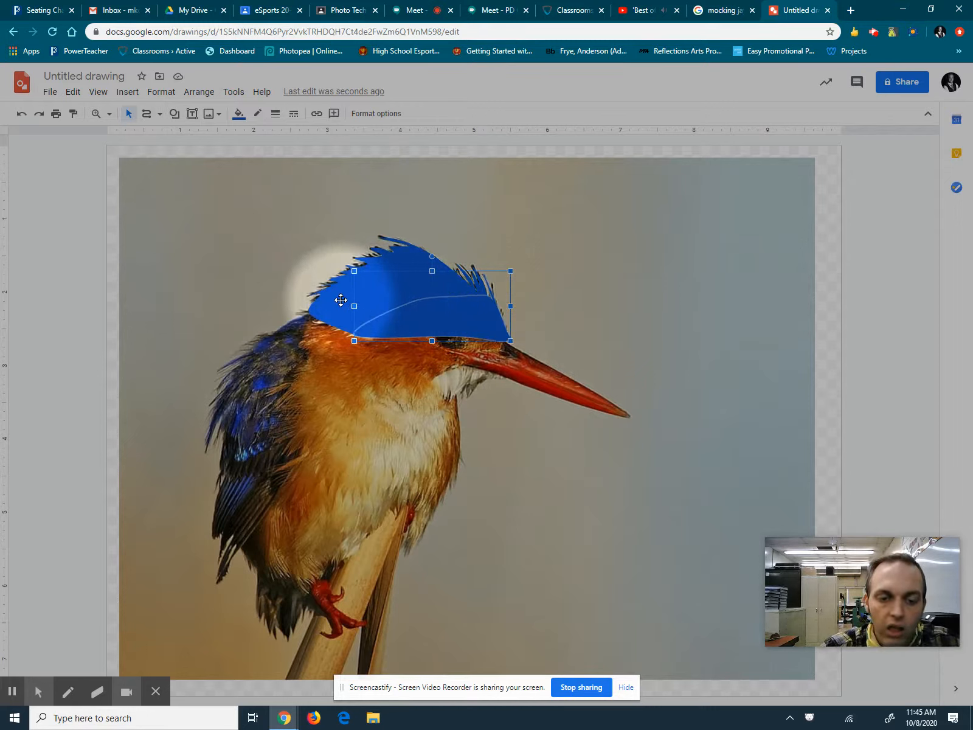
click(340, 300)
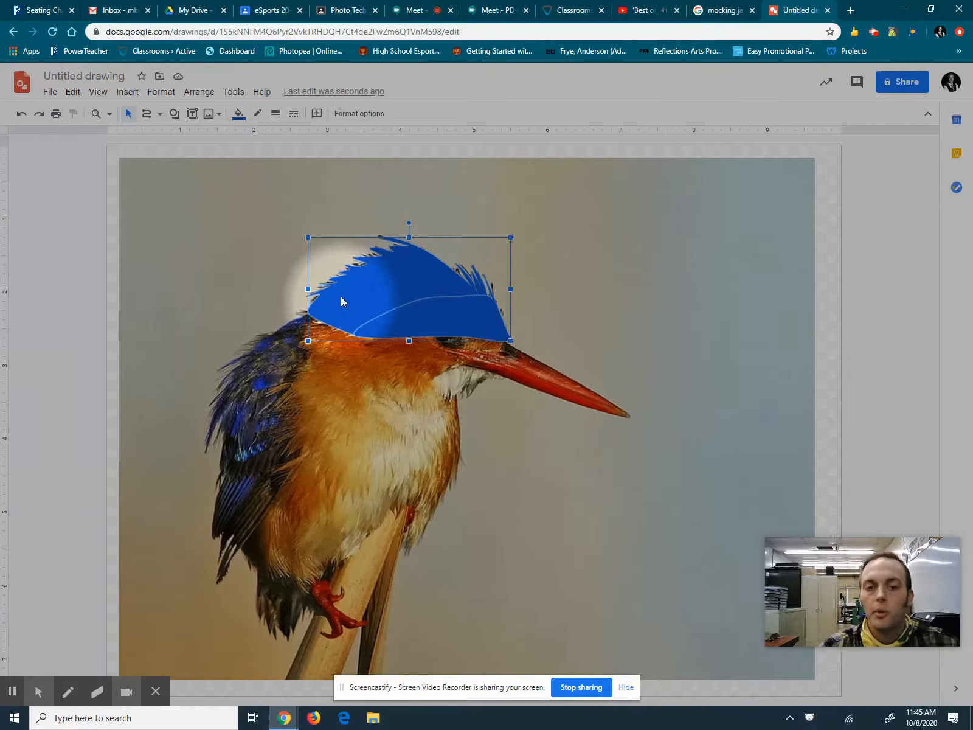
click(199, 92)
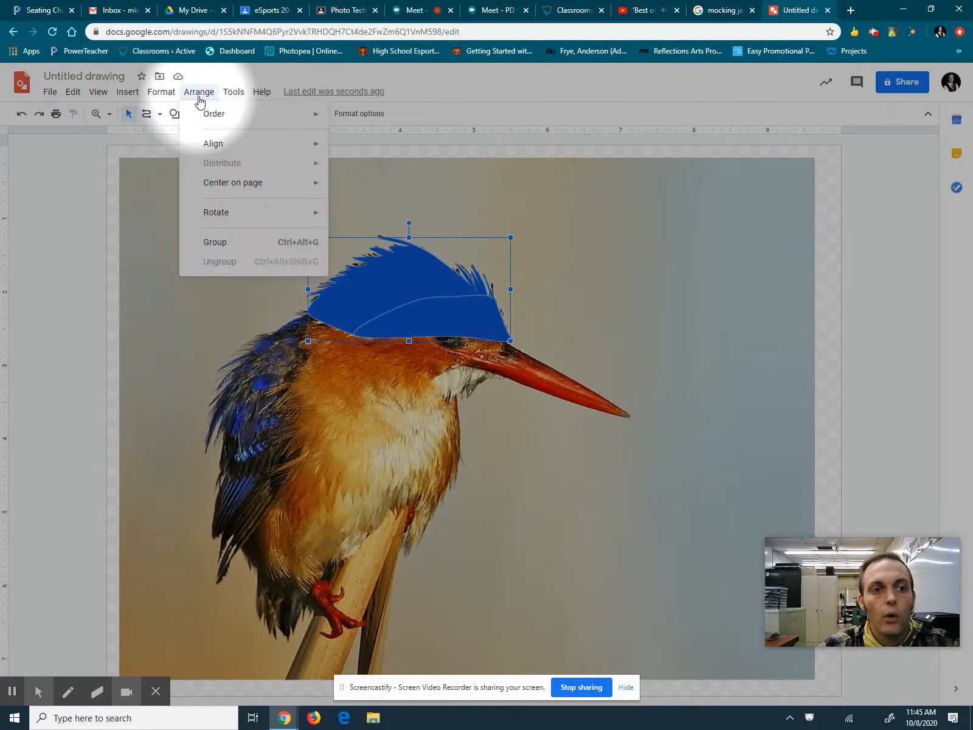
click(261, 242)
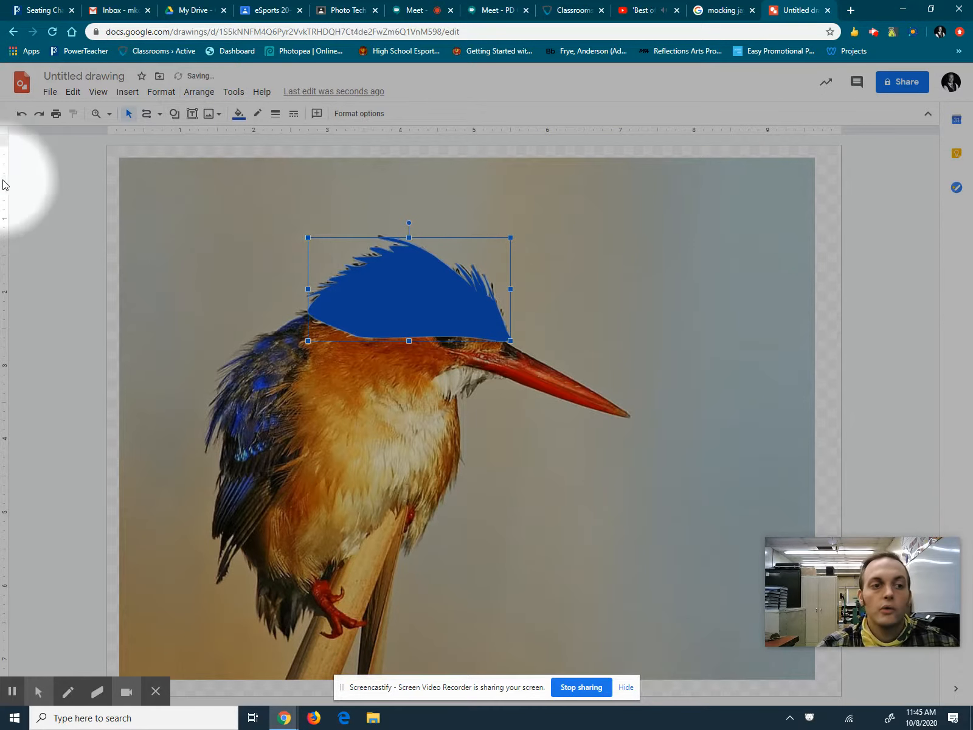
click(40, 182)
click(357, 270)
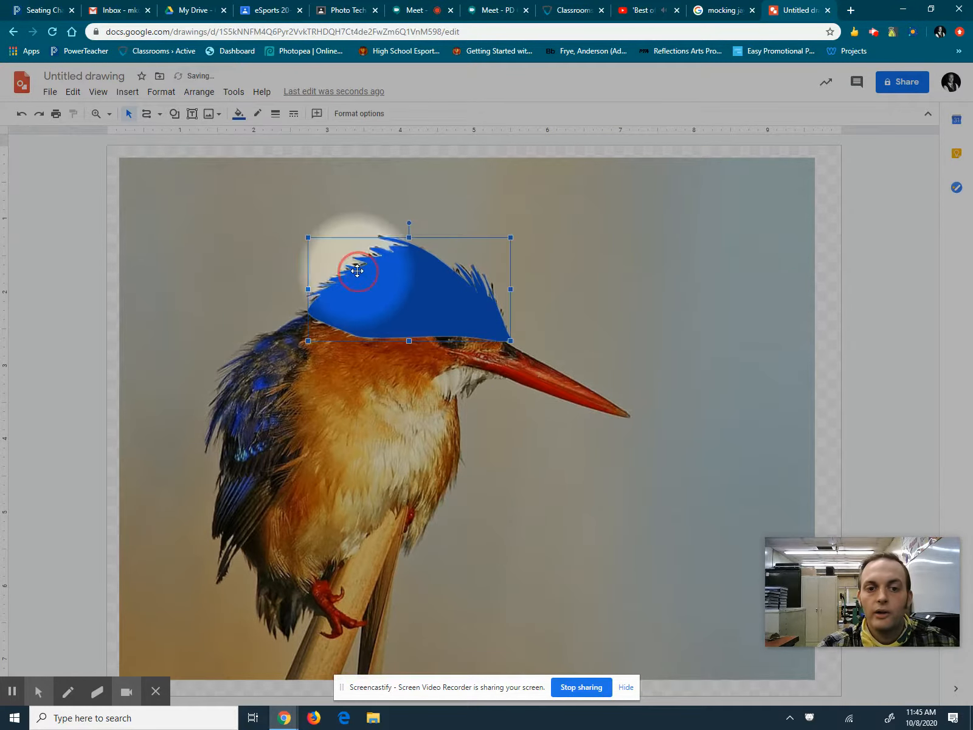
click(488, 320)
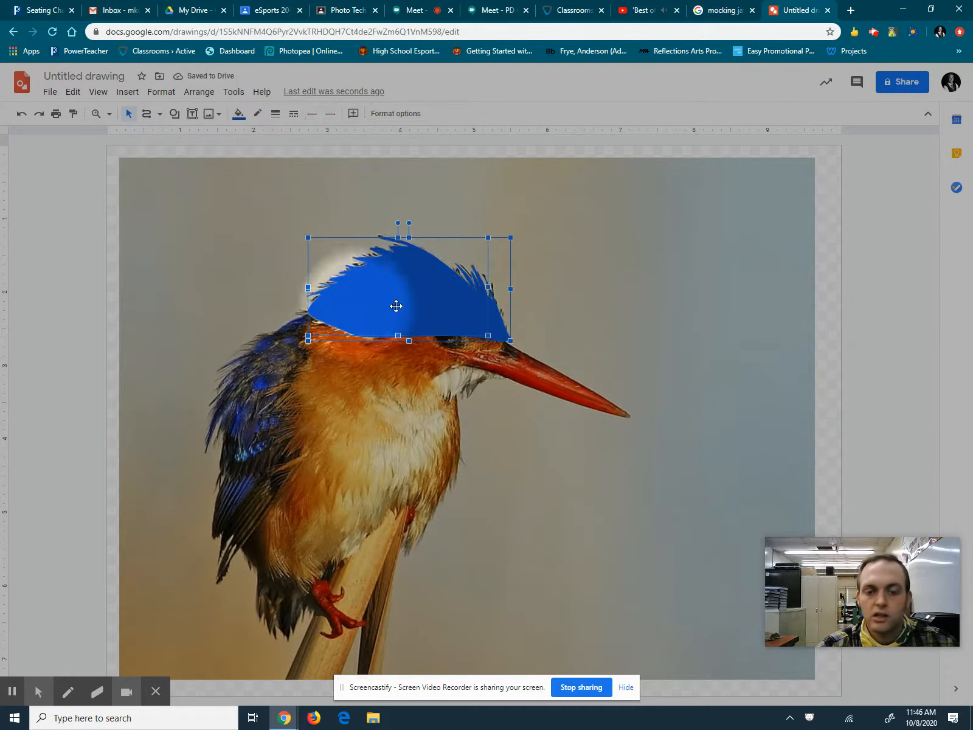
click(110, 320)
- Send the grouped blue head shapes to the back, behind the bird photo, and deselect them
click(458, 315)
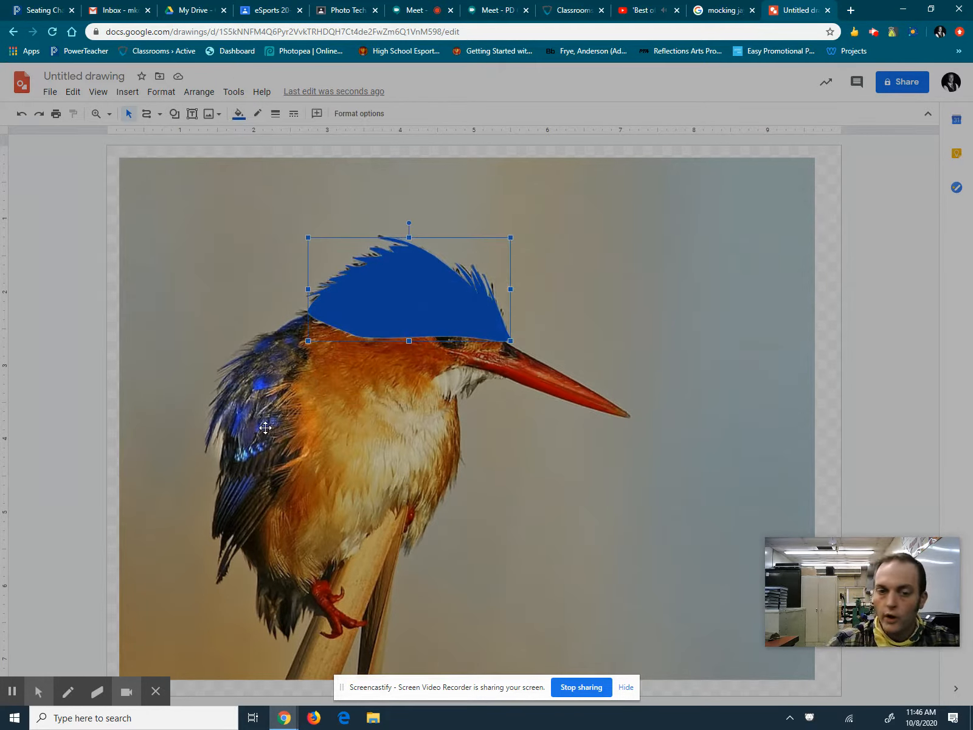
click(201, 93)
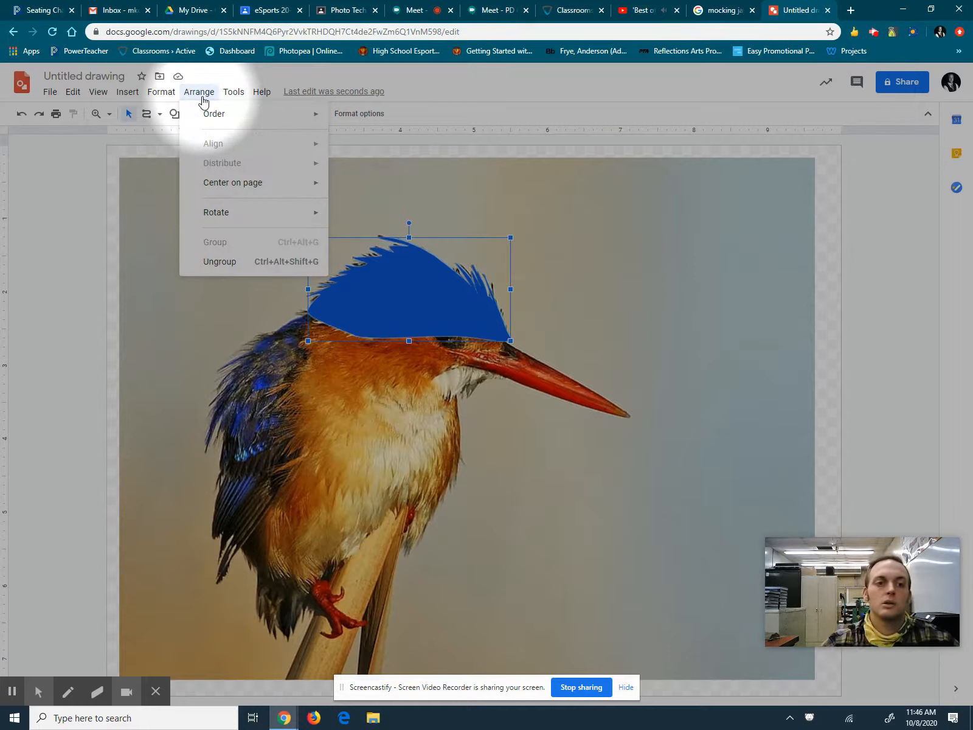
mouse_move(255, 114)
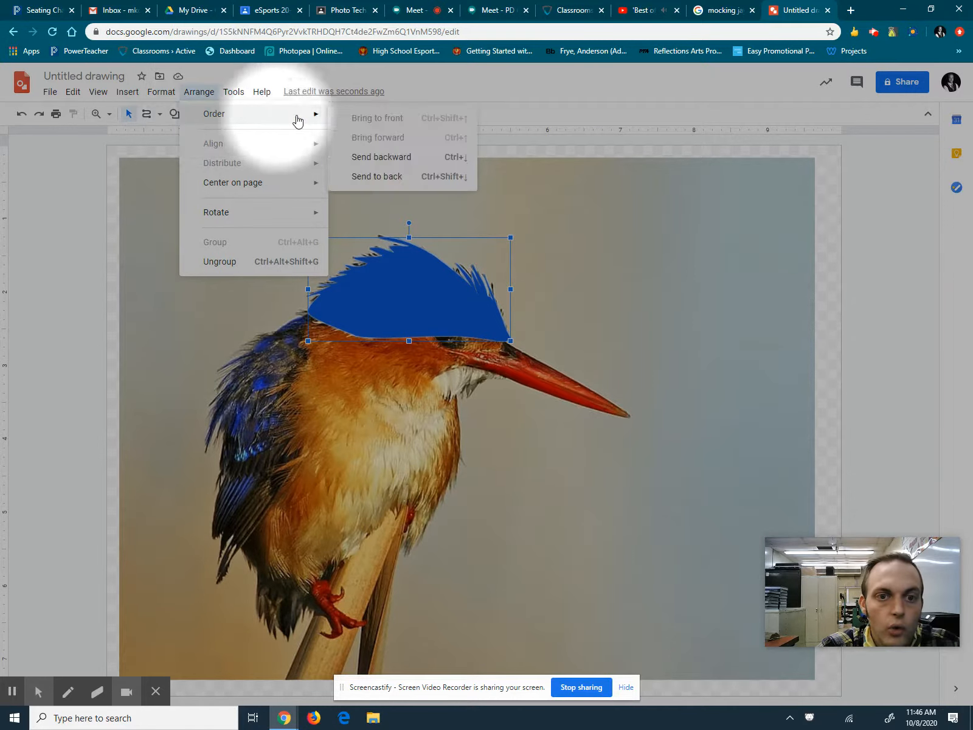
click(387, 178)
click(58, 235)
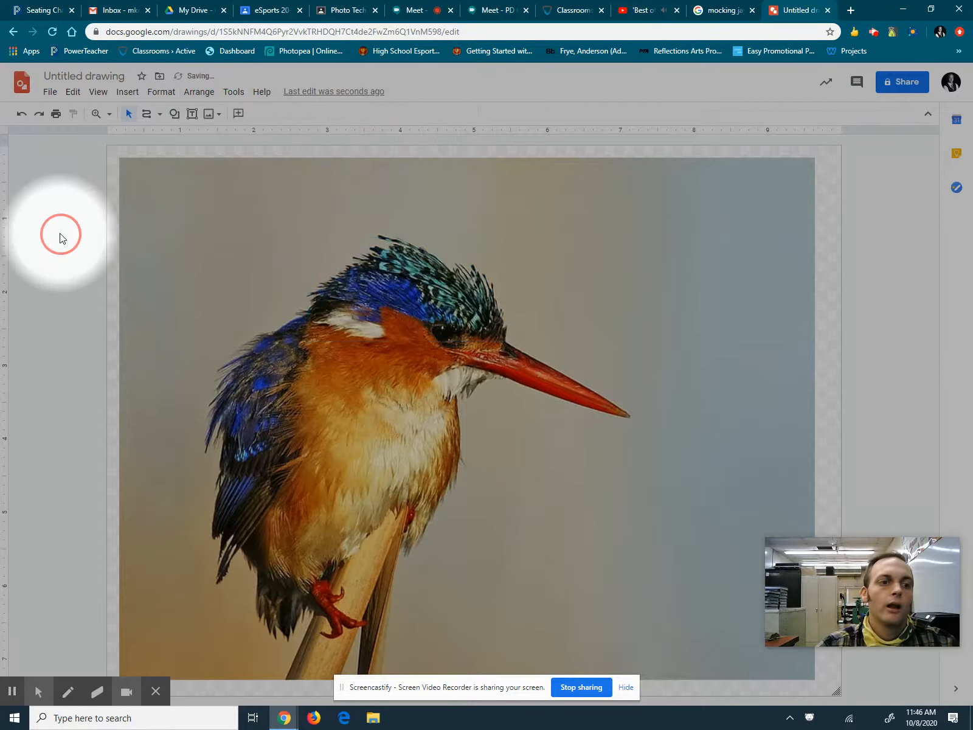
- Trace the wing with the Curve tool, from the upper back down the jagged feathers, across the lower belly, and up to the neck
click(154, 116)
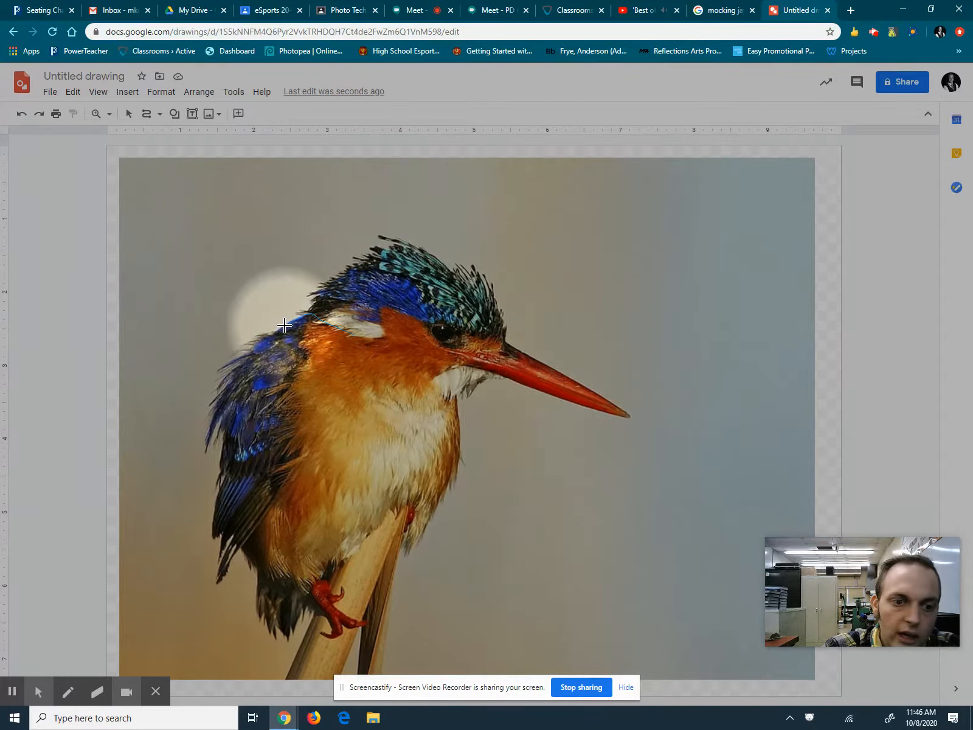
drag(285, 325, 220, 398)
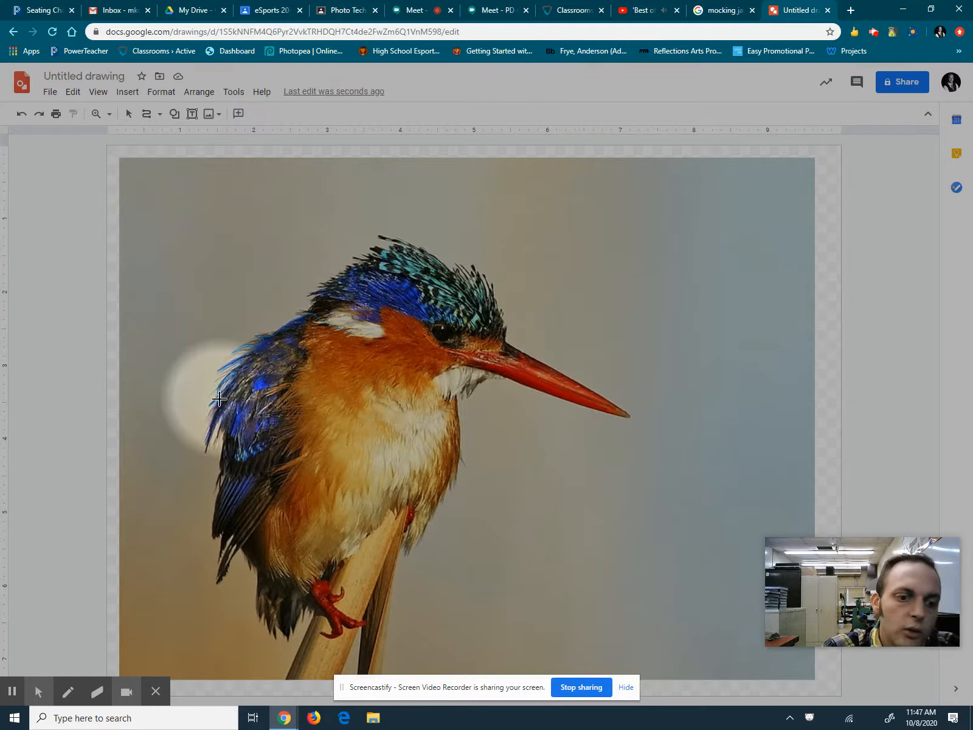
drag(220, 399, 229, 521)
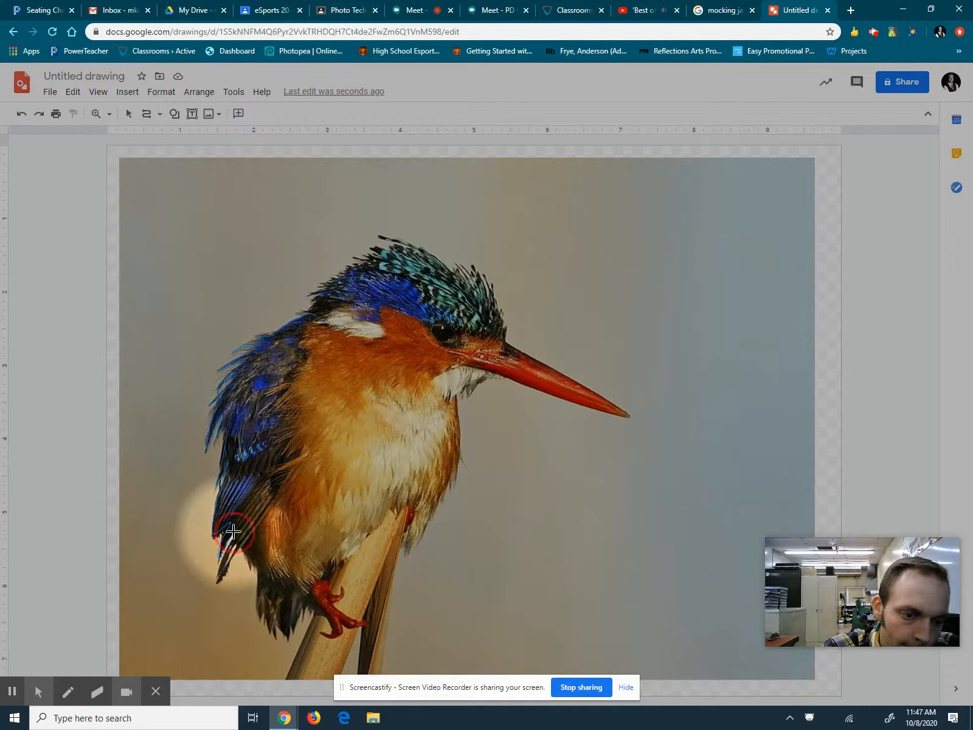
click(217, 581)
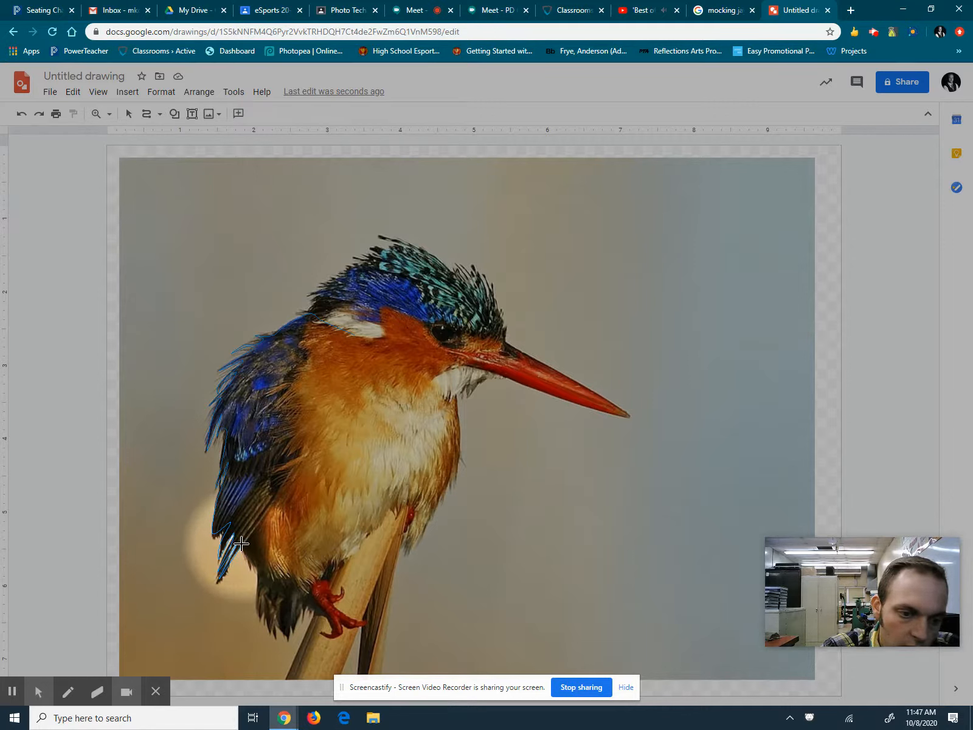
click(241, 546)
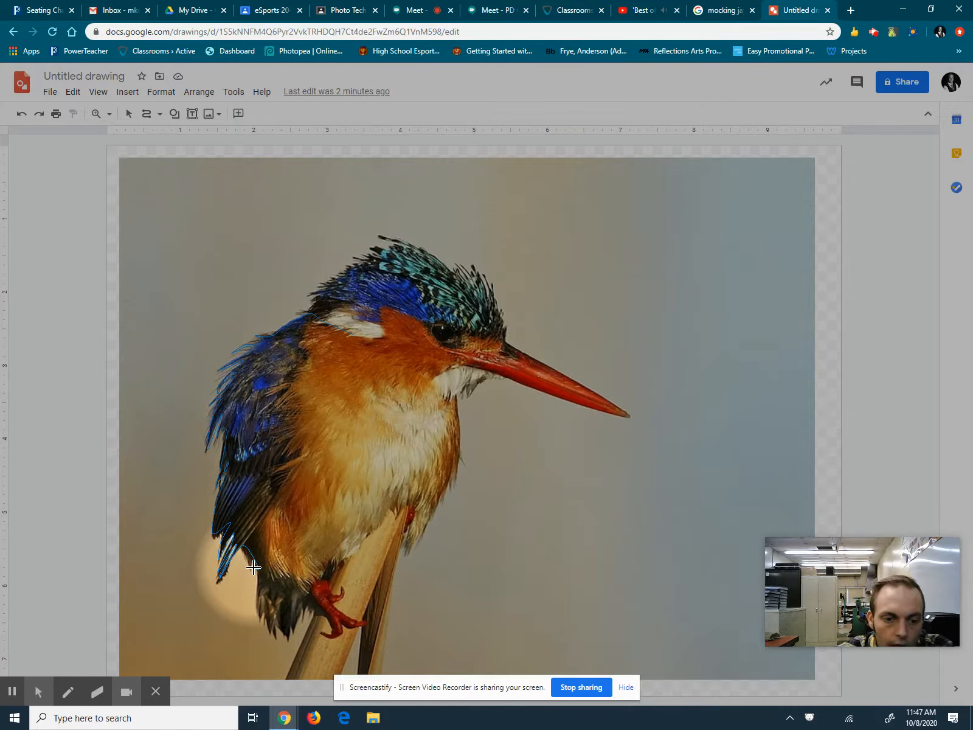
click(253, 567)
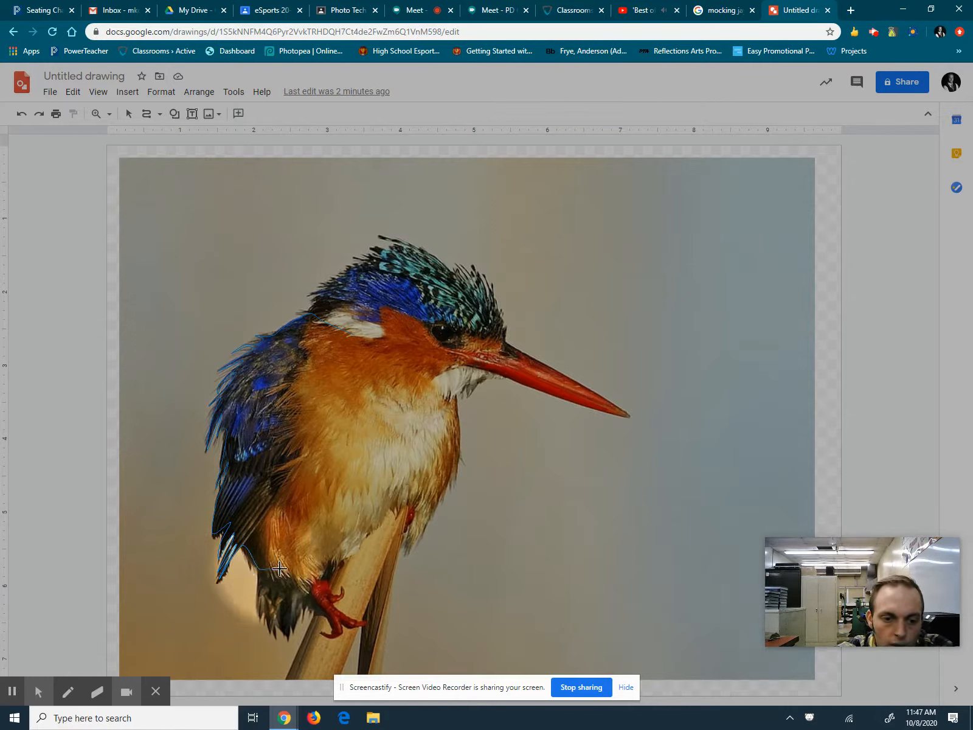
click(312, 567)
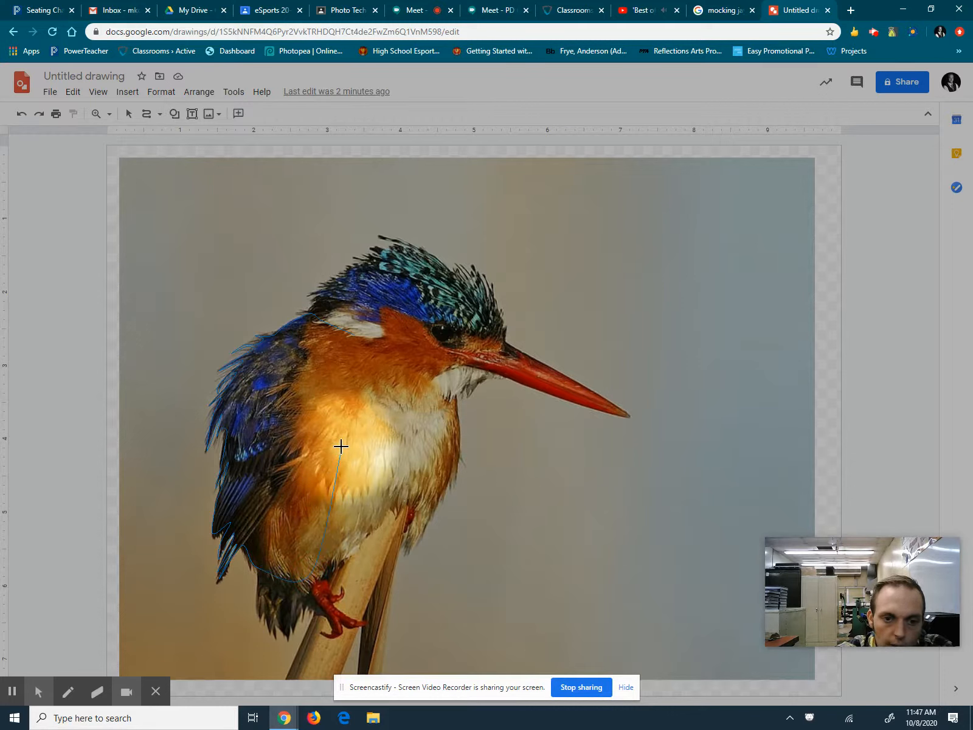
click(355, 336)
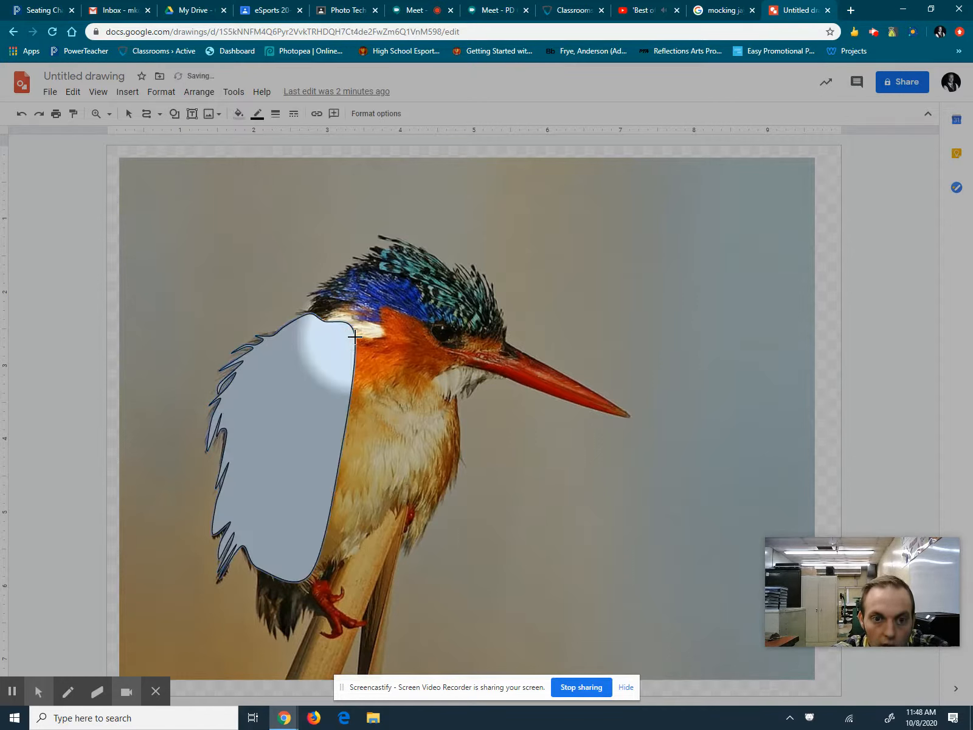
- Fill the traced wing shape with the same solid dark blue, make its outline transparent, and select the shape
click(239, 113)
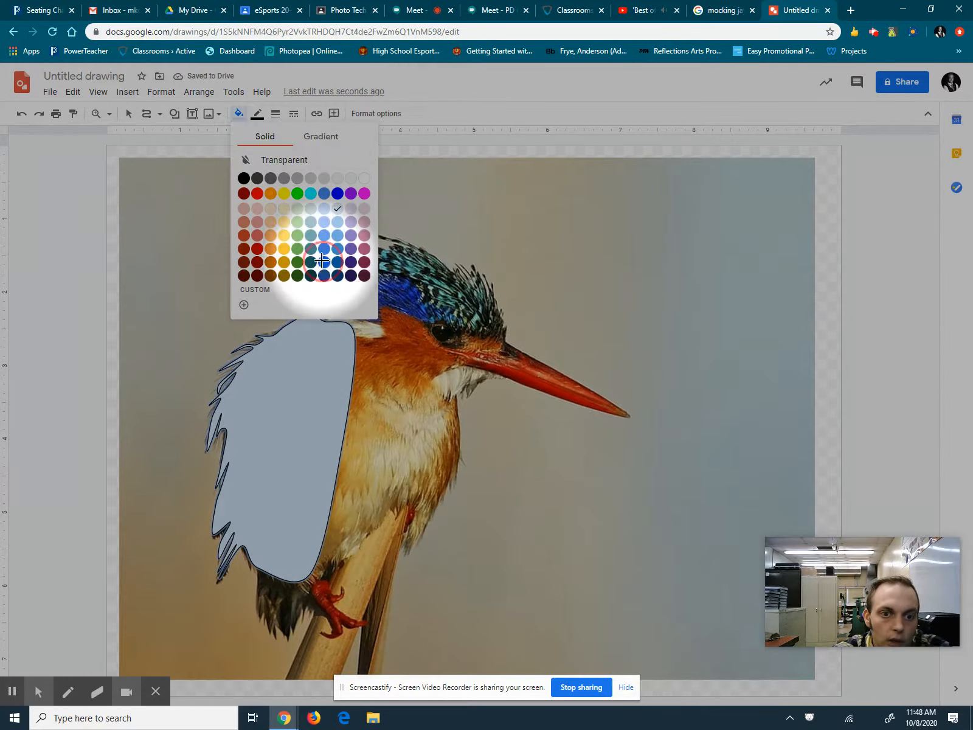
click(324, 262)
click(258, 113)
click(300, 141)
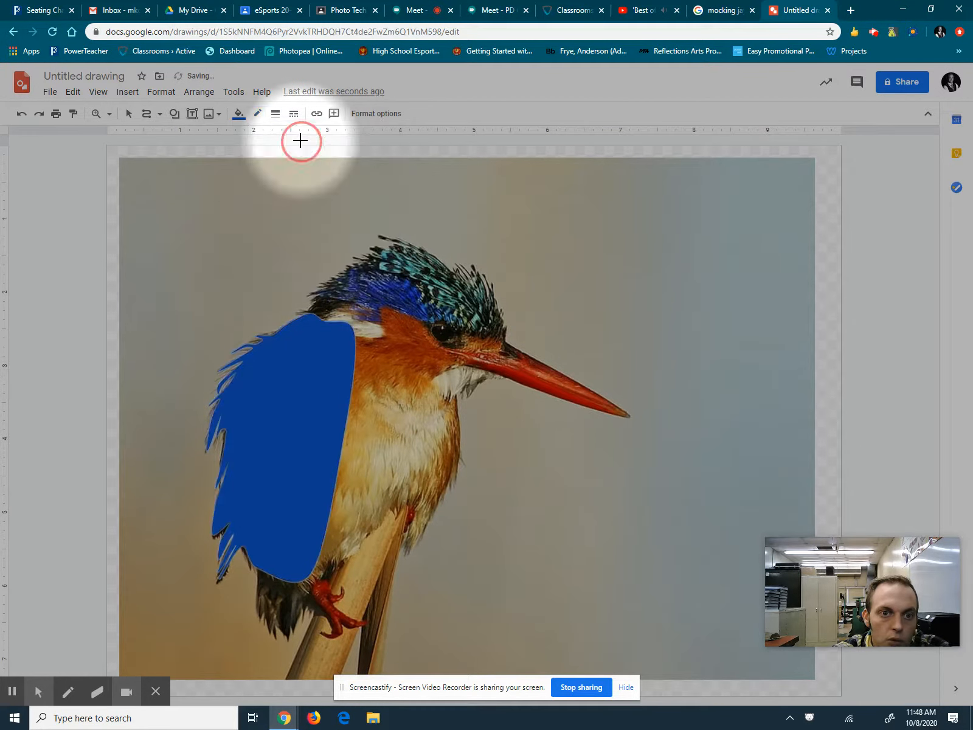
click(128, 114)
click(256, 353)
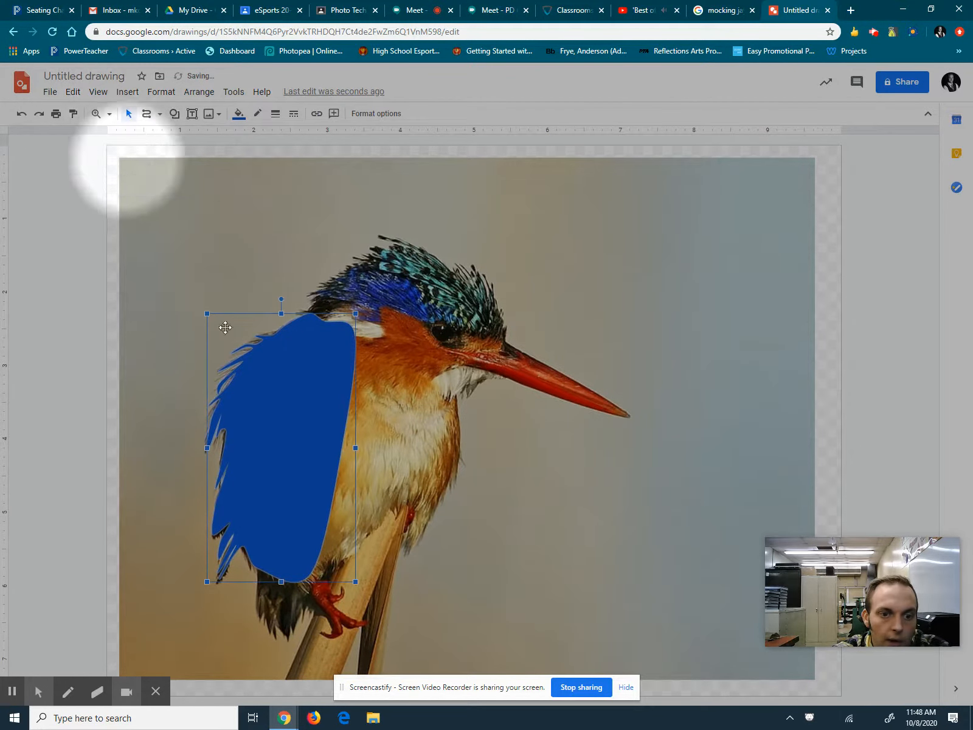
- Send the dark blue wing shape to the back, behind the bird photo, and deselect it
click(207, 95)
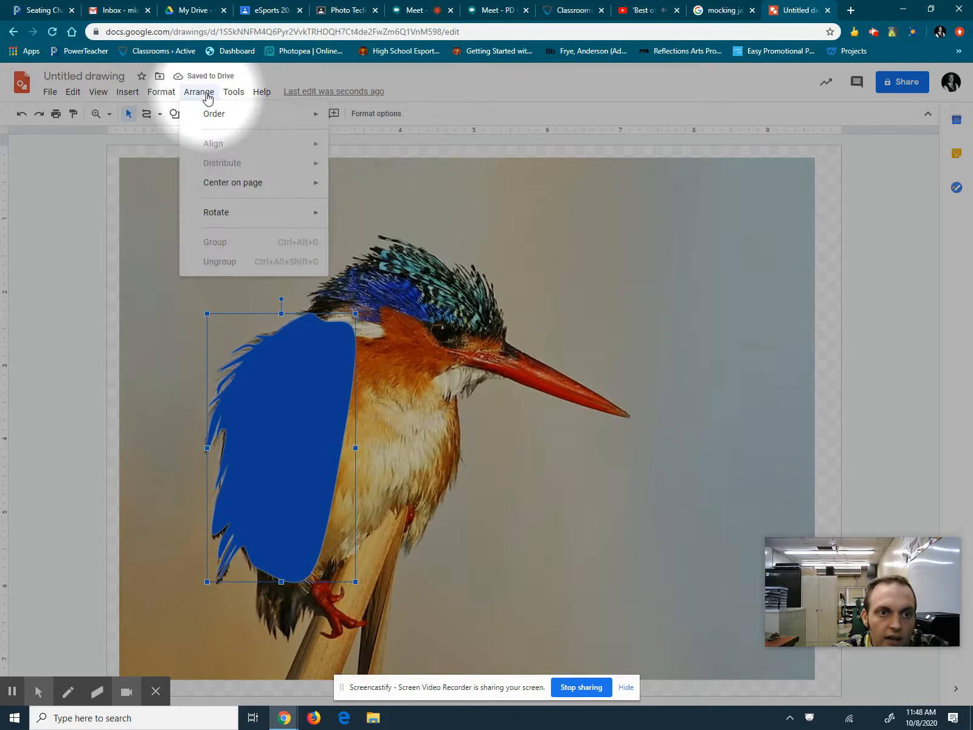
mouse_move(318, 117)
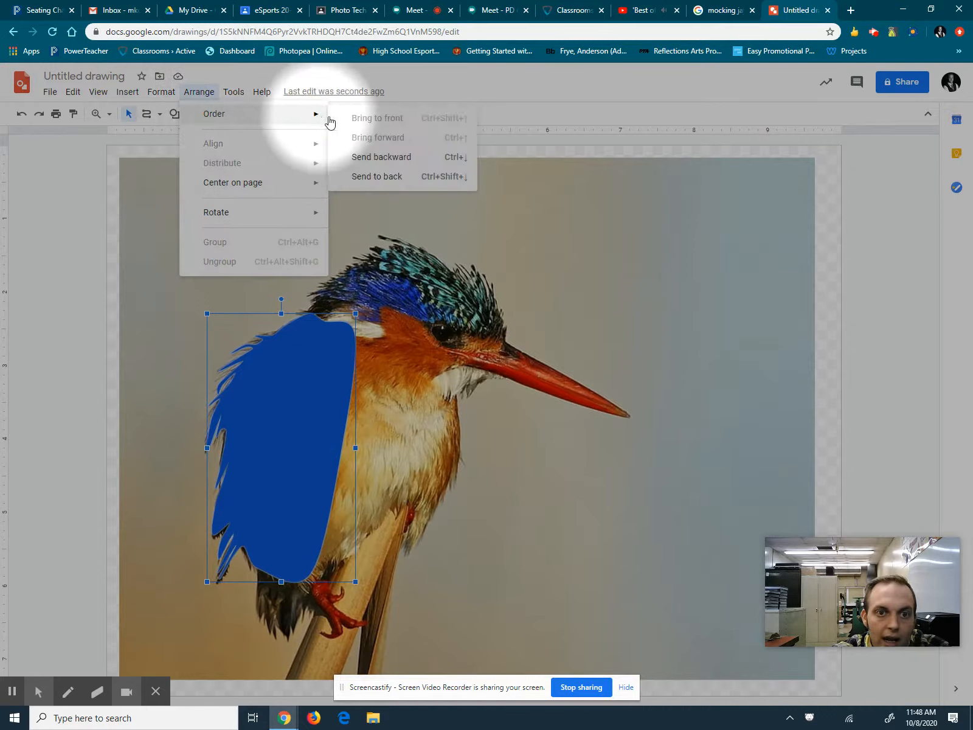
click(376, 174)
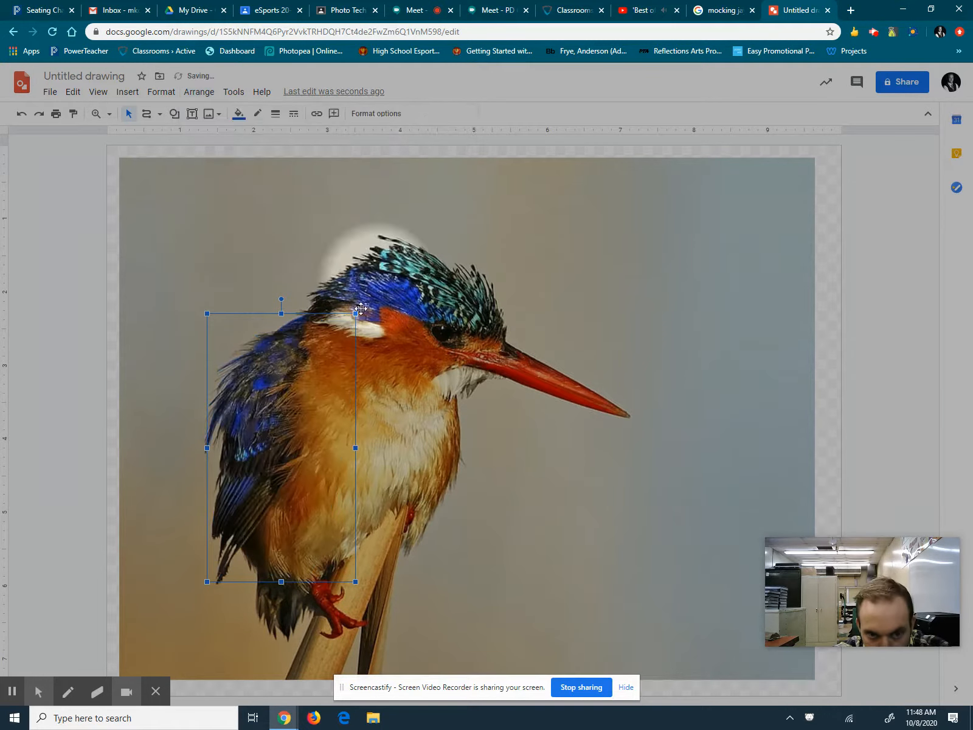
click(59, 219)
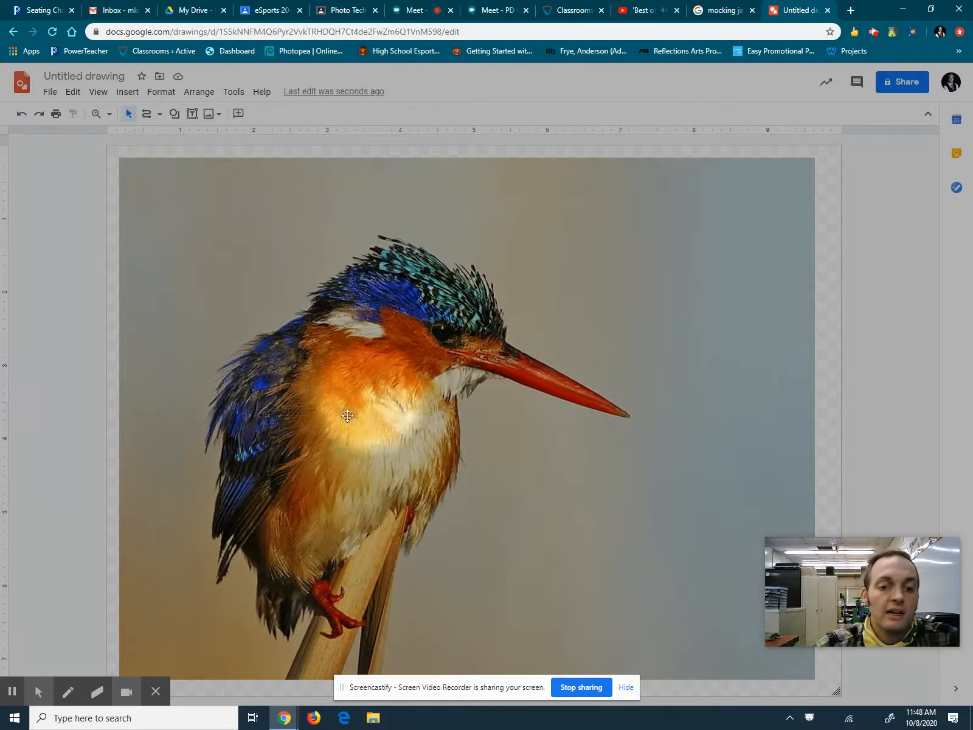
- Start a Curve outline of the body at the neck's white patch and trace down the jagged feather edge between wing and orange body
click(147, 114)
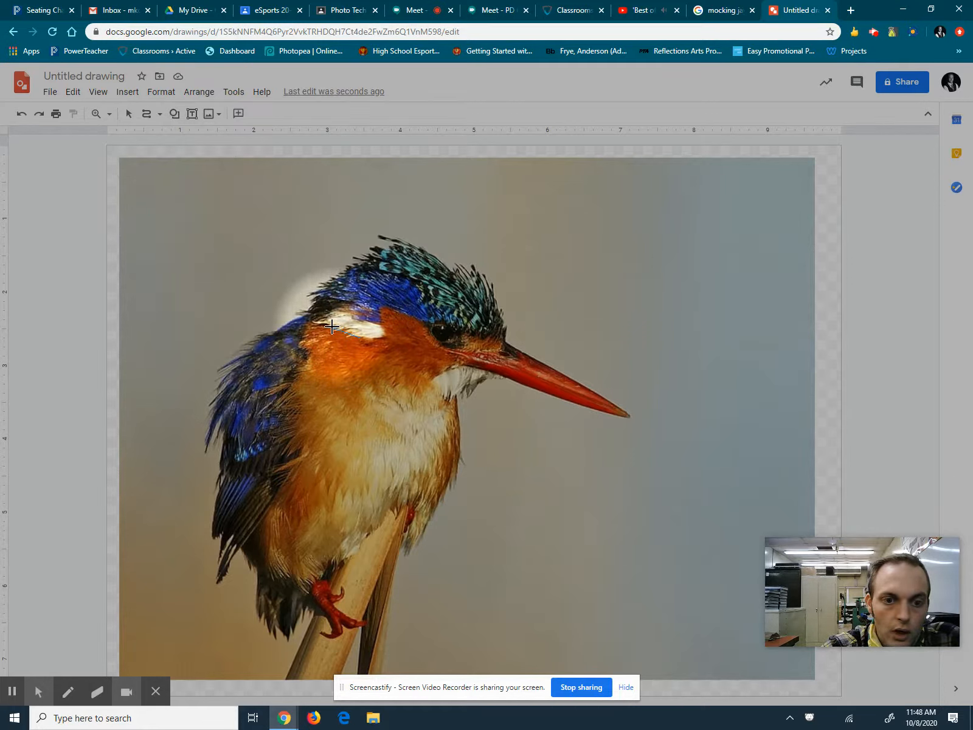
click(311, 322)
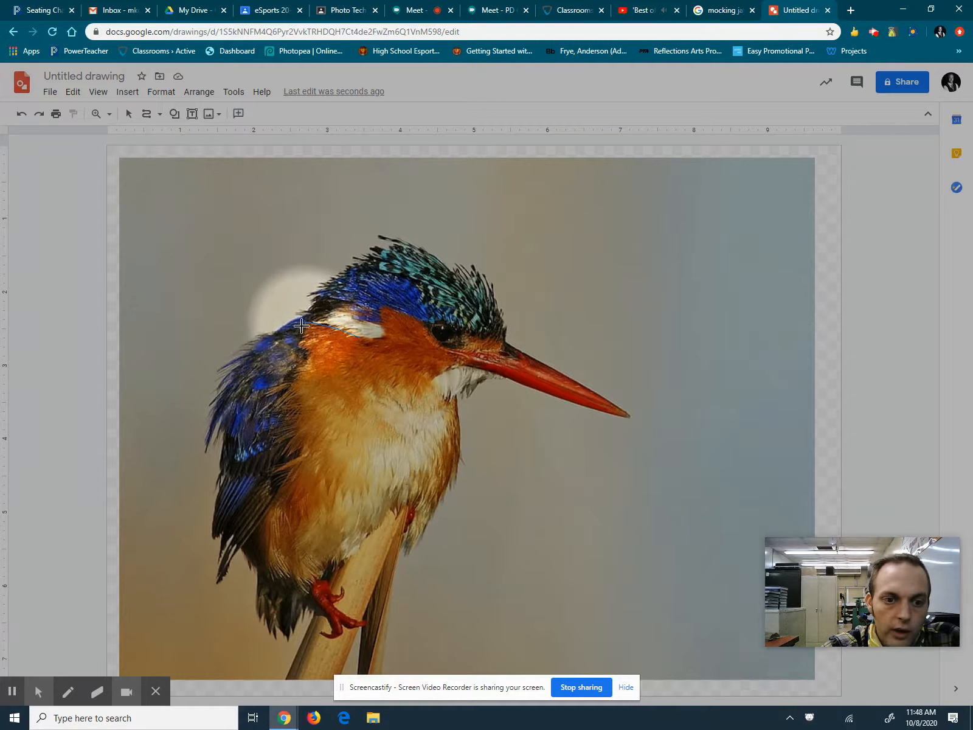
click(300, 347)
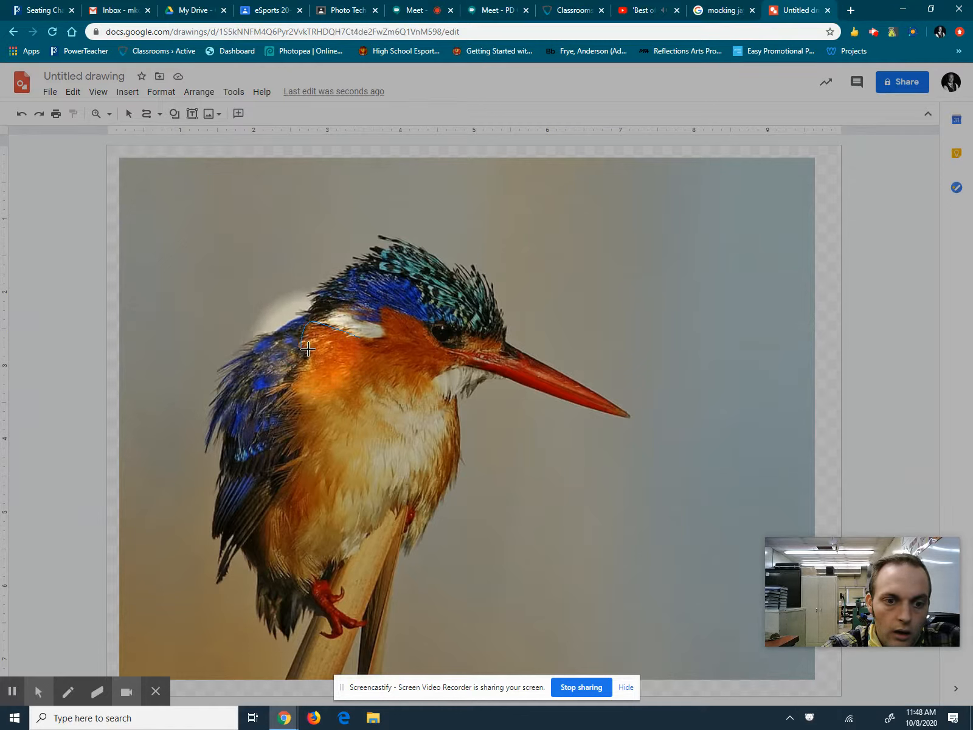
click(313, 351)
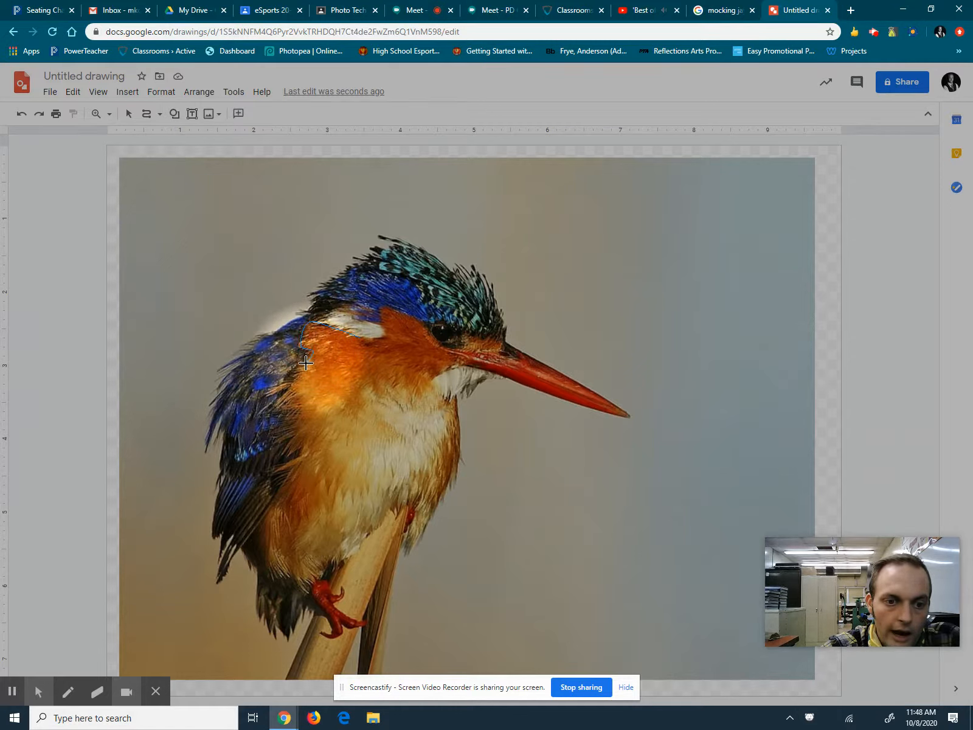
click(268, 394)
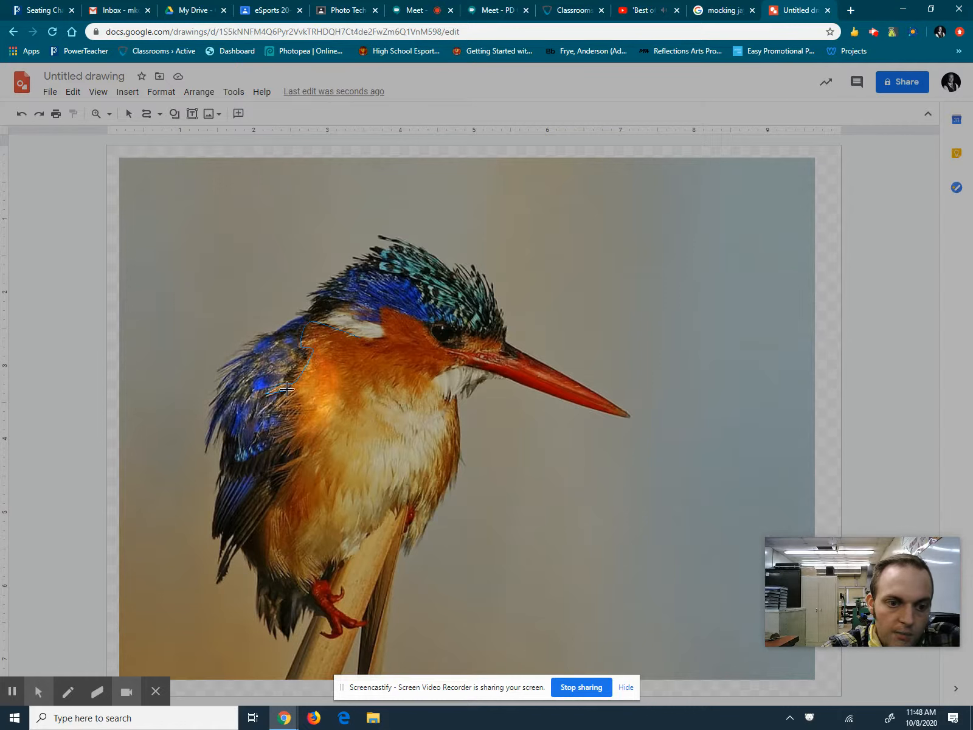
click(291, 387)
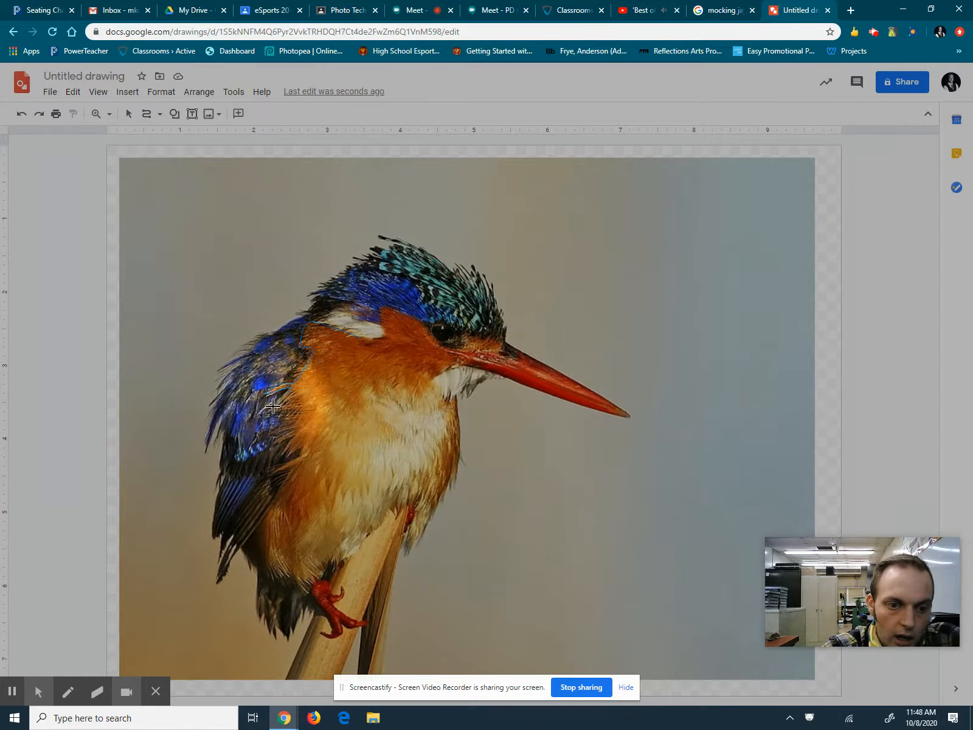
click(274, 406)
click(295, 389)
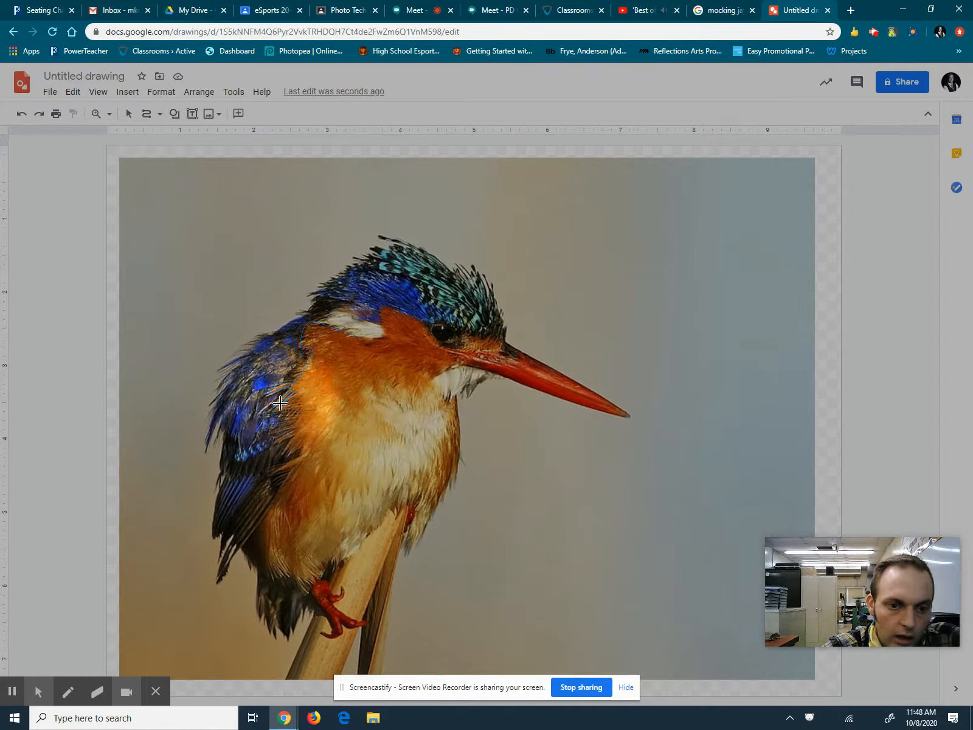
click(278, 406)
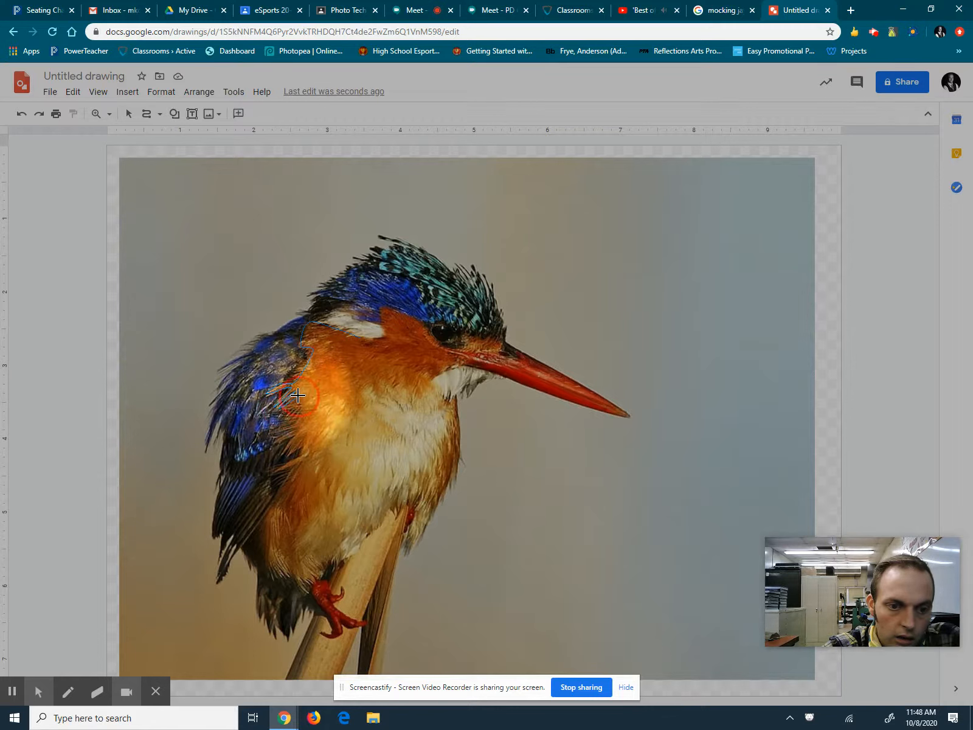
click(297, 396)
click(283, 415)
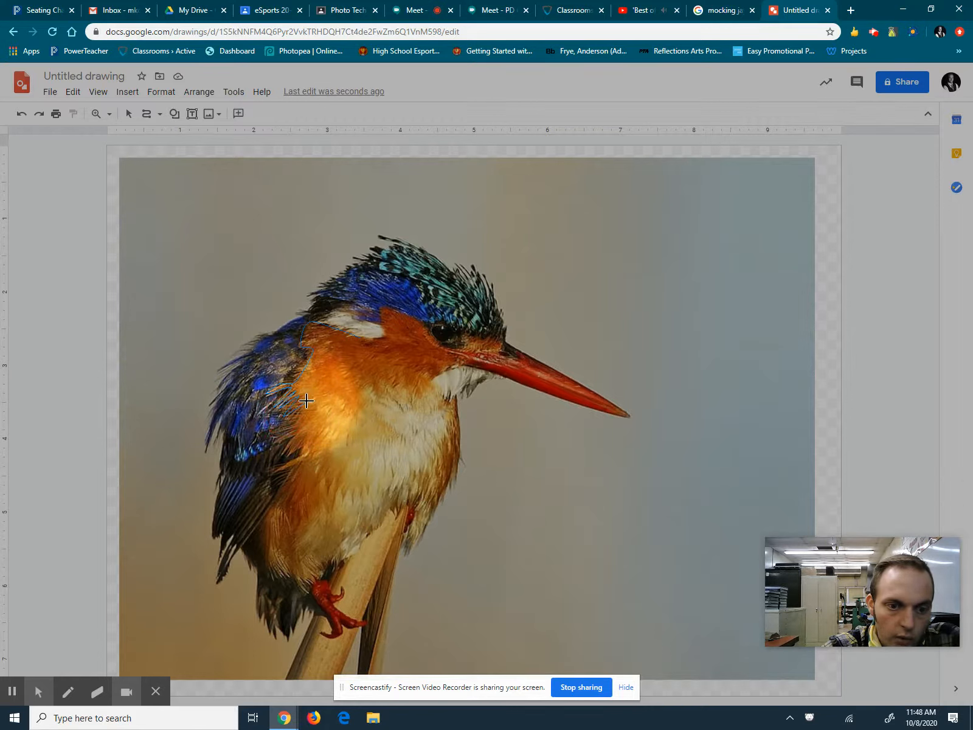
click(299, 405)
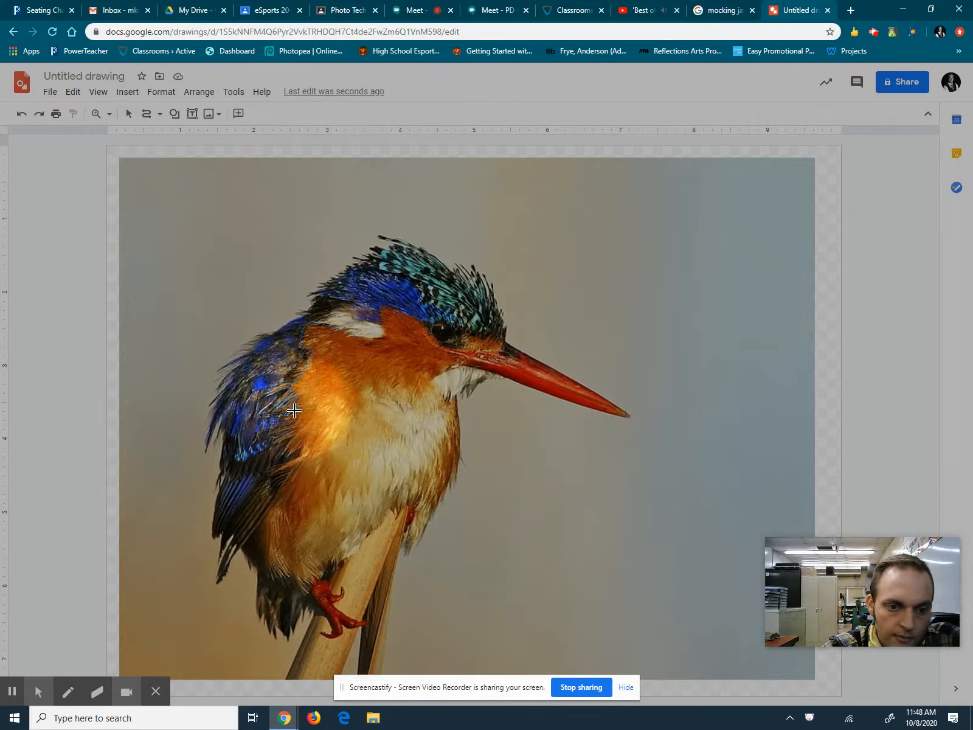
click(287, 416)
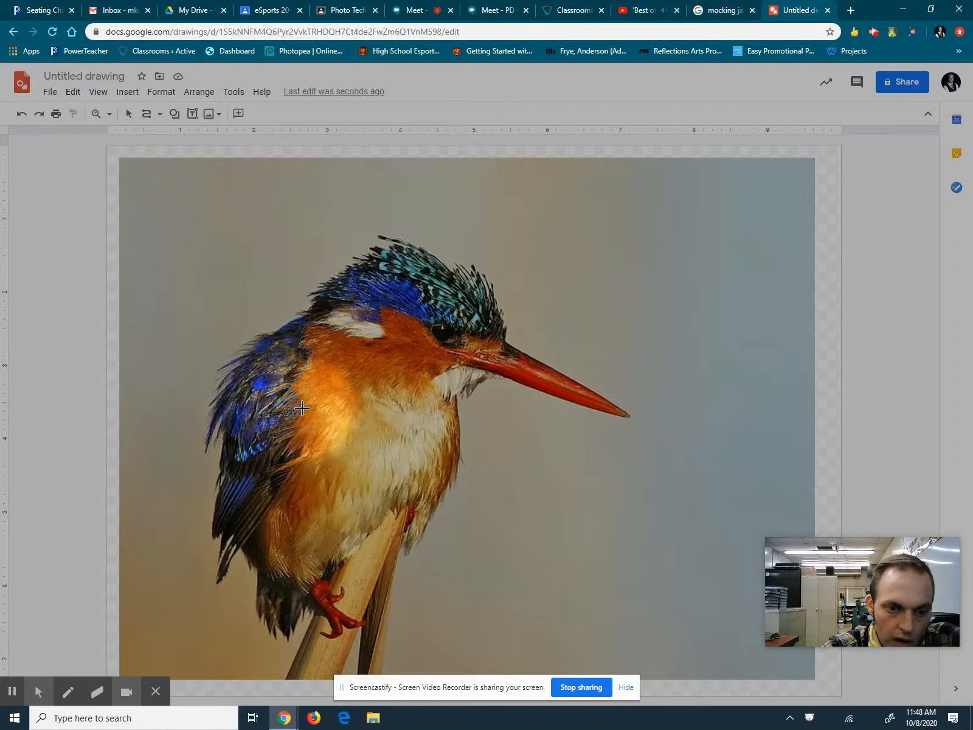
click(303, 410)
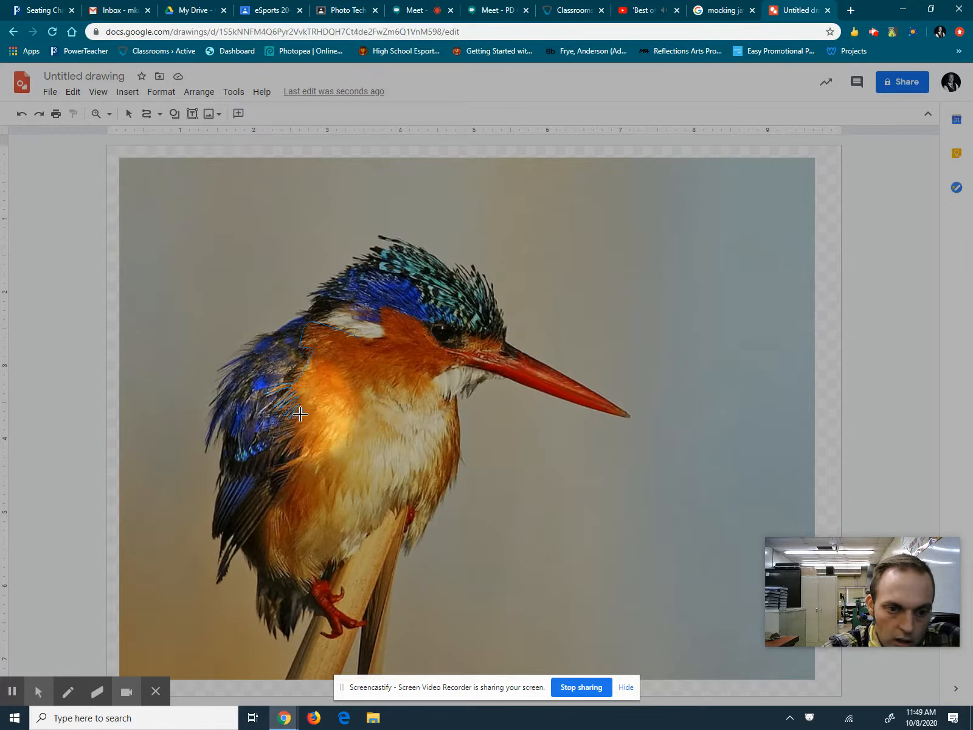
click(274, 431)
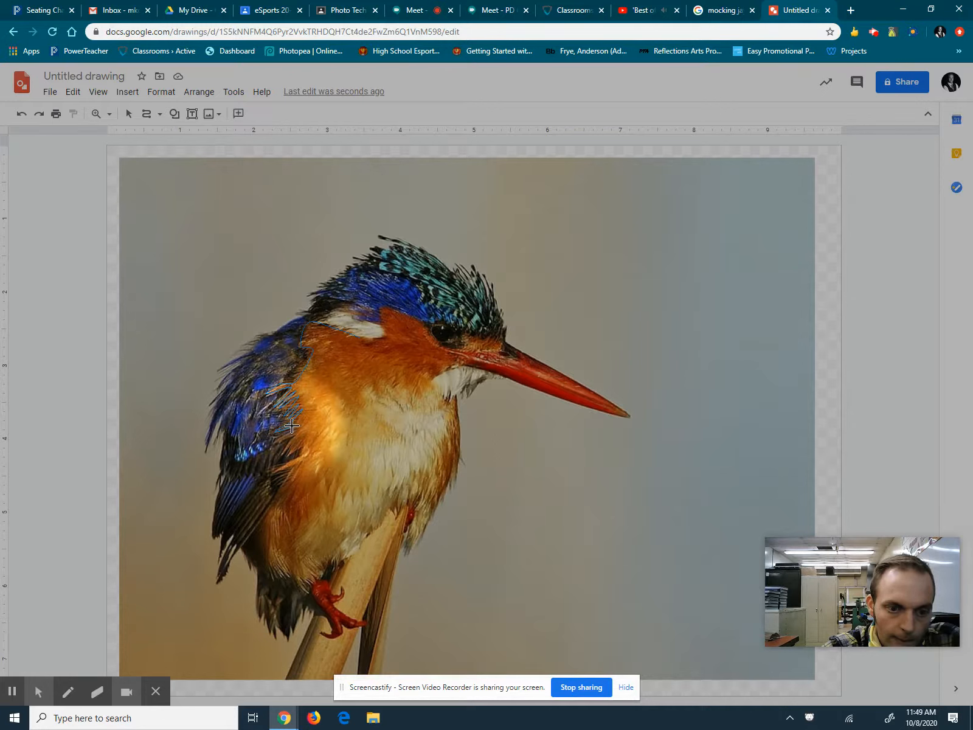
click(297, 426)
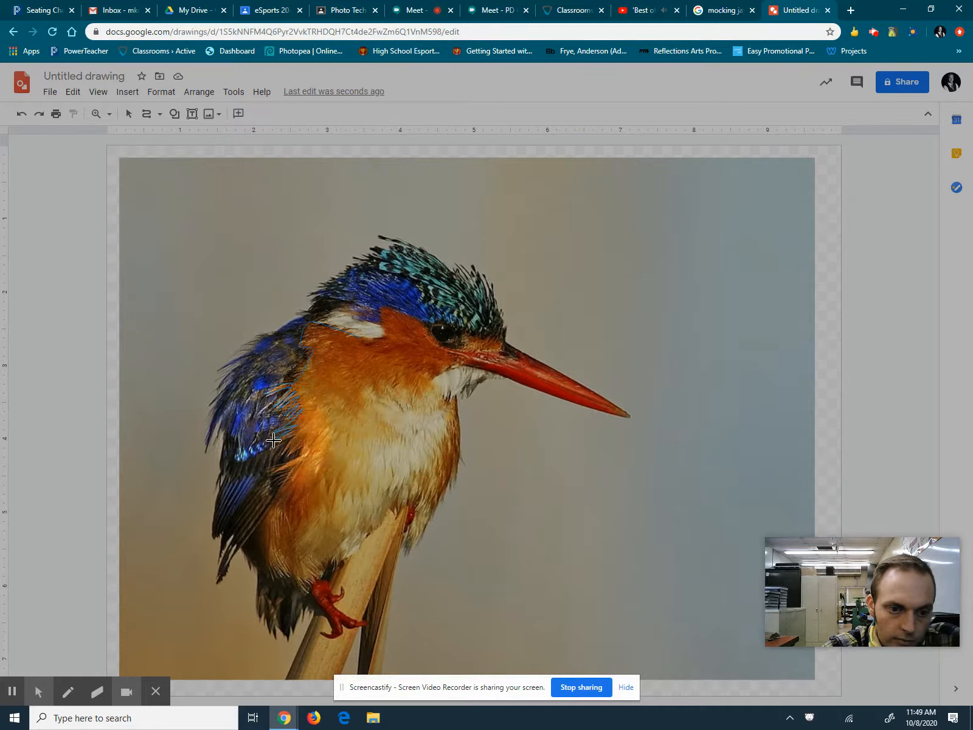
click(273, 439)
click(299, 436)
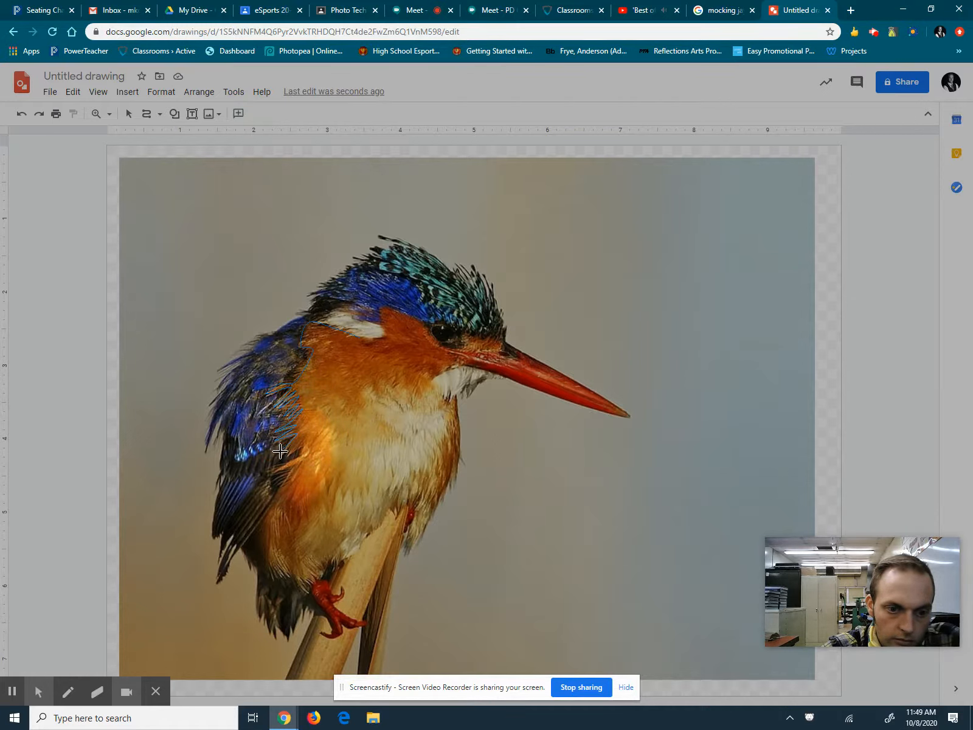
click(281, 452)
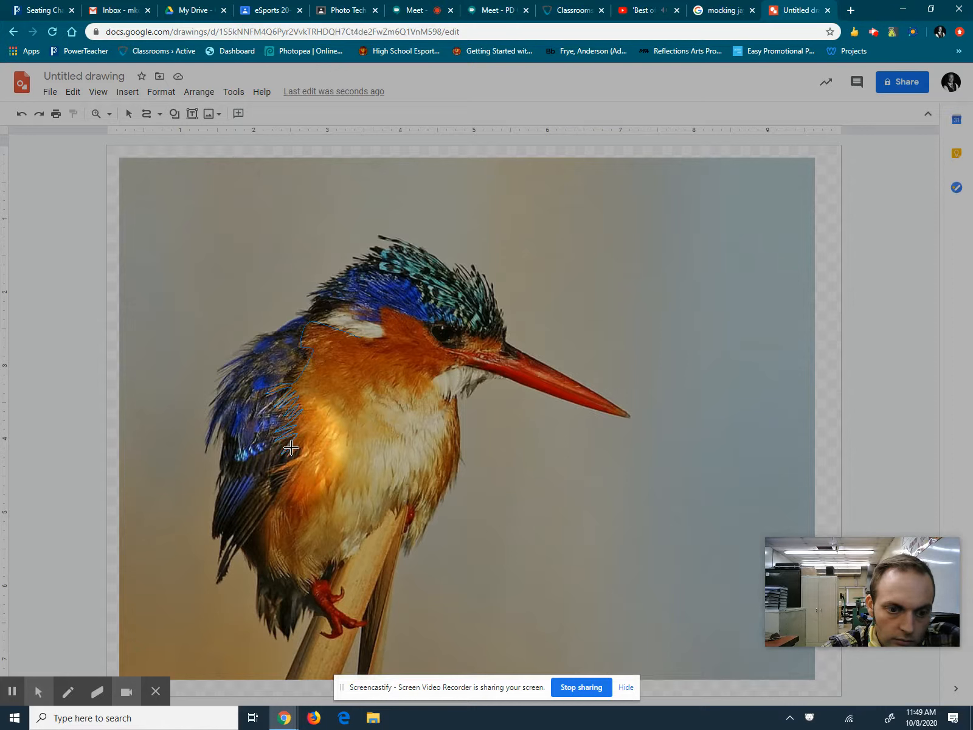
click(293, 447)
click(288, 457)
click(304, 447)
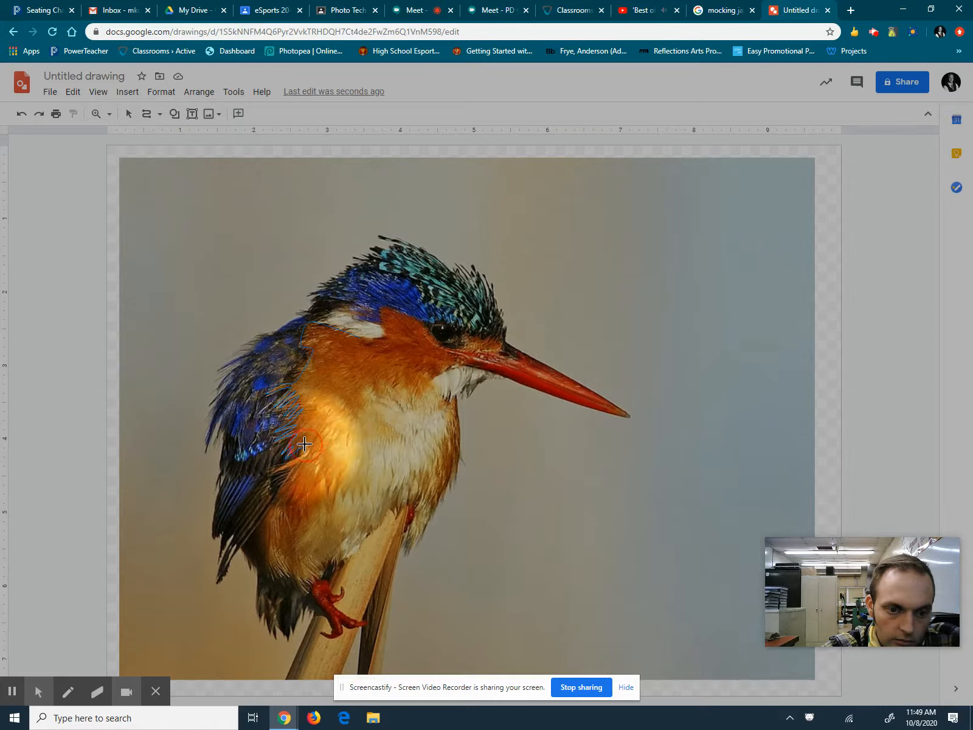
click(271, 472)
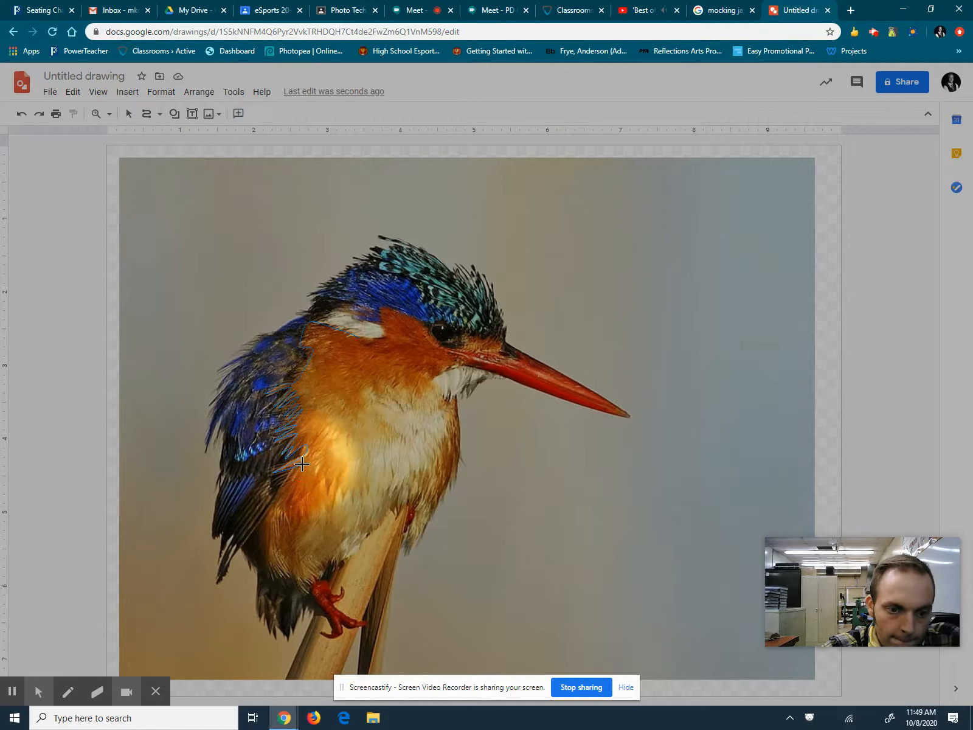
click(302, 463)
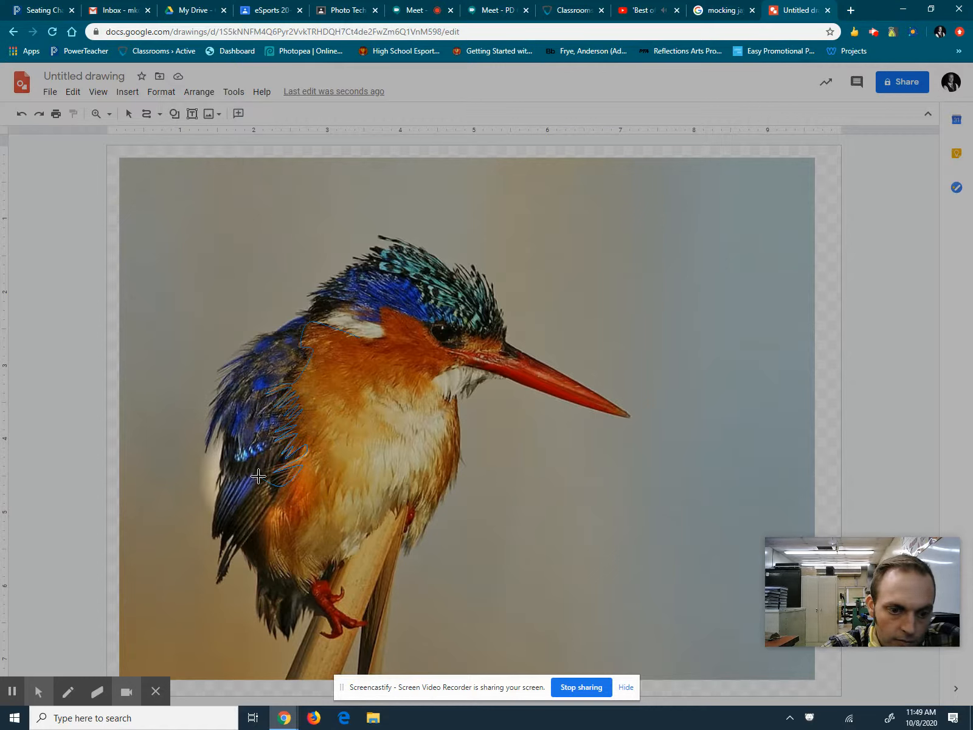
- Continue the body curve down the rear belly, along the feathers above the foot and perch, and around the feather tips beyond the perch
click(265, 520)
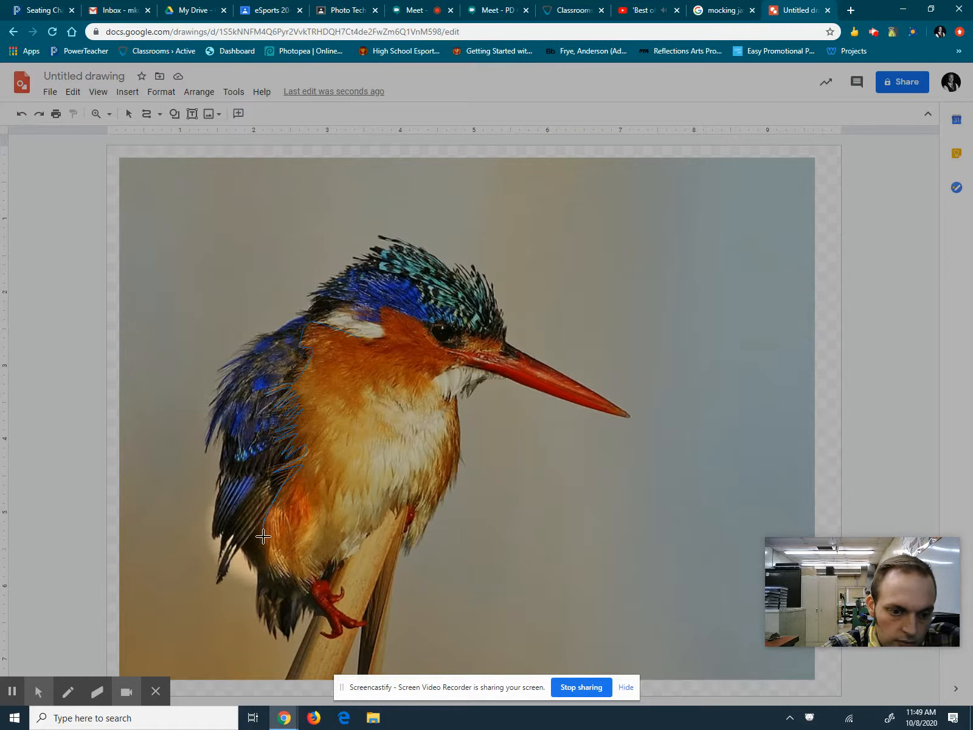
click(274, 581)
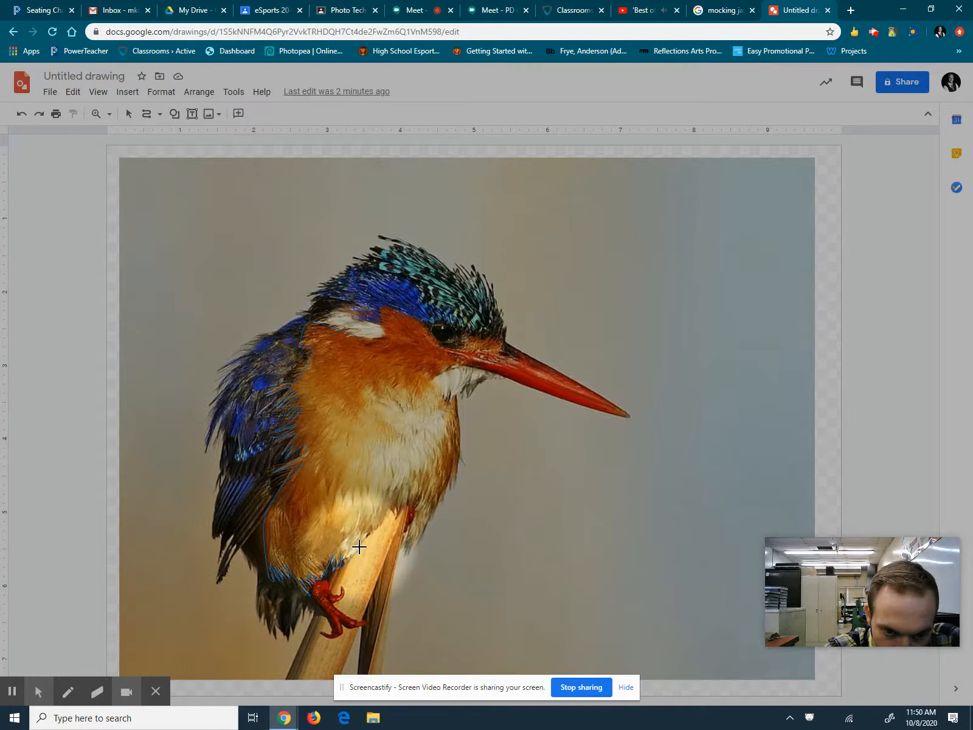
click(396, 497)
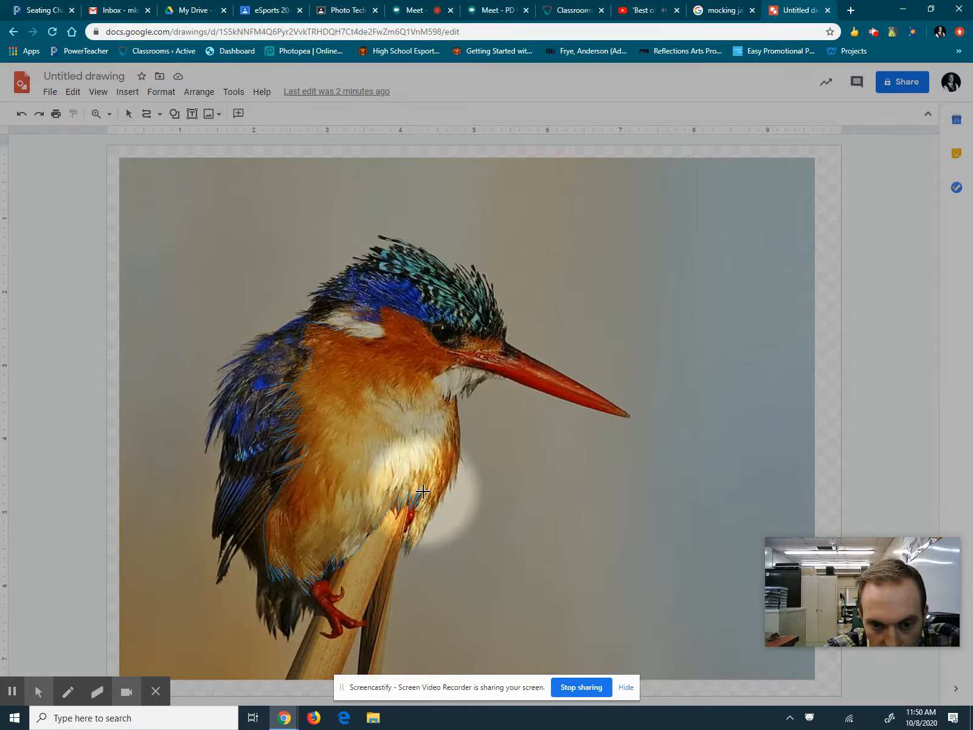
click(411, 546)
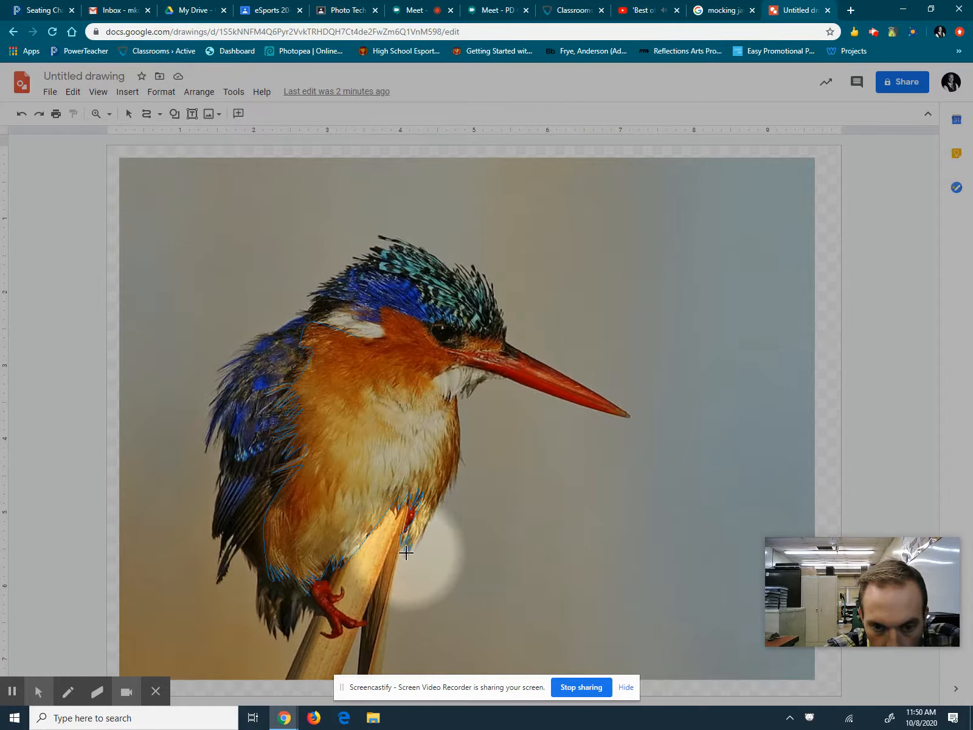
click(405, 555)
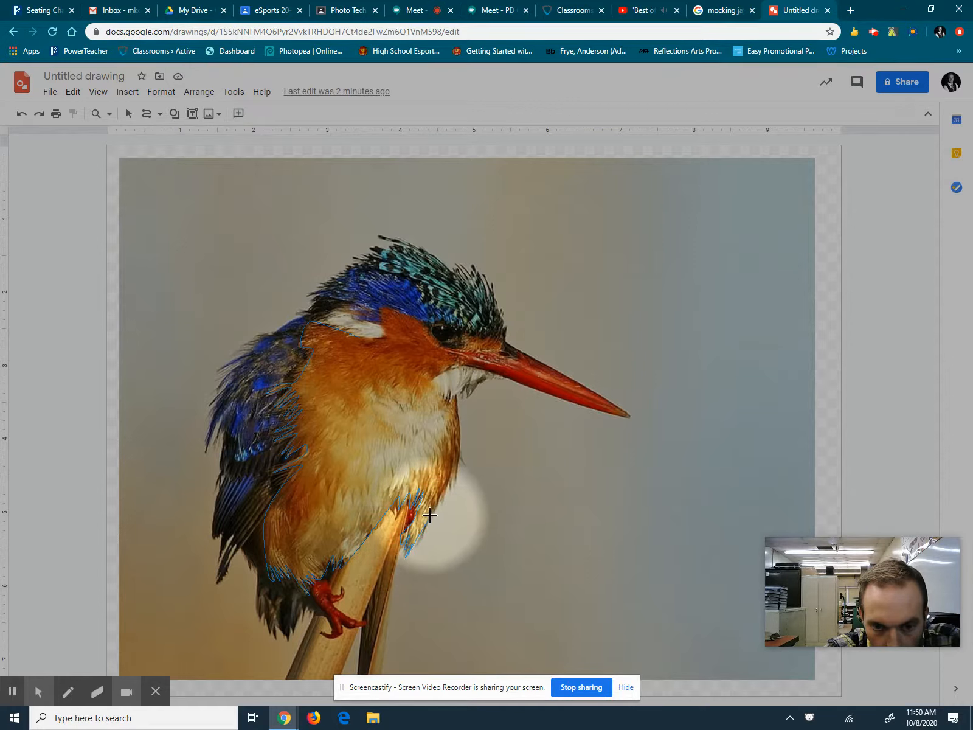
click(414, 541)
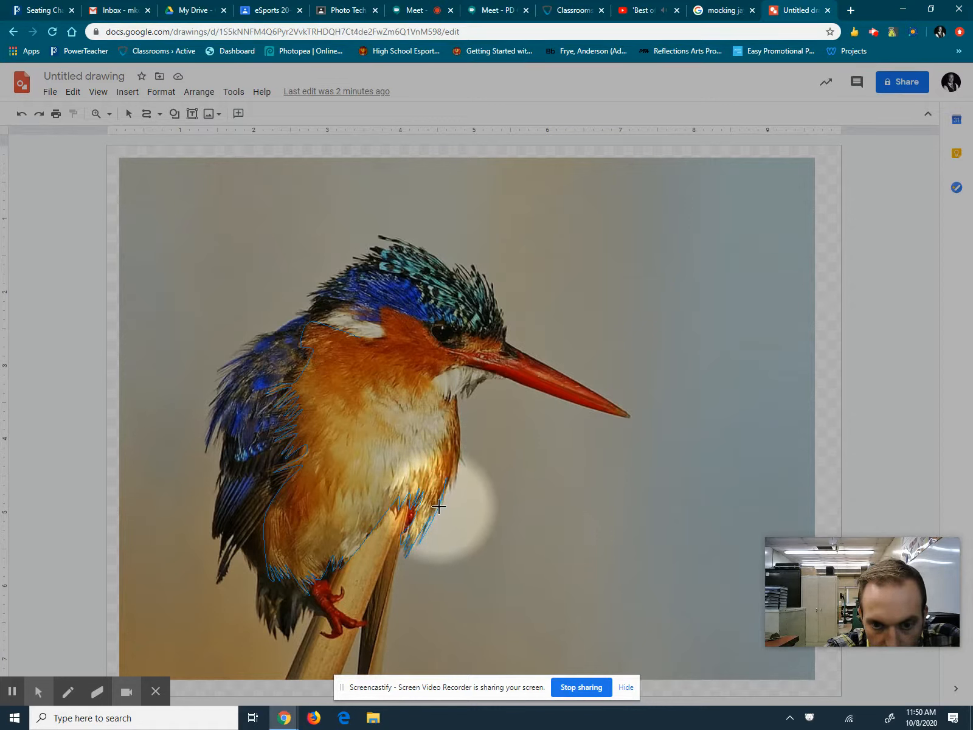
- Continue the curve up the breast feathers, around the beak, and back under the crest and white neck patch, closing the body shape
click(450, 478)
click(452, 491)
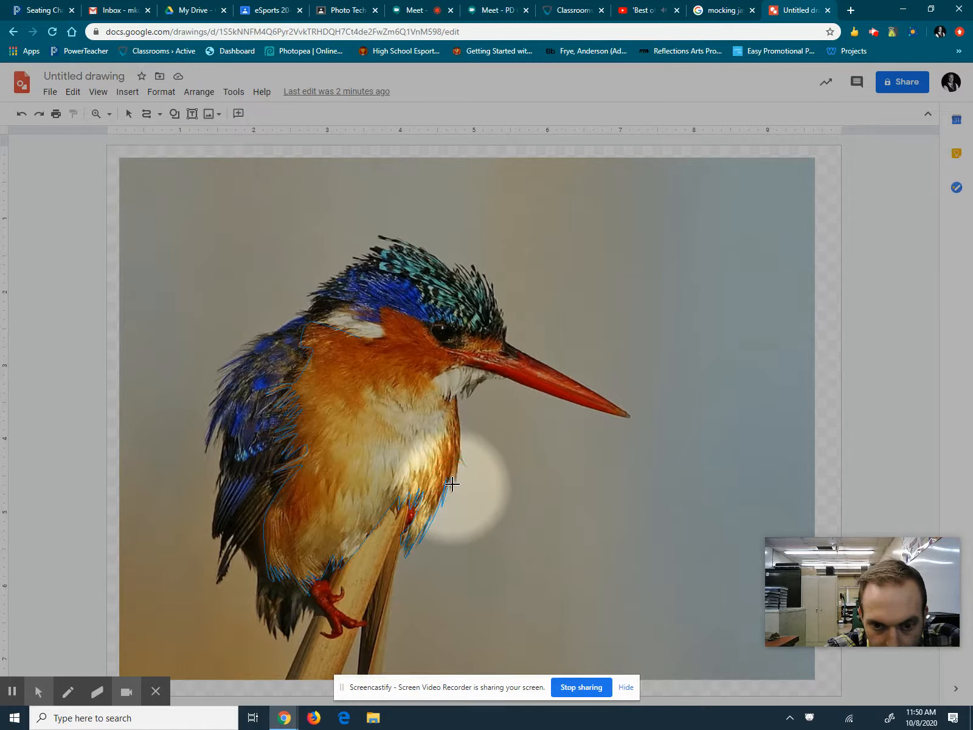
click(455, 475)
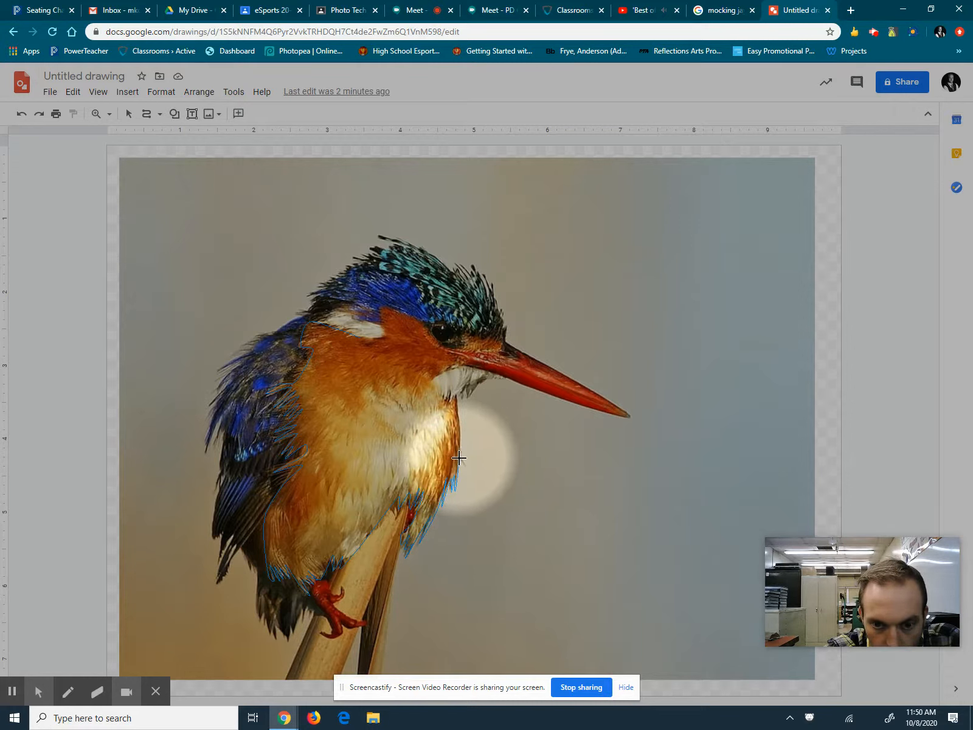
click(467, 469)
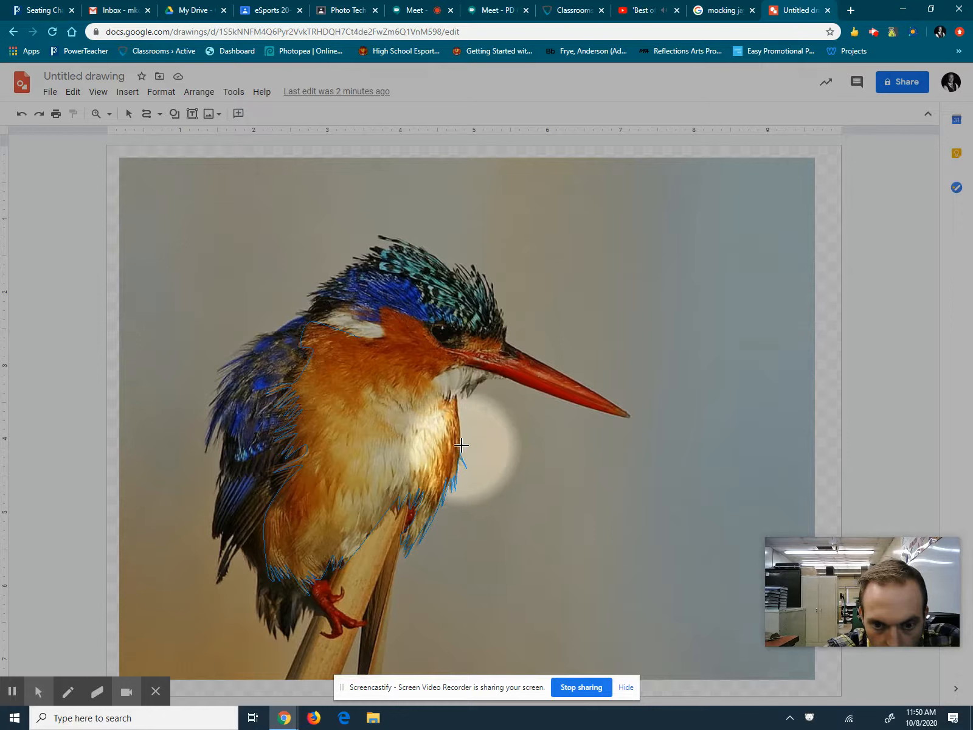
drag(458, 419, 457, 397)
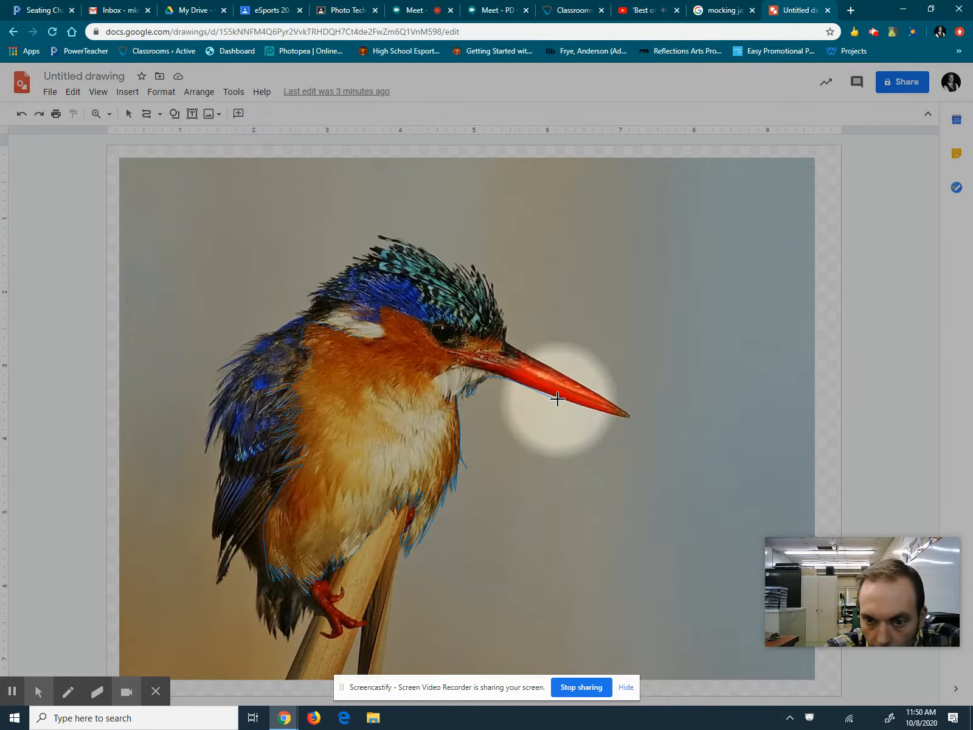
click(629, 417)
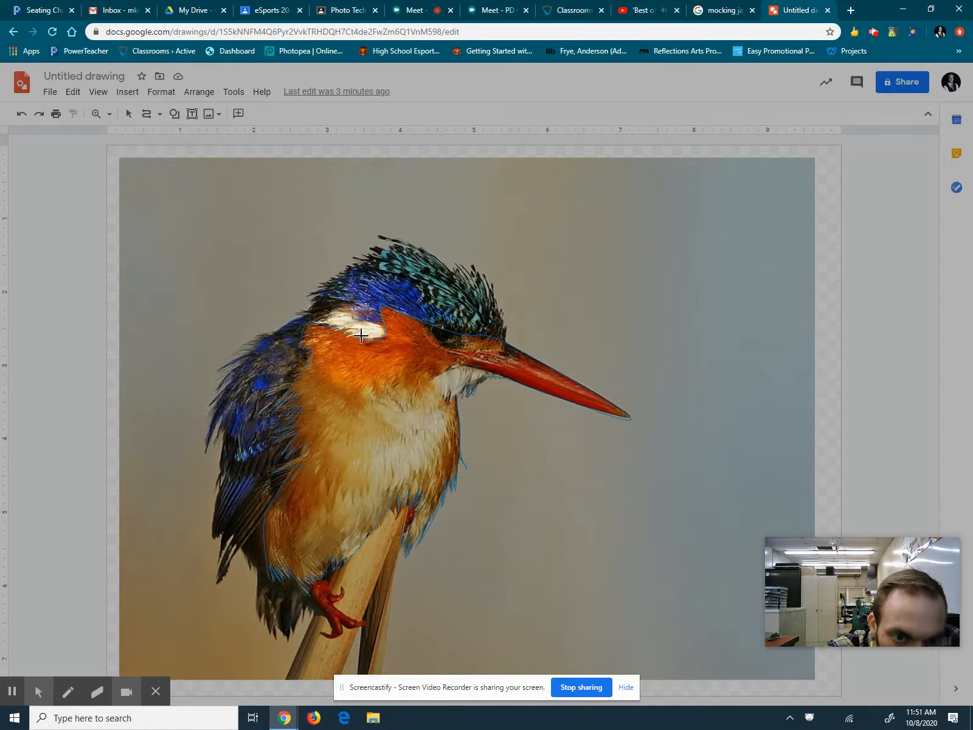
double_click(359, 339)
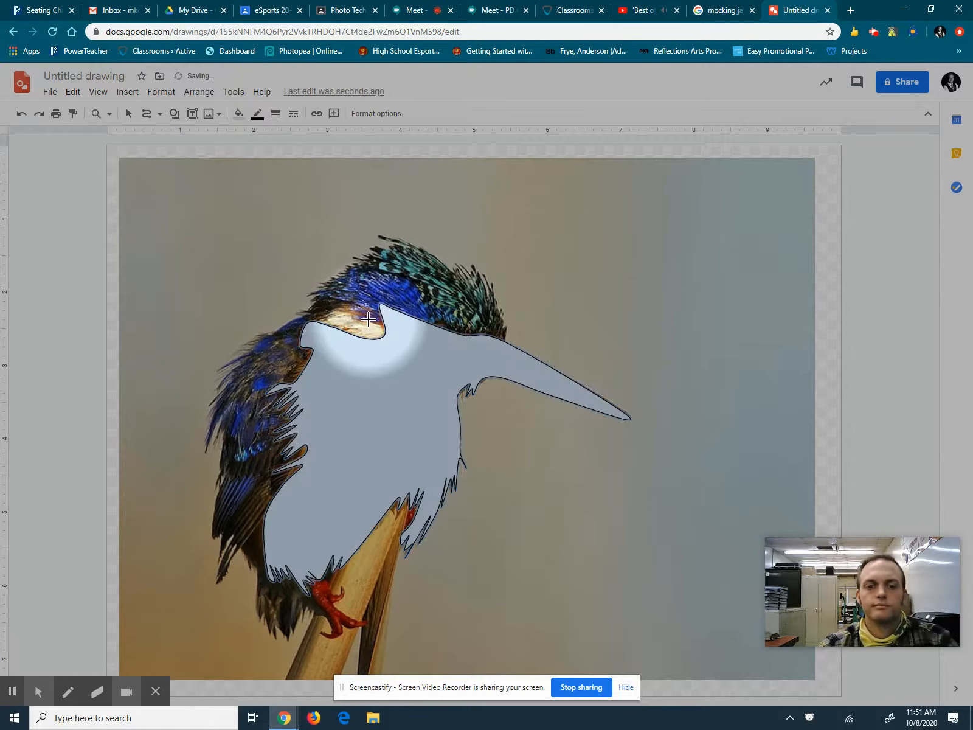
- Fill the closed body shape with solid orange and make its outline transparent
click(239, 114)
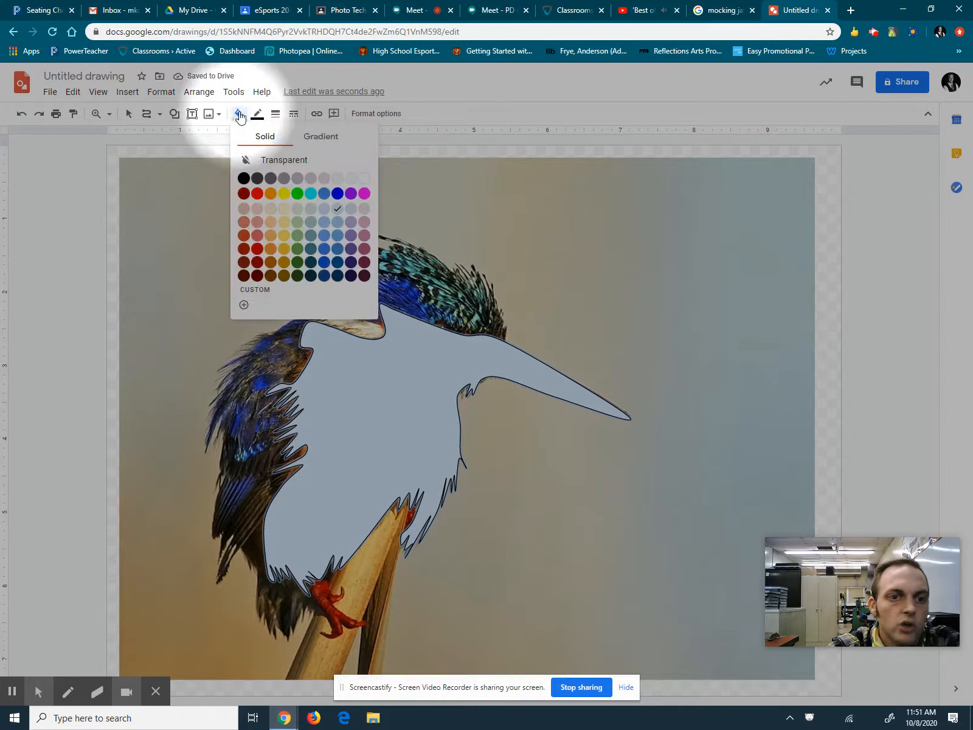
click(271, 193)
click(258, 115)
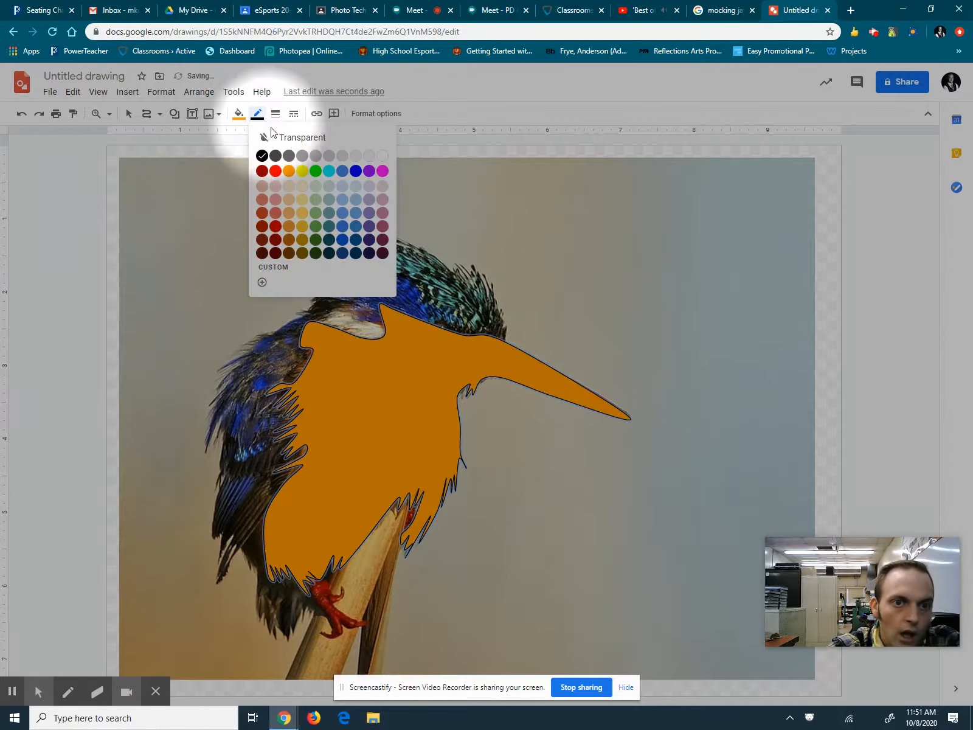
click(286, 140)
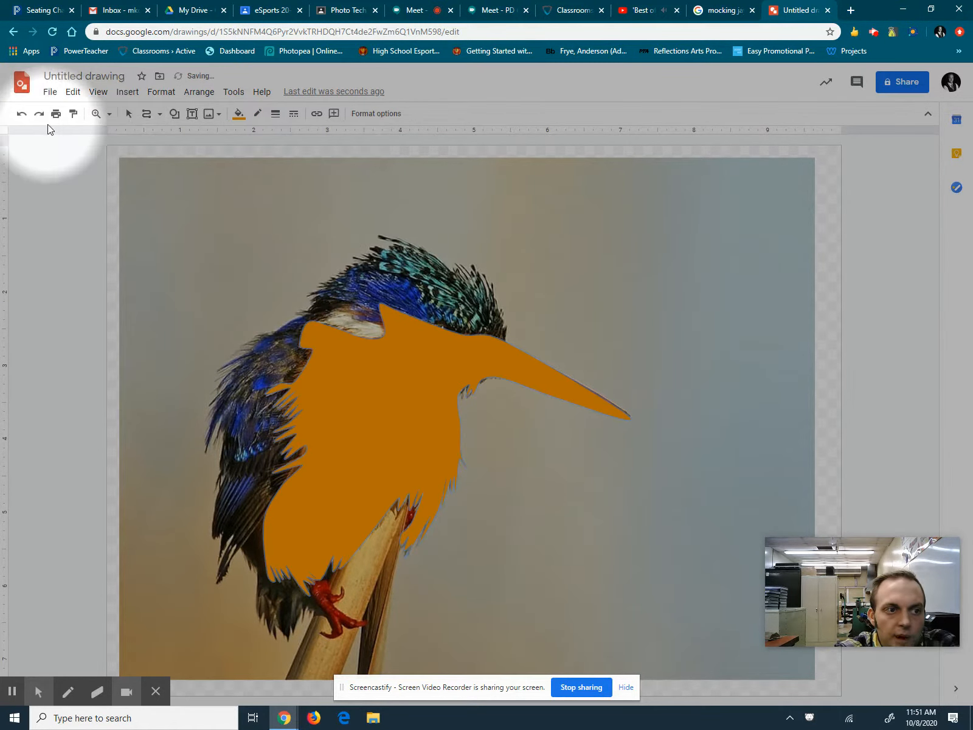
- Send the orange body shape backward one level, behind the bird photo, and deselect it
click(128, 113)
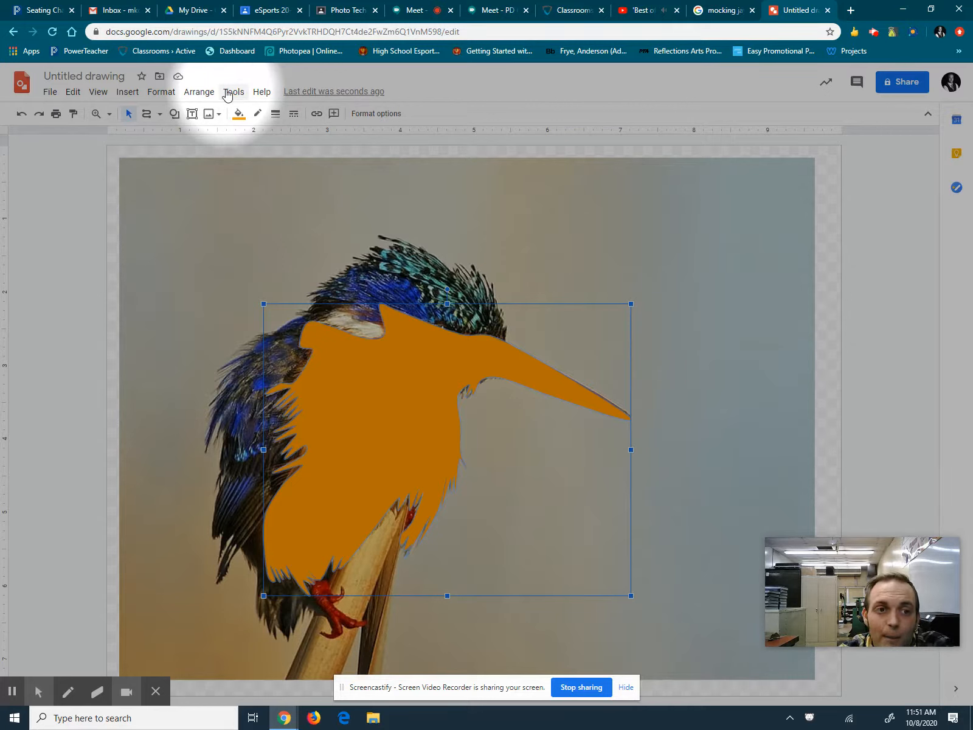
click(199, 92)
mouse_move(206, 122)
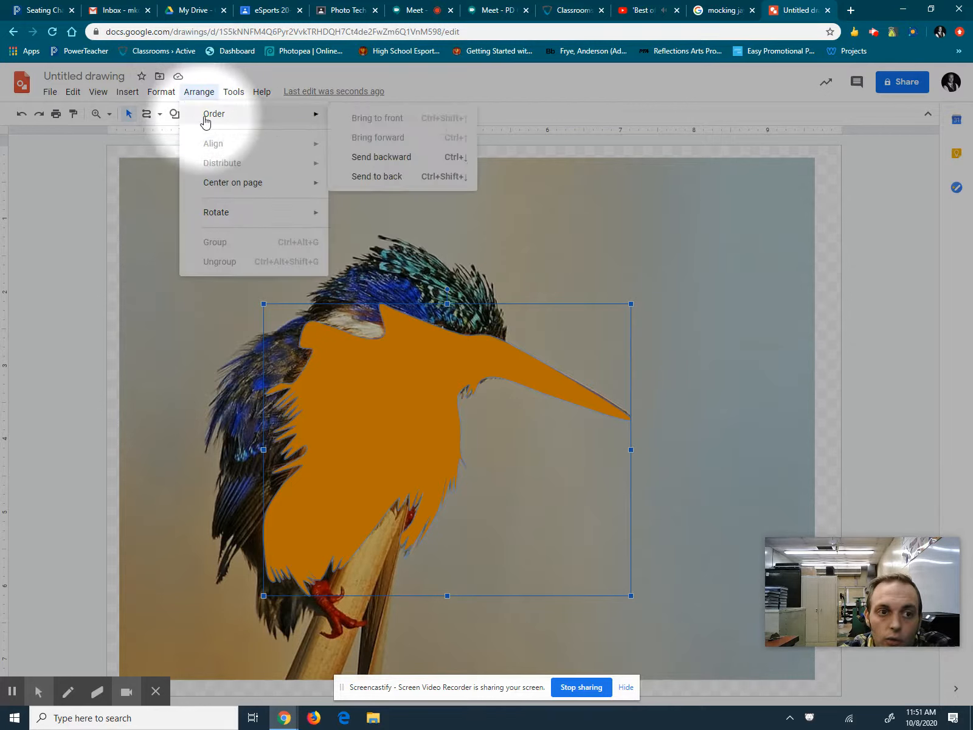
click(384, 157)
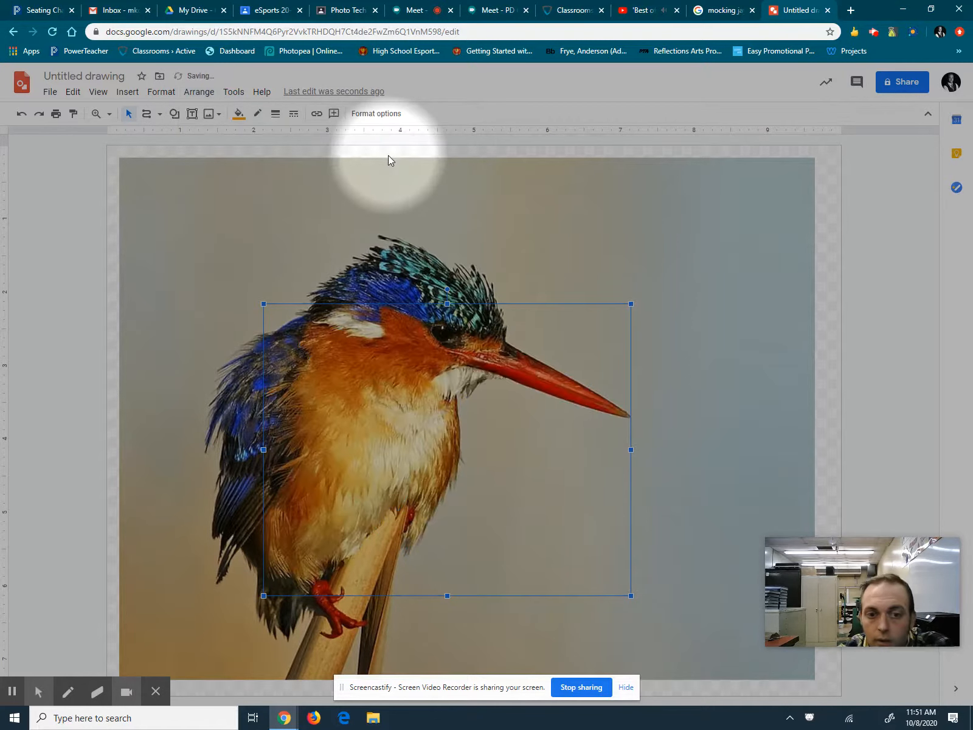
click(57, 251)
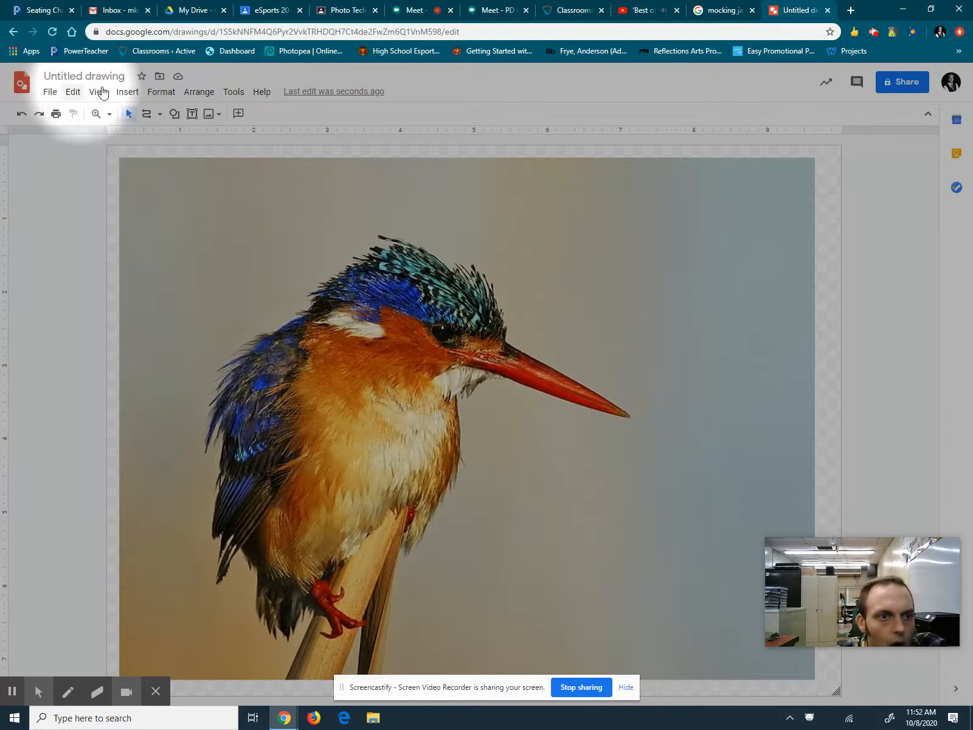
- Trace the white neck patch below the blue crest with the Curve tool, including its jagged feather tips, as a closed shape
click(147, 115)
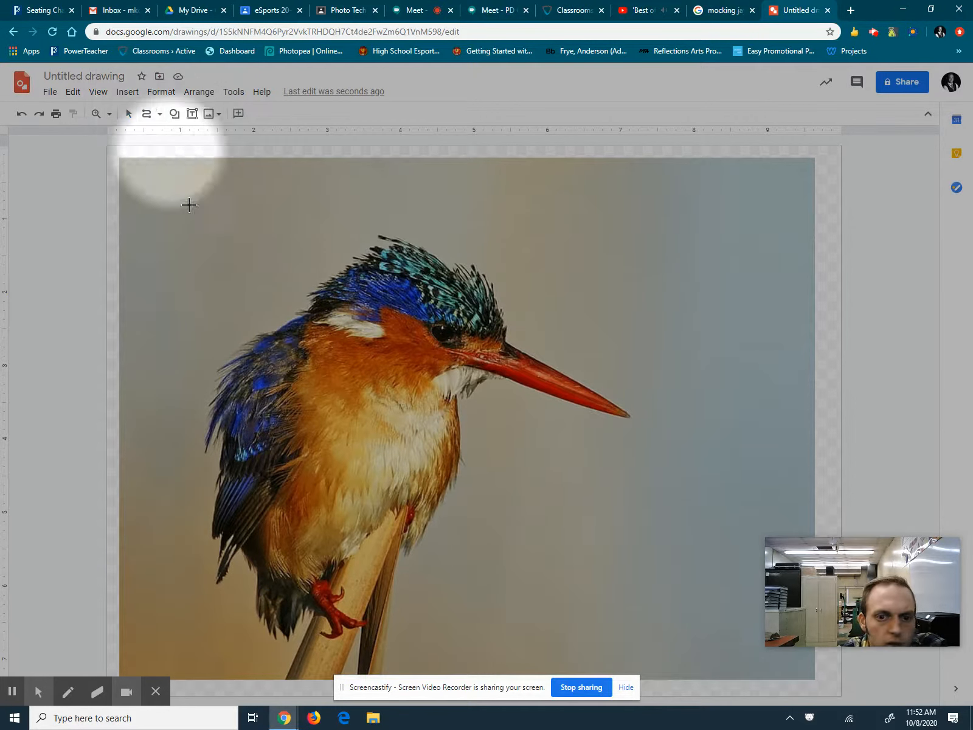
click(358, 329)
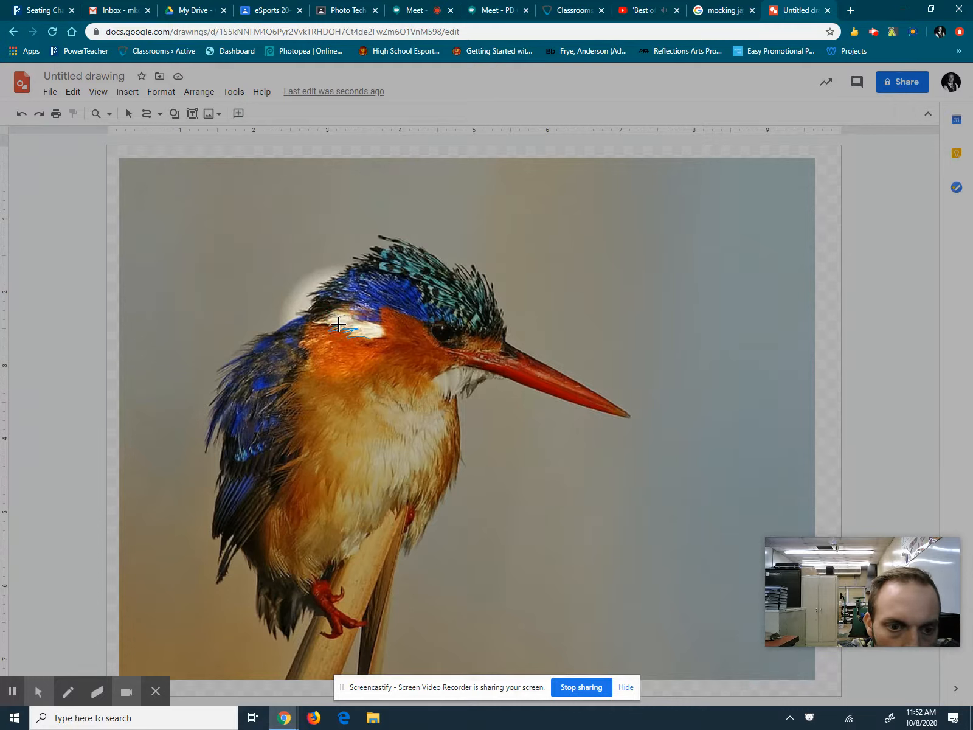
click(339, 324)
click(313, 323)
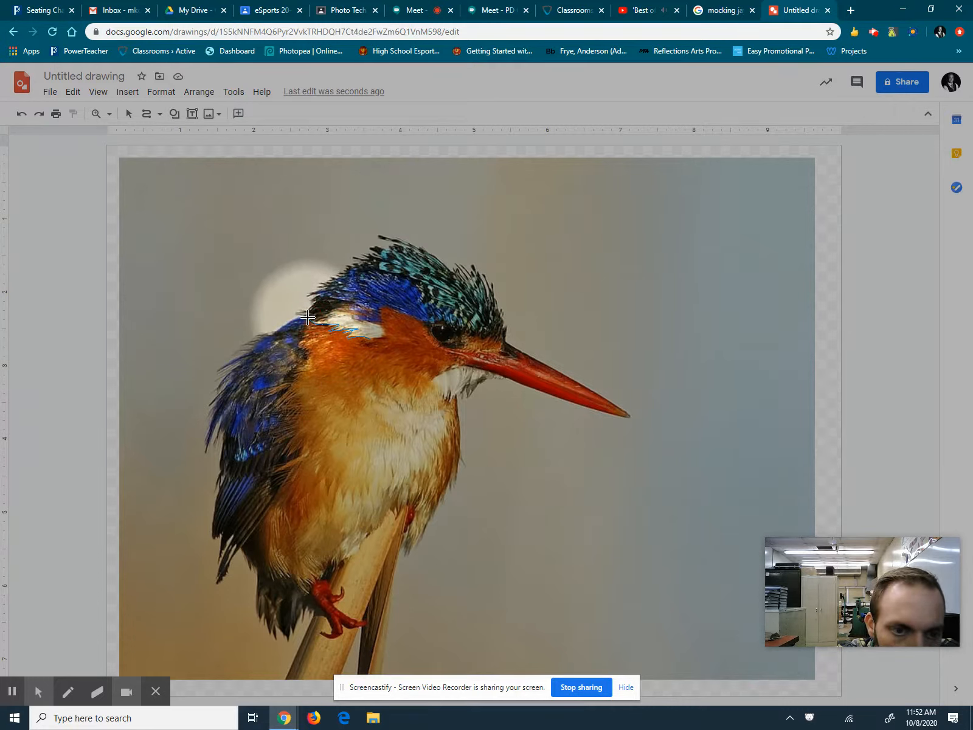
click(326, 319)
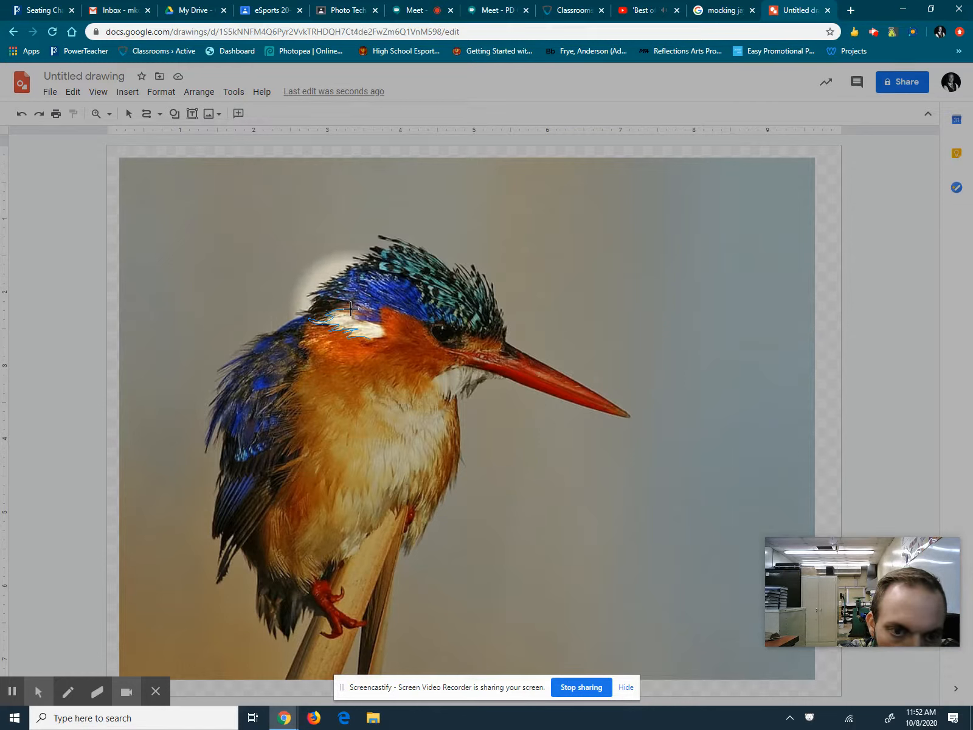
double_click(370, 339)
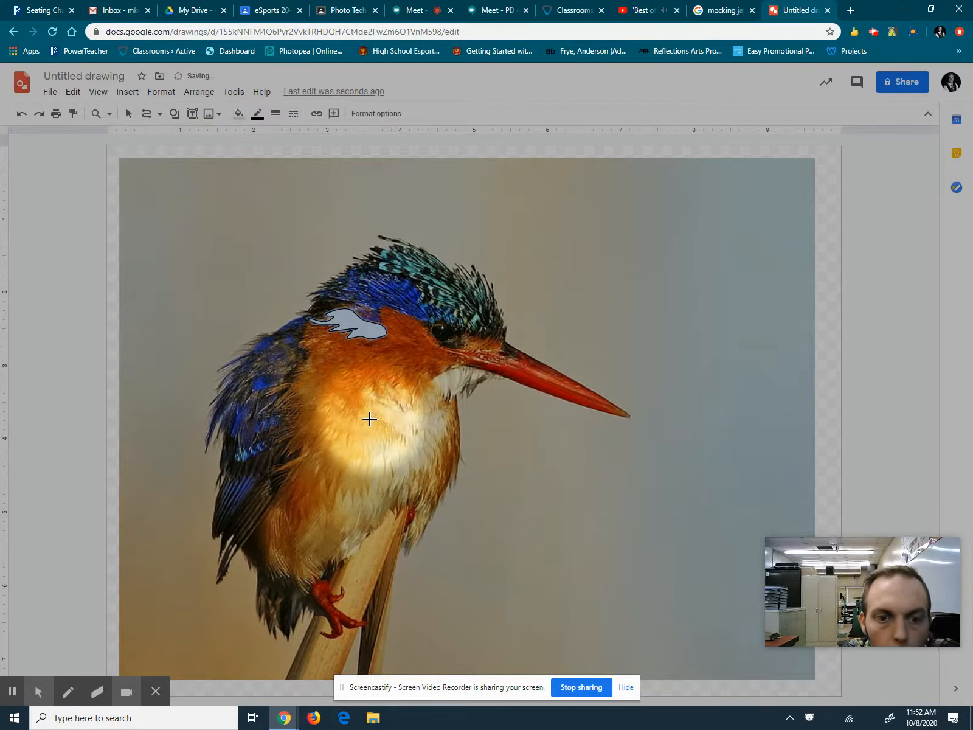
- Fill the neck patch shape with solid white and make its outline transparent
click(239, 116)
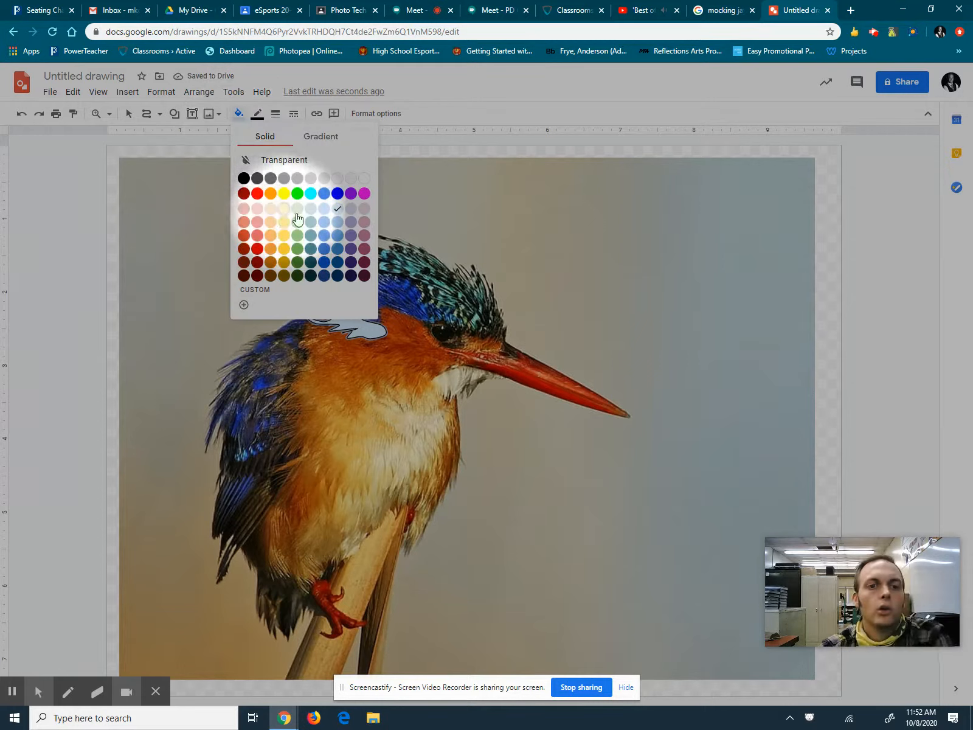
click(362, 177)
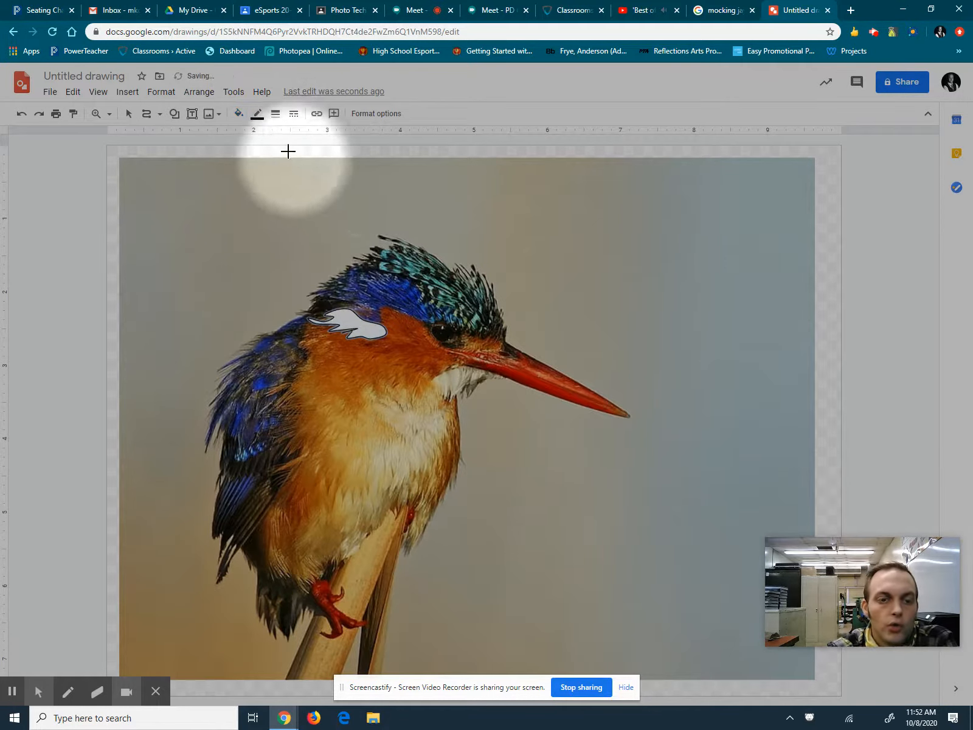
click(257, 114)
click(331, 138)
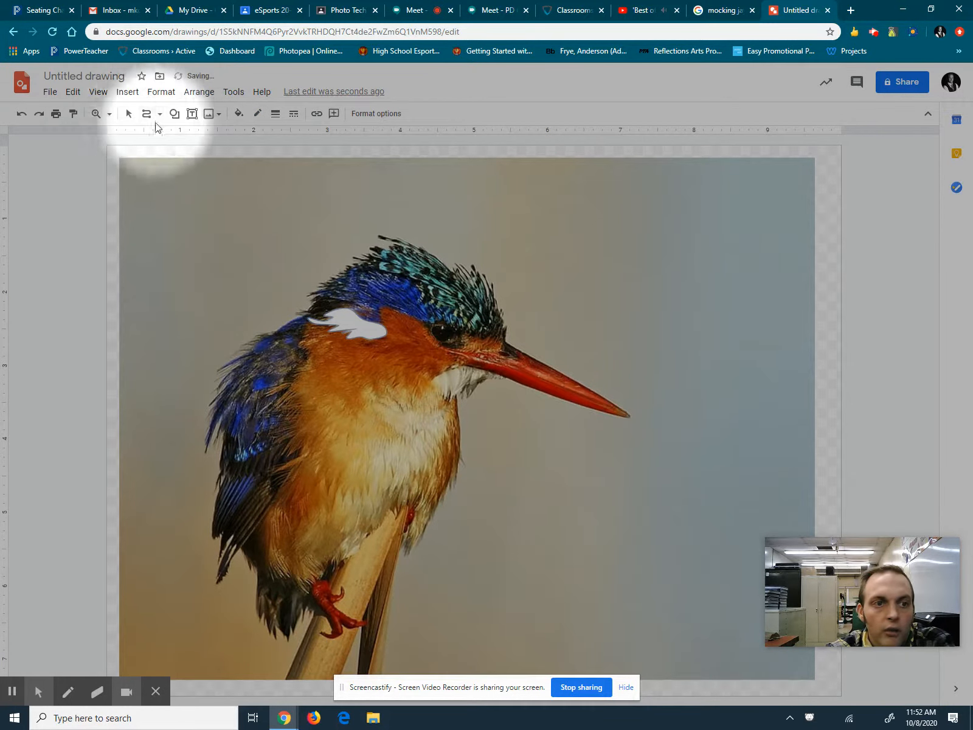
- Send the white neck patch shape backward one level, behind the bird photo
click(129, 114)
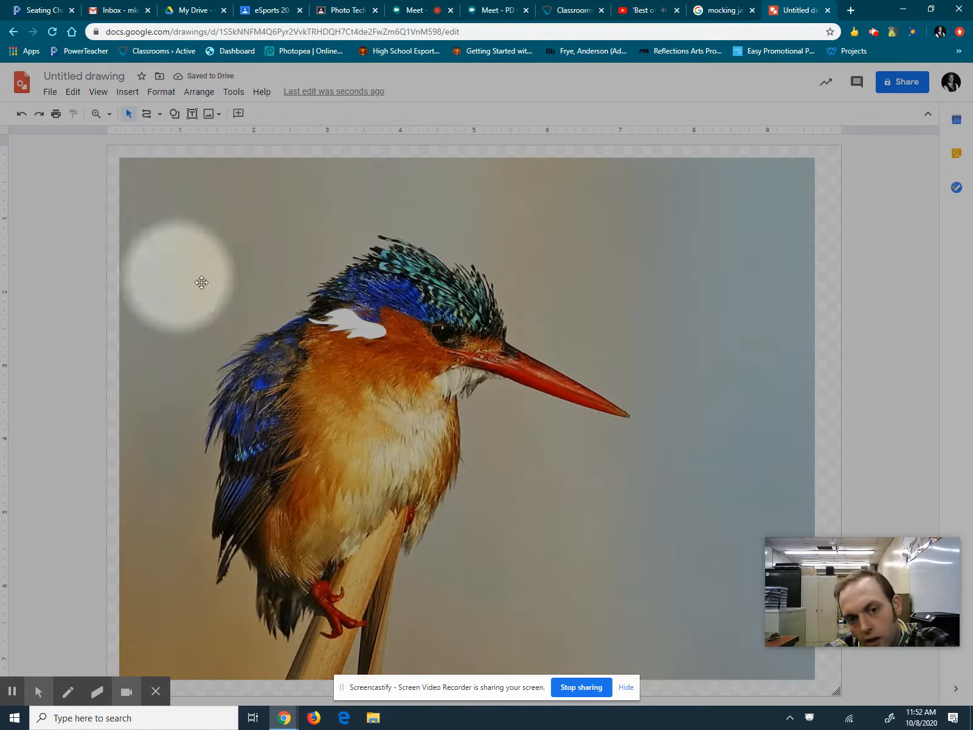
click(342, 318)
right_click(341, 322)
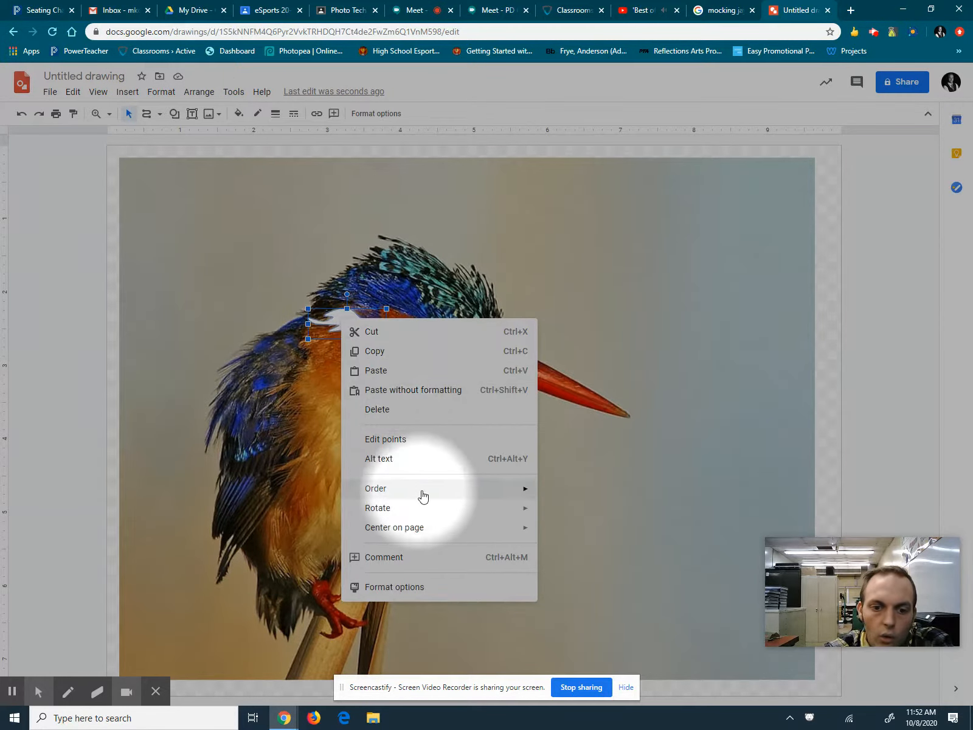
mouse_move(426, 489)
click(581, 532)
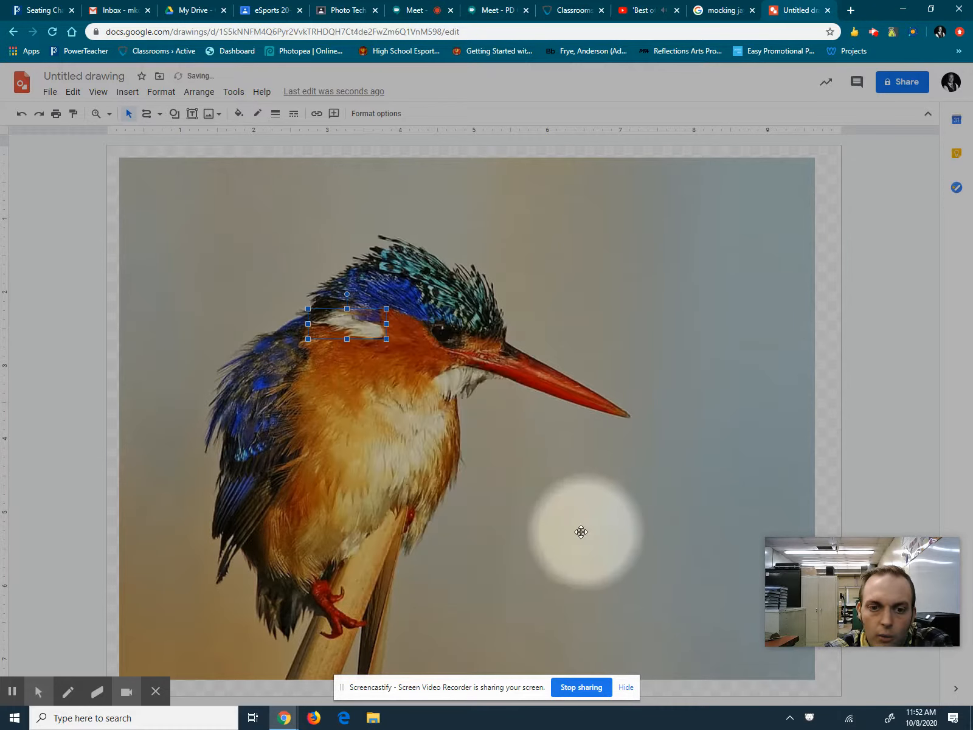
click(146, 114)
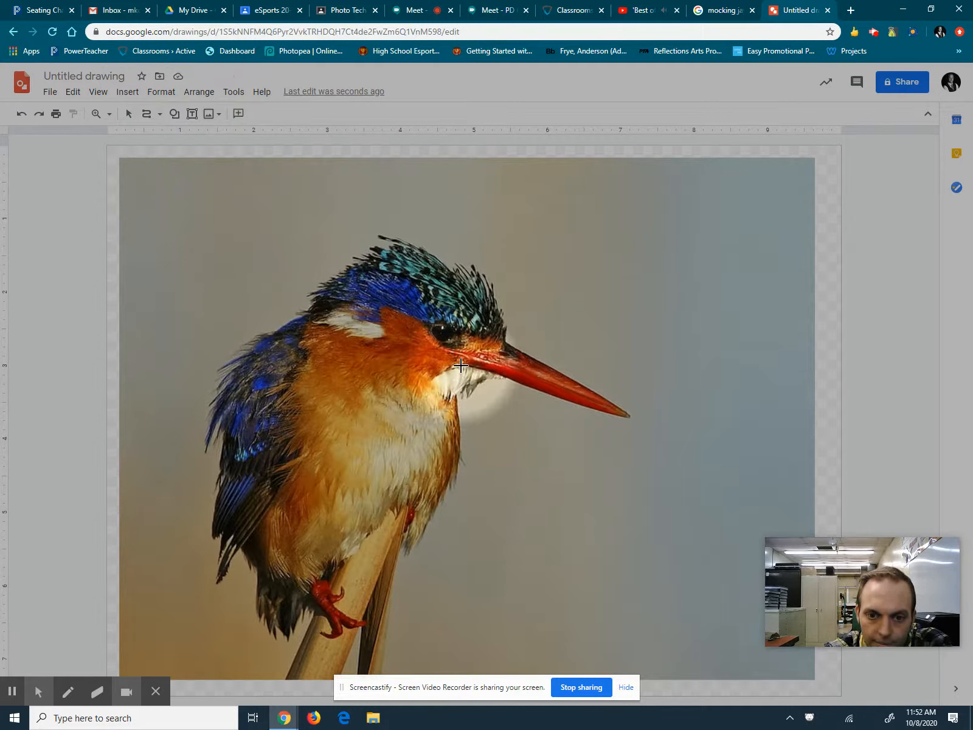
drag(460, 365, 434, 375)
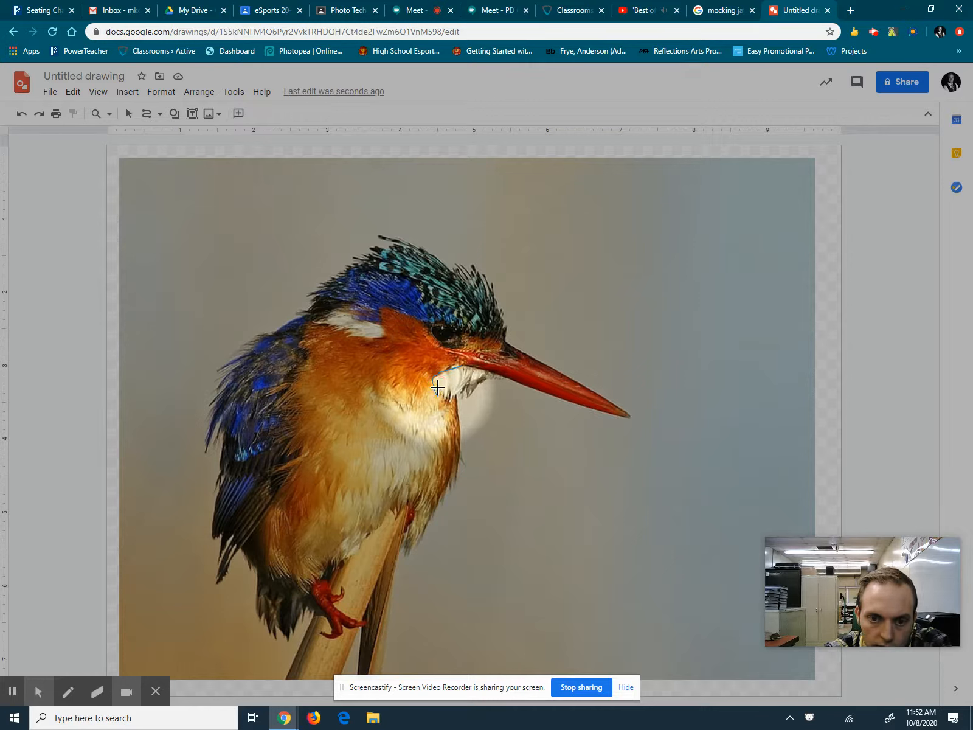
click(439, 384)
click(440, 401)
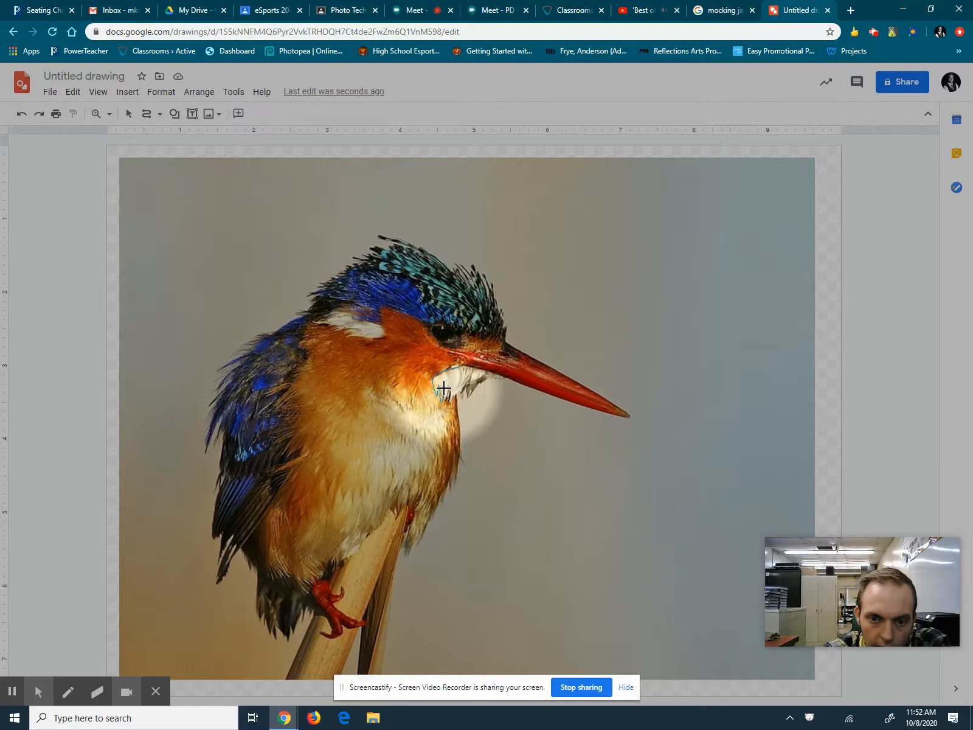
click(444, 391)
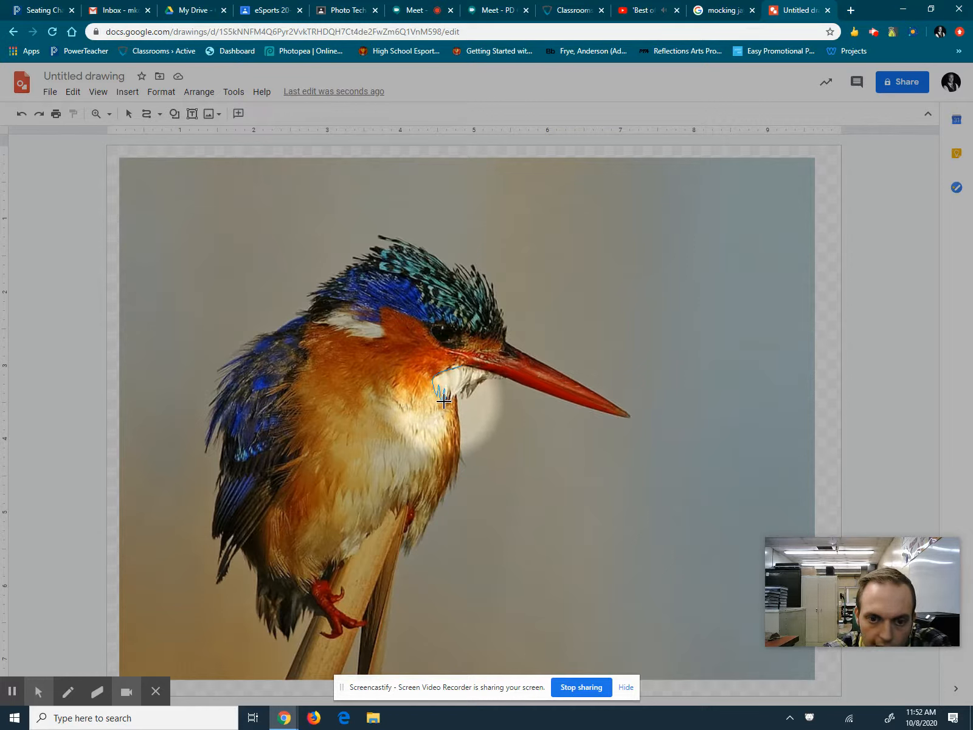
click(445, 402)
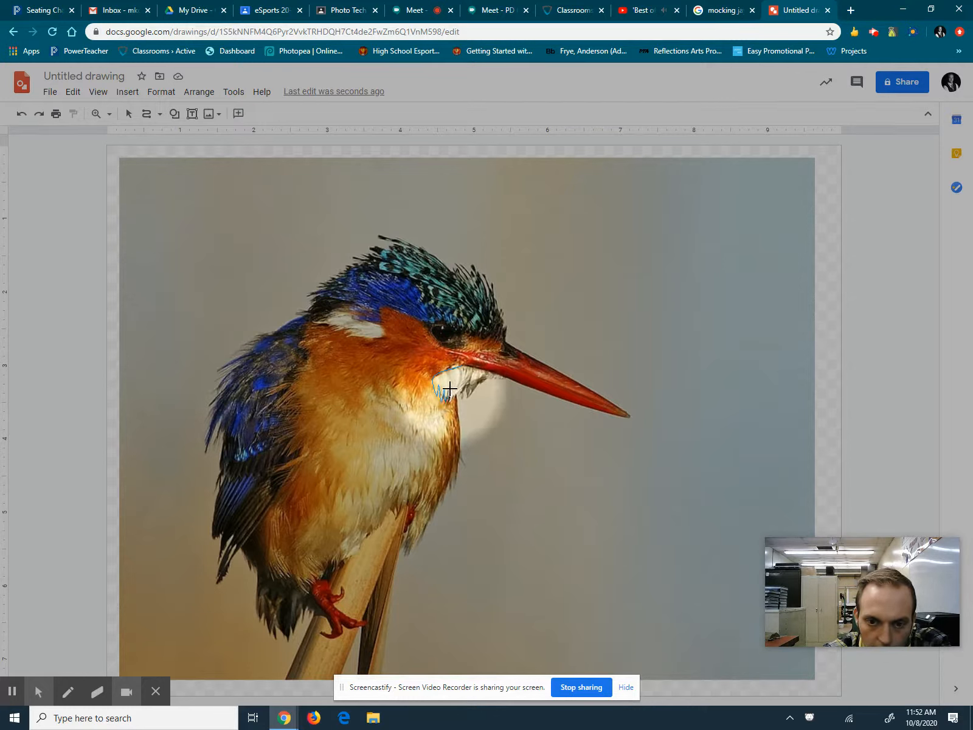
click(450, 392)
click(452, 402)
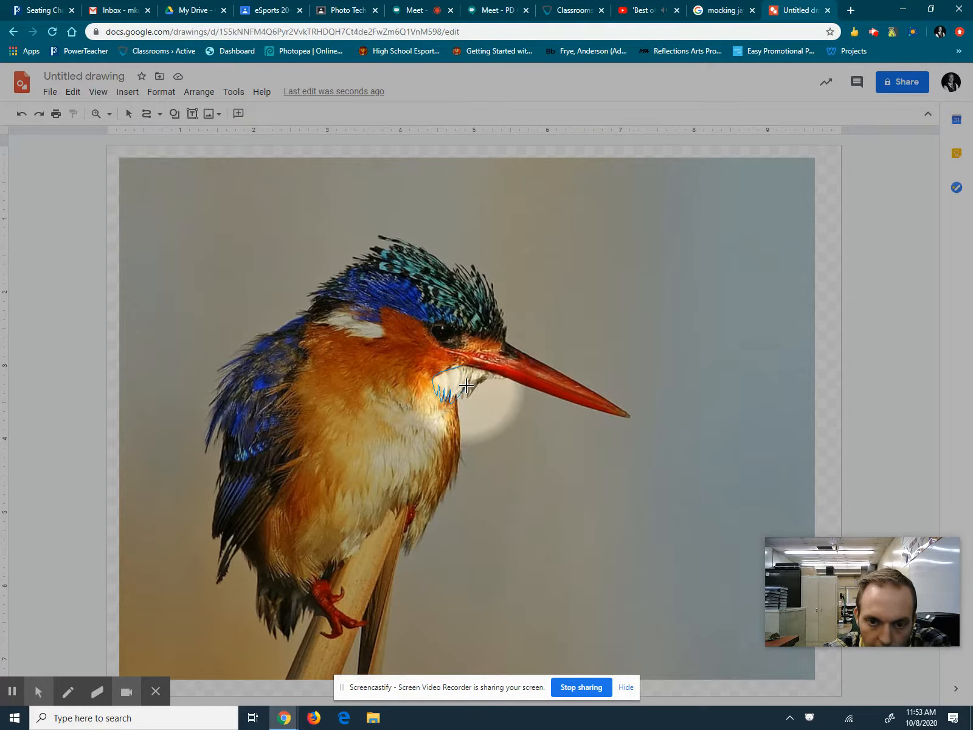
click(461, 398)
click(467, 386)
click(464, 397)
click(471, 385)
click(467, 397)
click(477, 385)
click(485, 381)
click(499, 380)
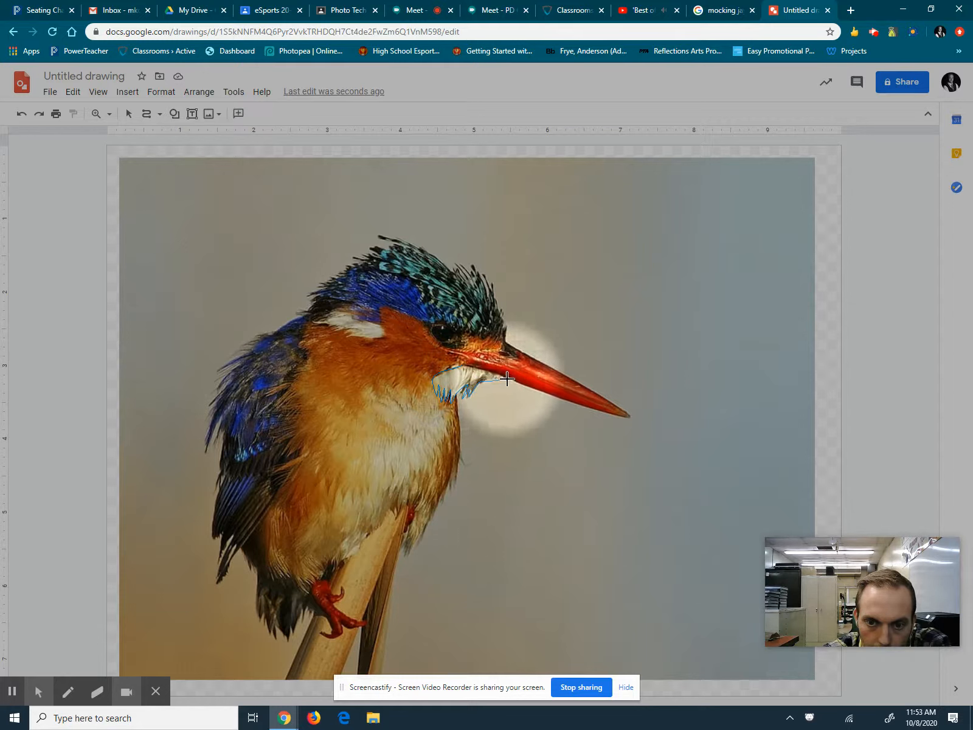
click(507, 380)
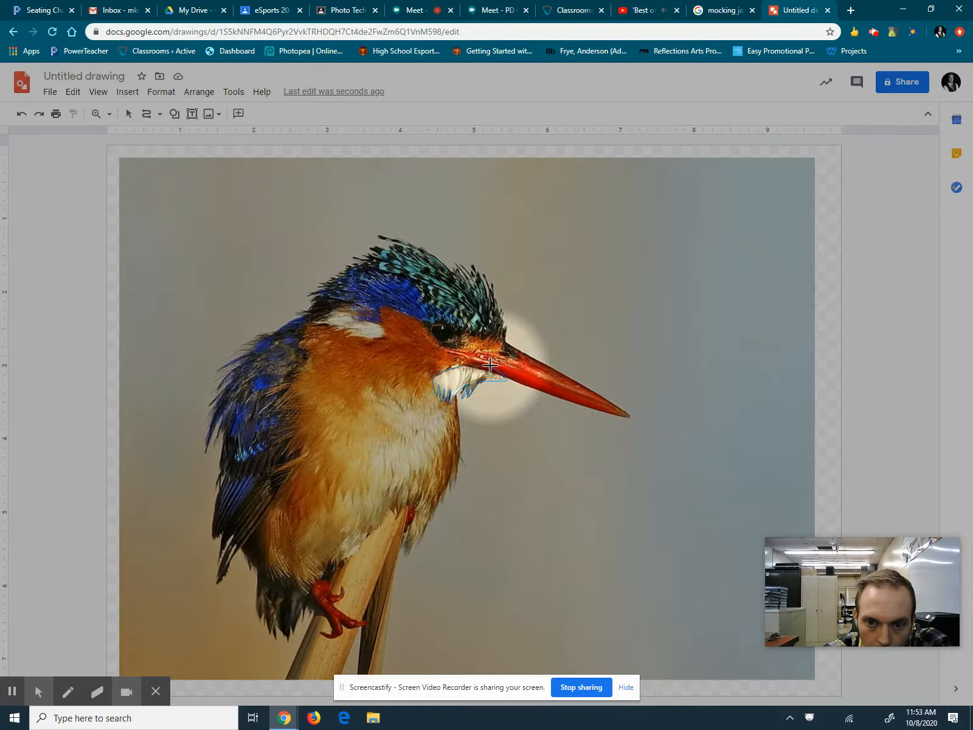
click(521, 382)
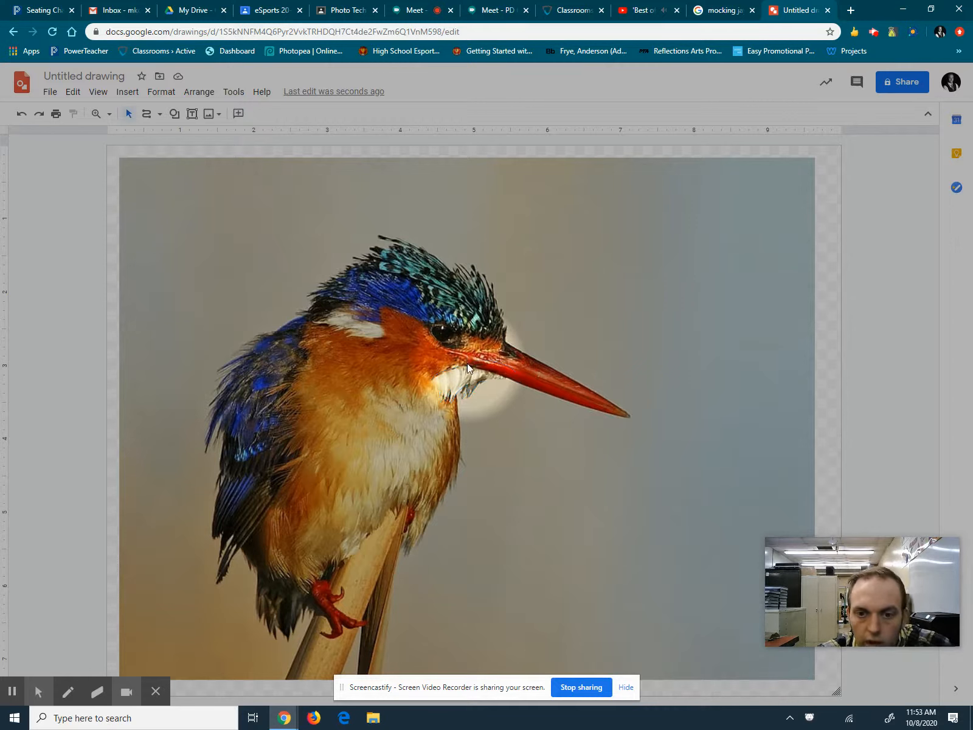
- Trace the white throat patch beneath the beak with the Curve tool, including its jagged lower feather tips, as a closed shape
click(147, 114)
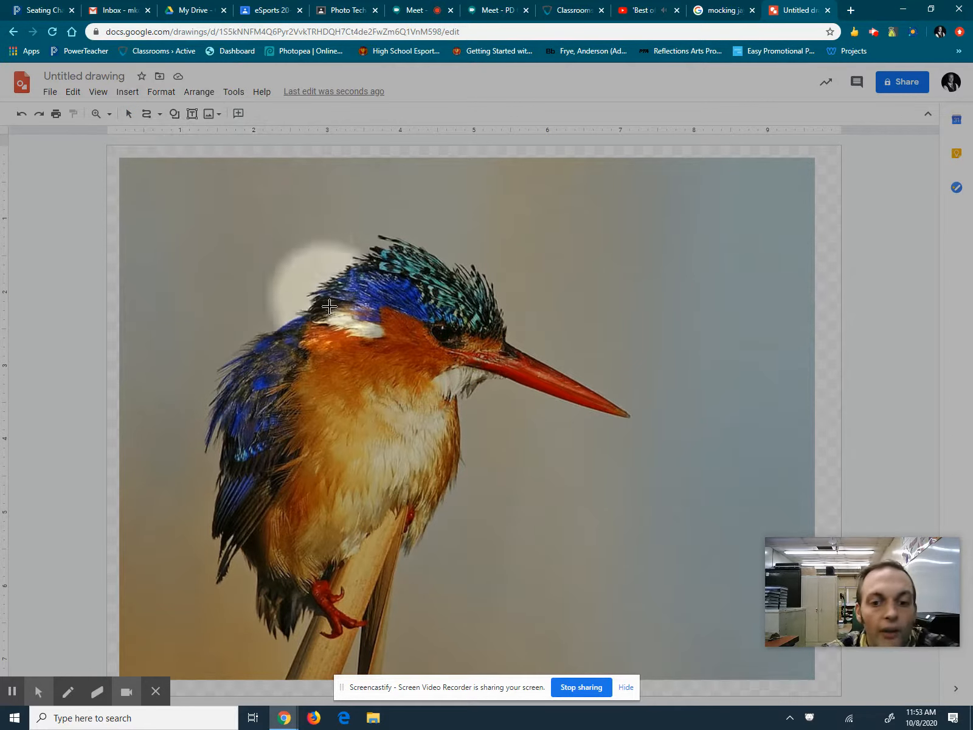
click(436, 374)
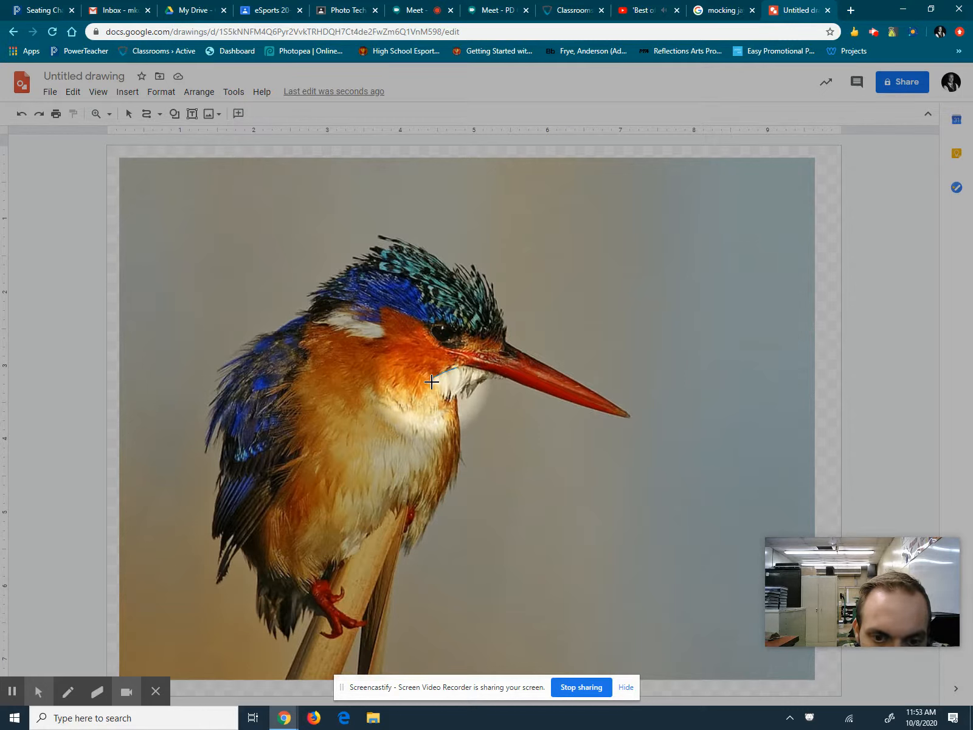
click(432, 382)
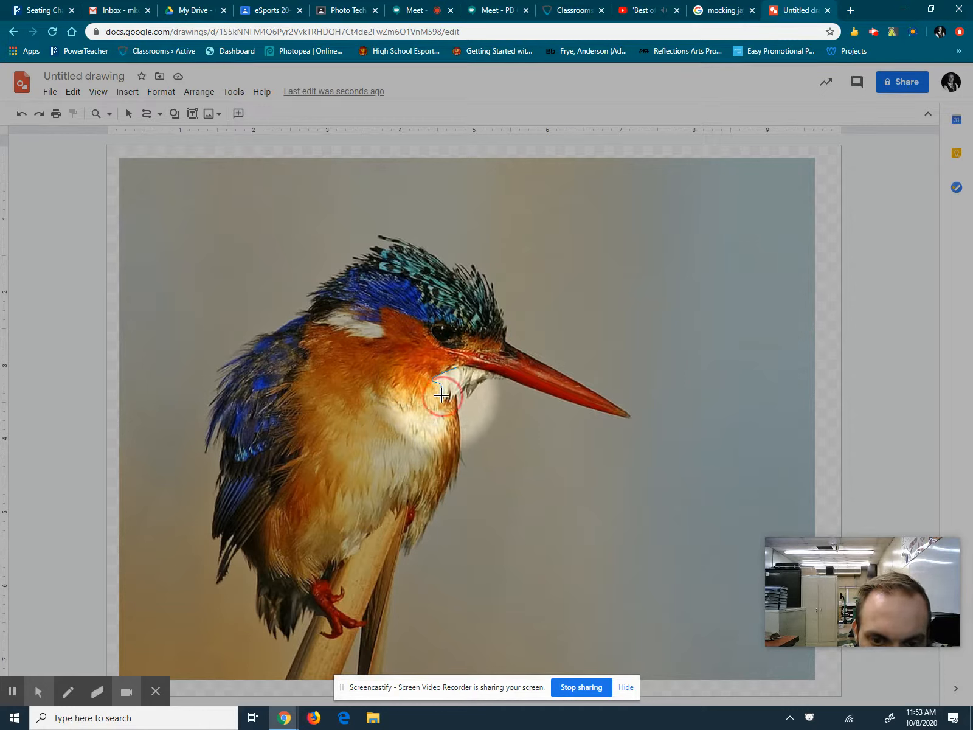
click(446, 390)
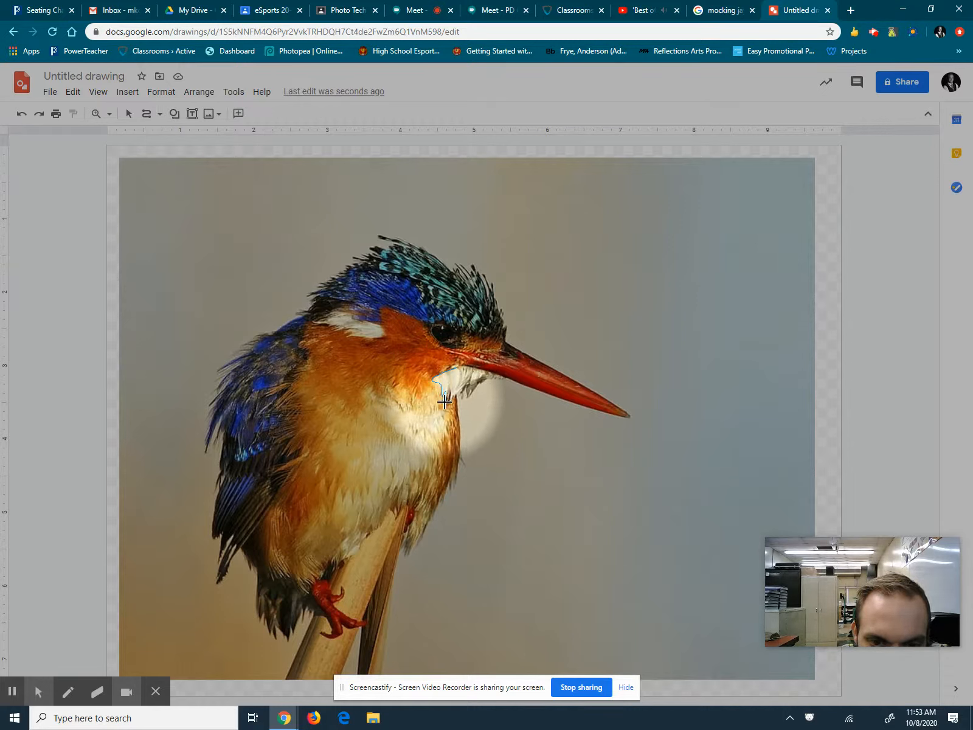
click(447, 402)
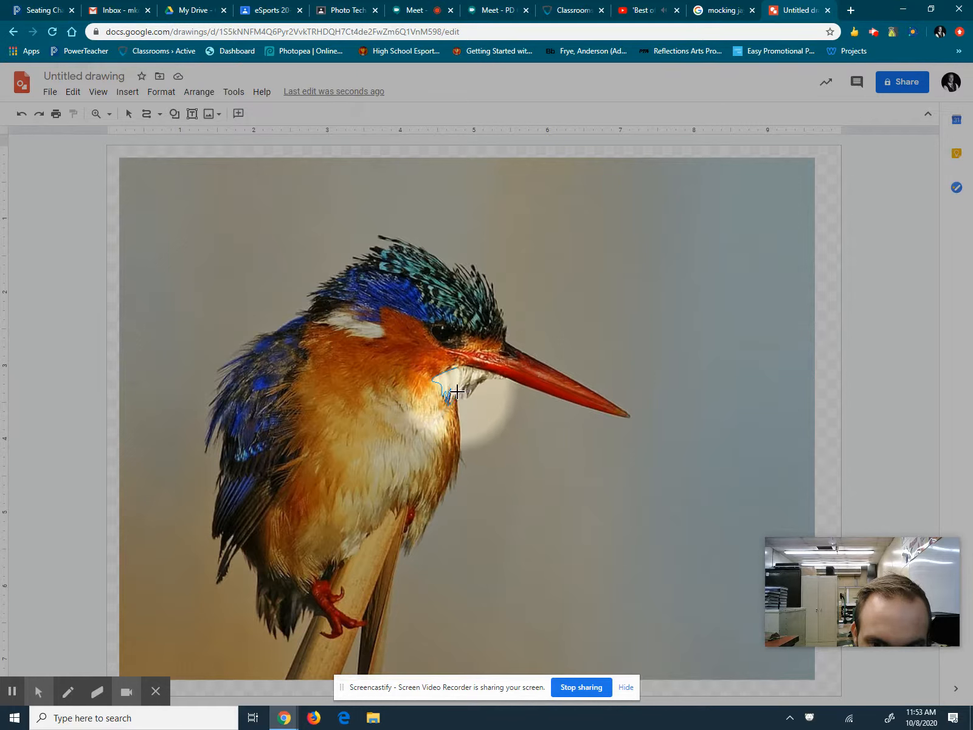
click(455, 393)
click(465, 387)
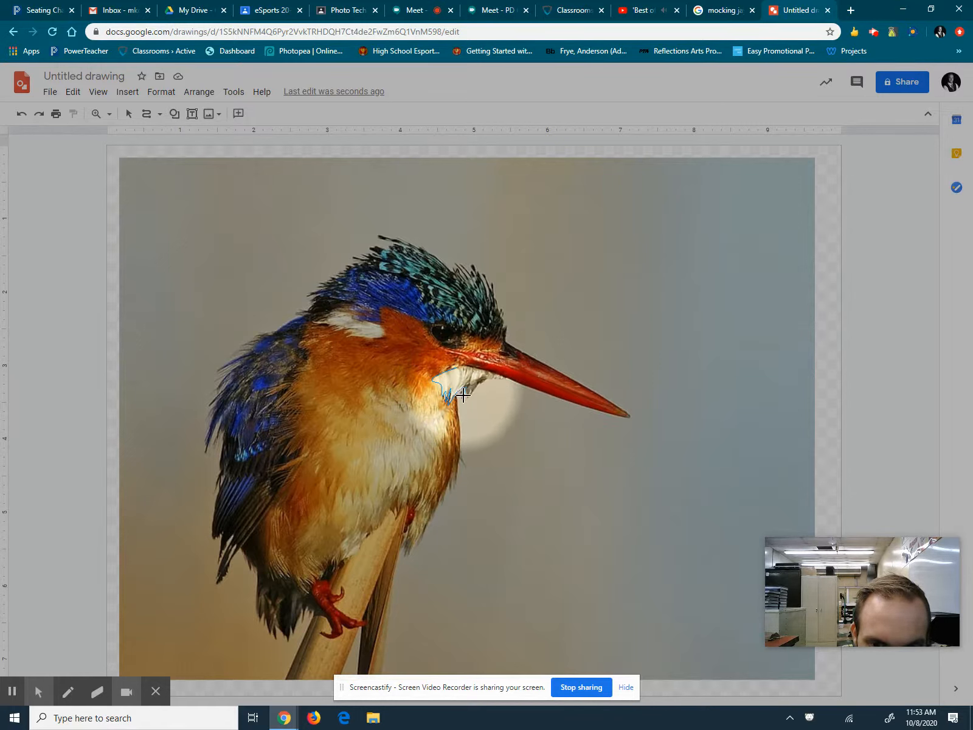
click(464, 399)
click(468, 398)
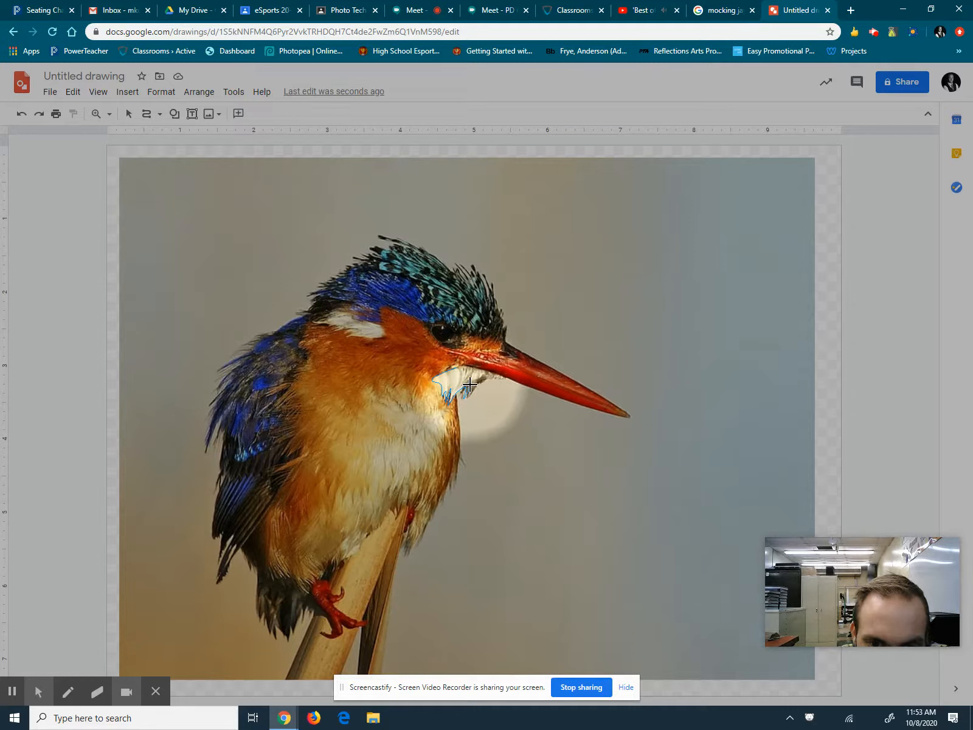
click(469, 387)
click(468, 398)
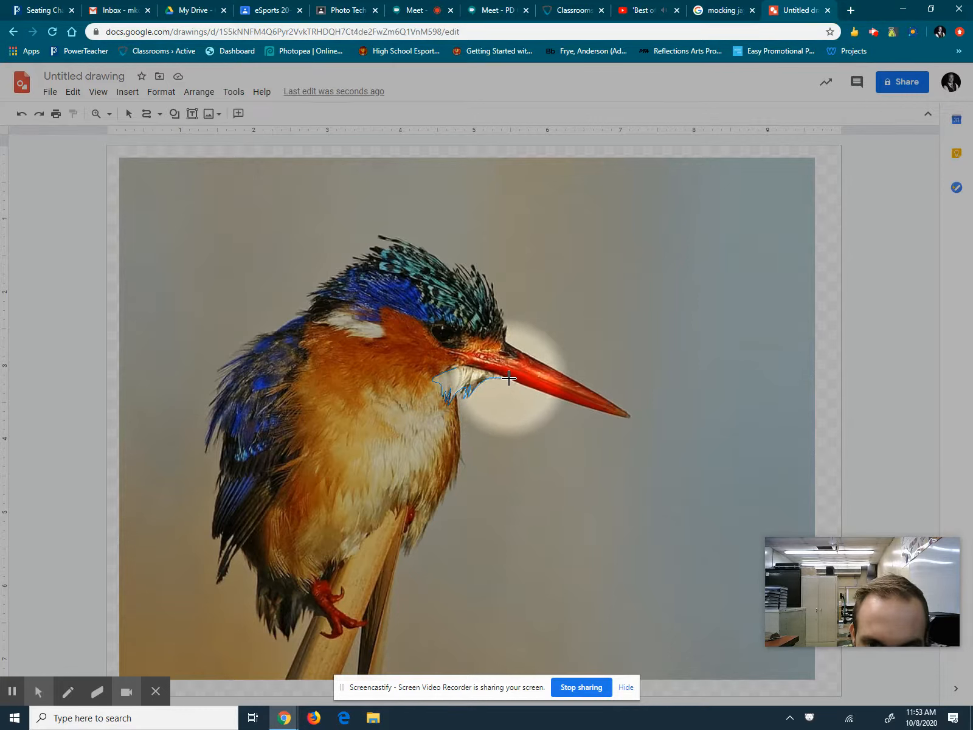
click(509, 378)
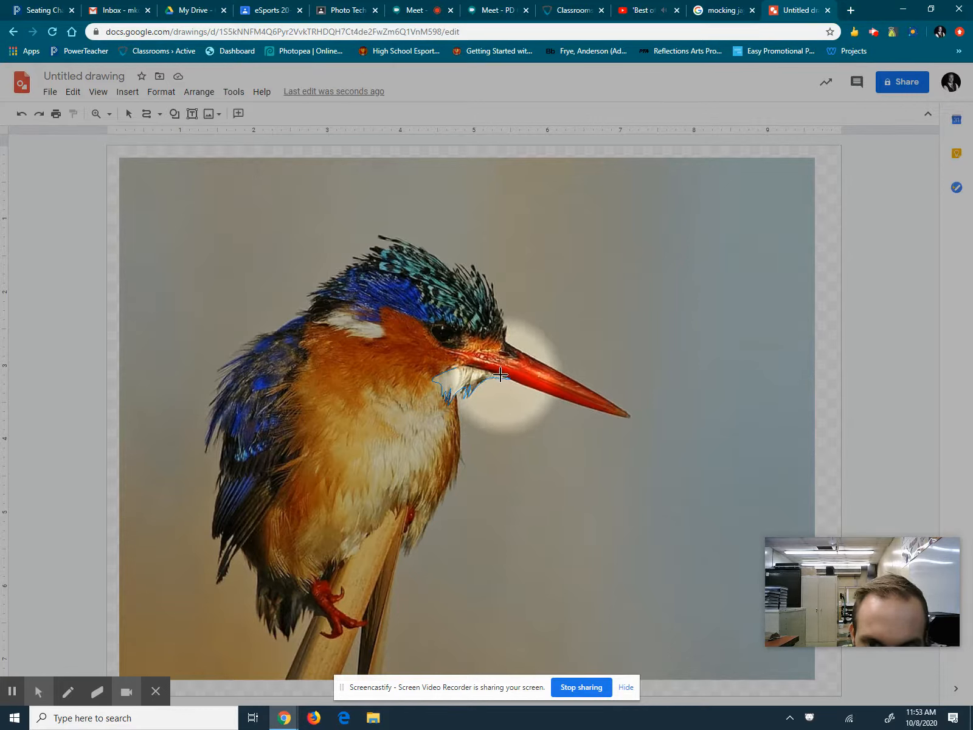
click(456, 366)
- Fill the throat patch shape with solid white and make its outline transparent
click(239, 113)
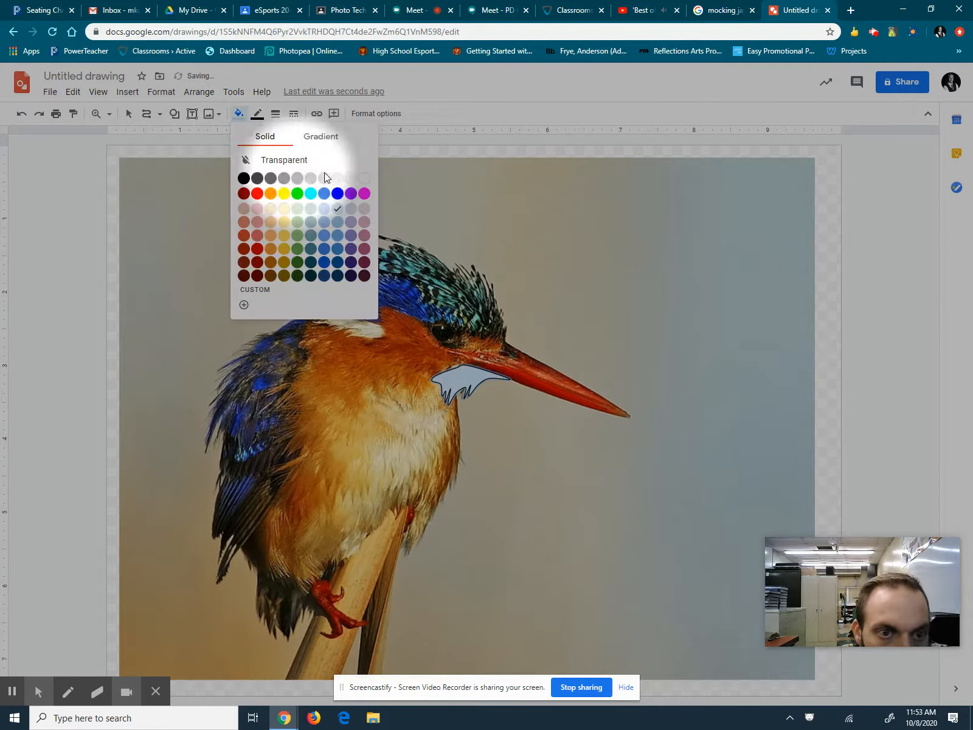
click(364, 178)
click(258, 113)
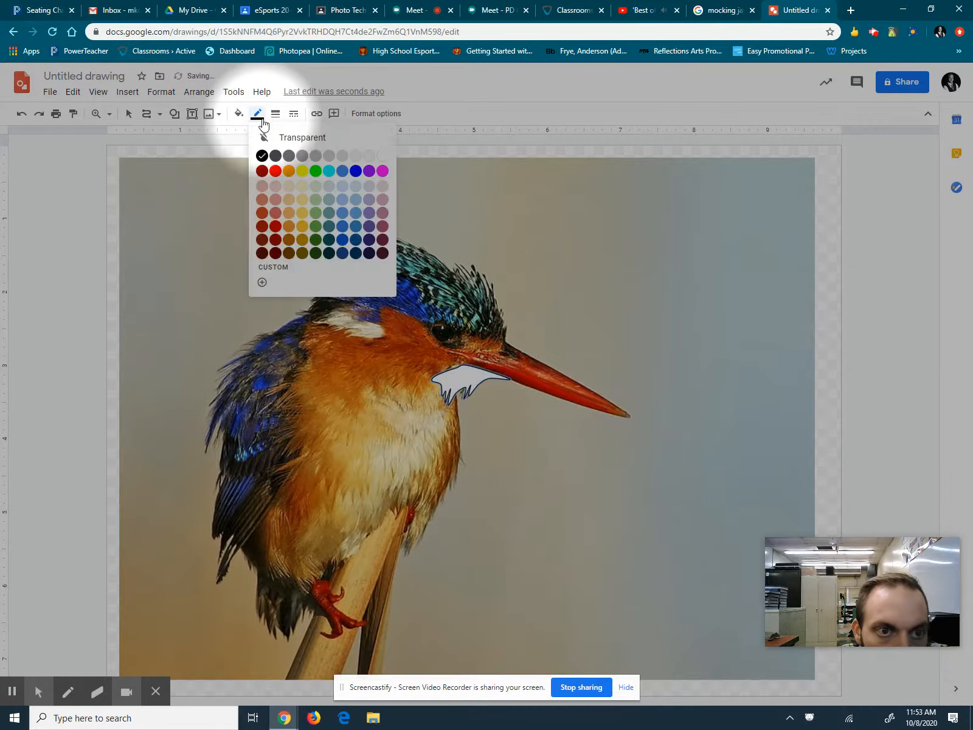
click(312, 139)
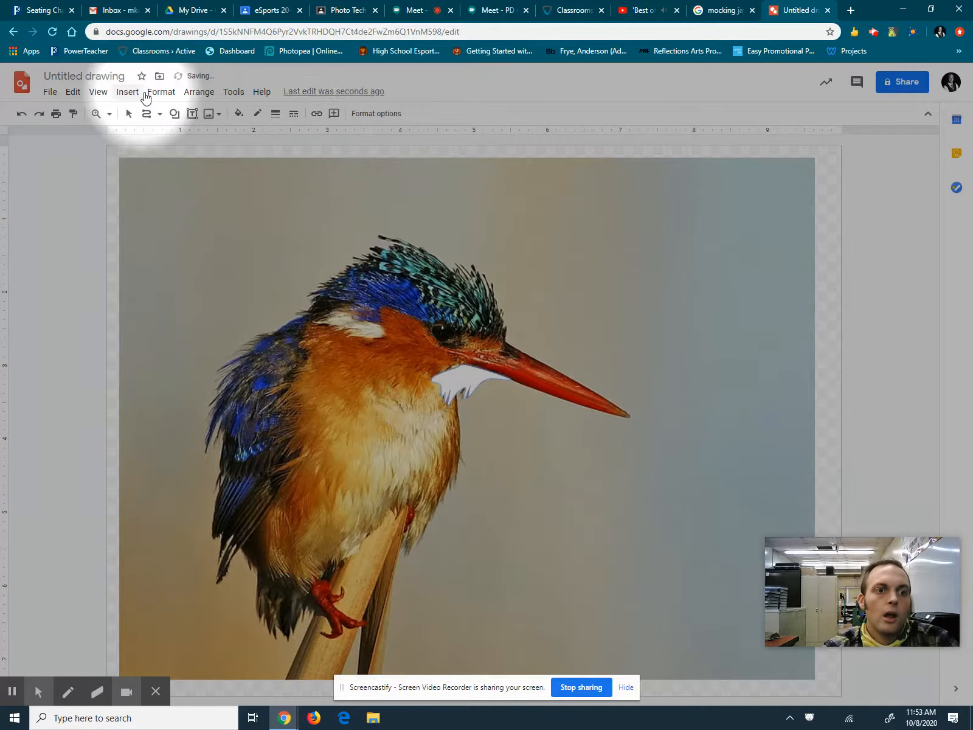
- Send the white throat patch shape backward one level, behind the bird photo
click(199, 93)
mouse_move(261, 115)
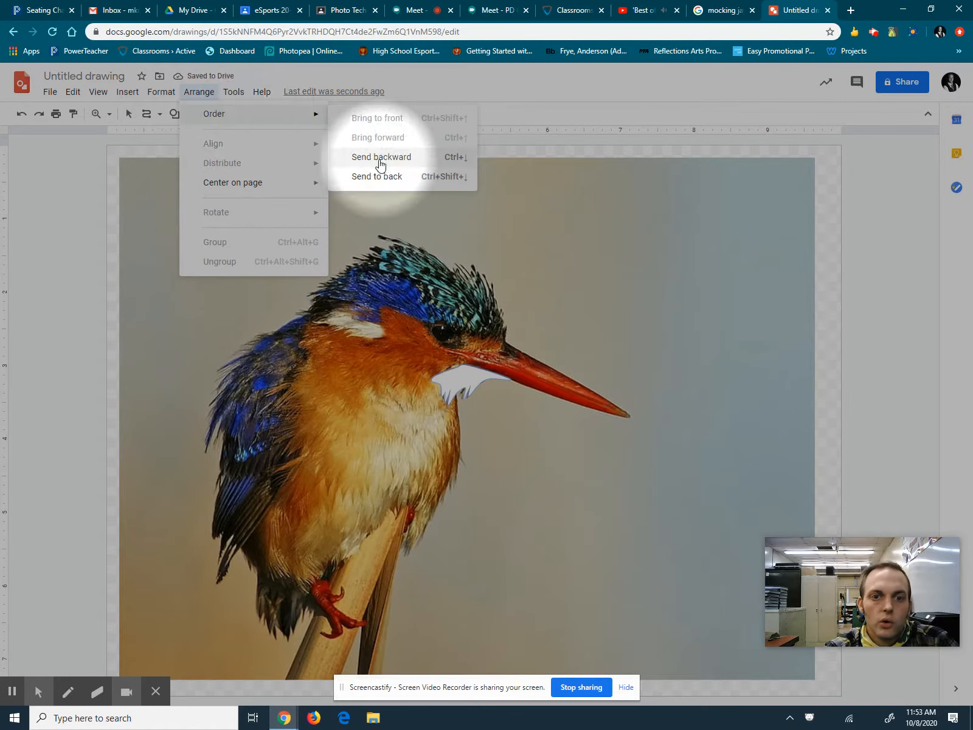
click(384, 158)
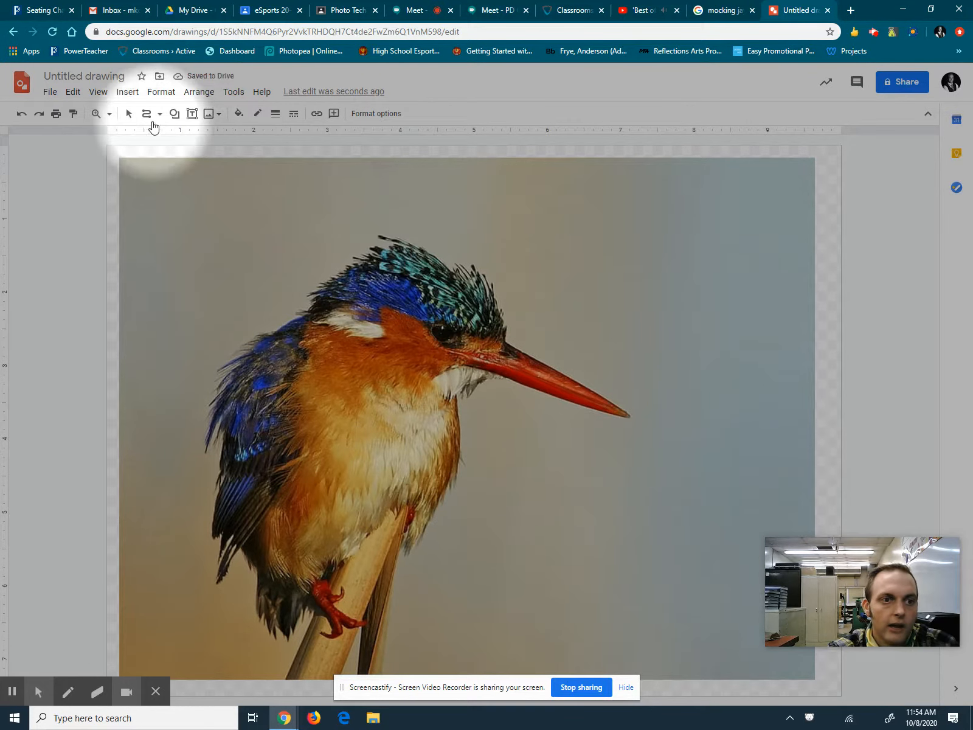
- Trace the white belly patch with the Curve tool, following the jagged feather tips from below the throat down to the branch and back up
click(128, 114)
click(146, 114)
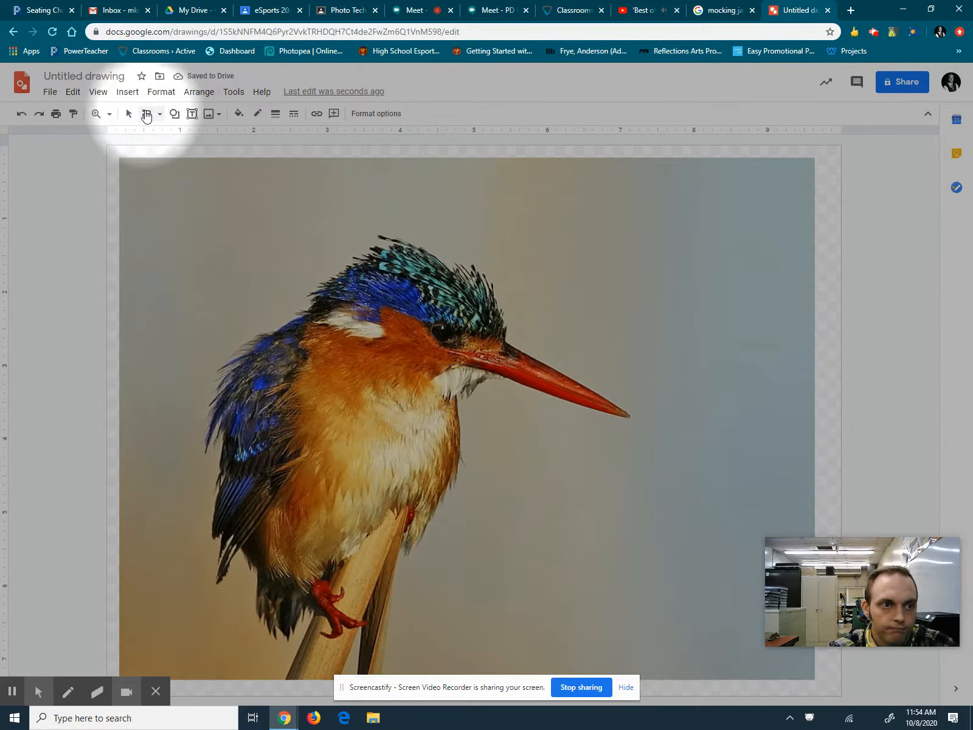
drag(424, 473, 383, 439)
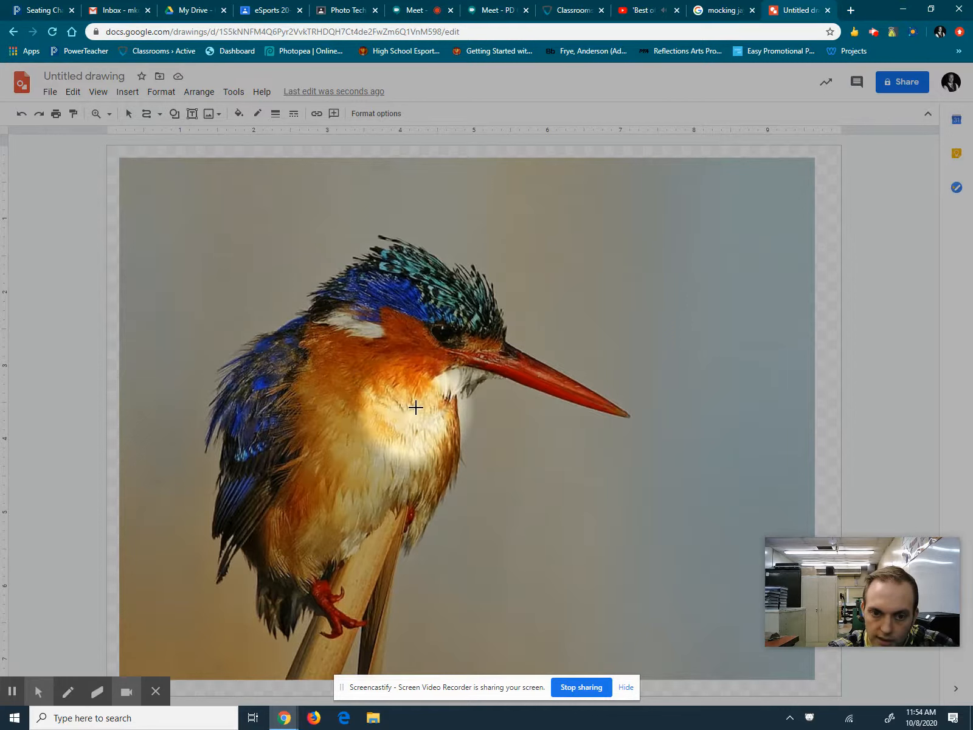
click(454, 408)
click(447, 420)
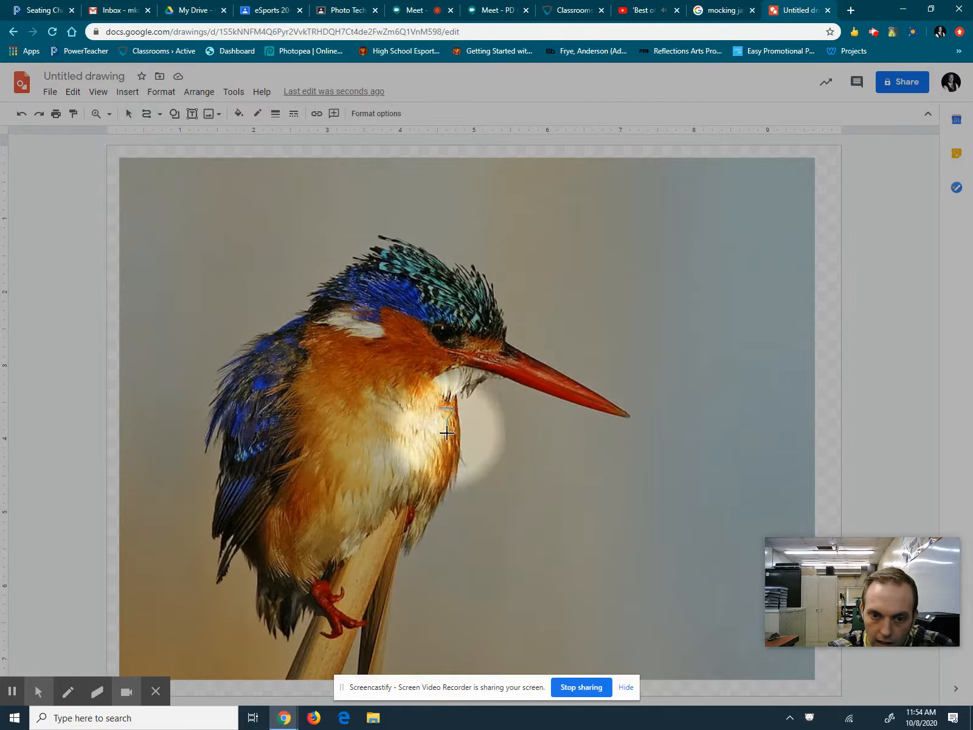
click(449, 438)
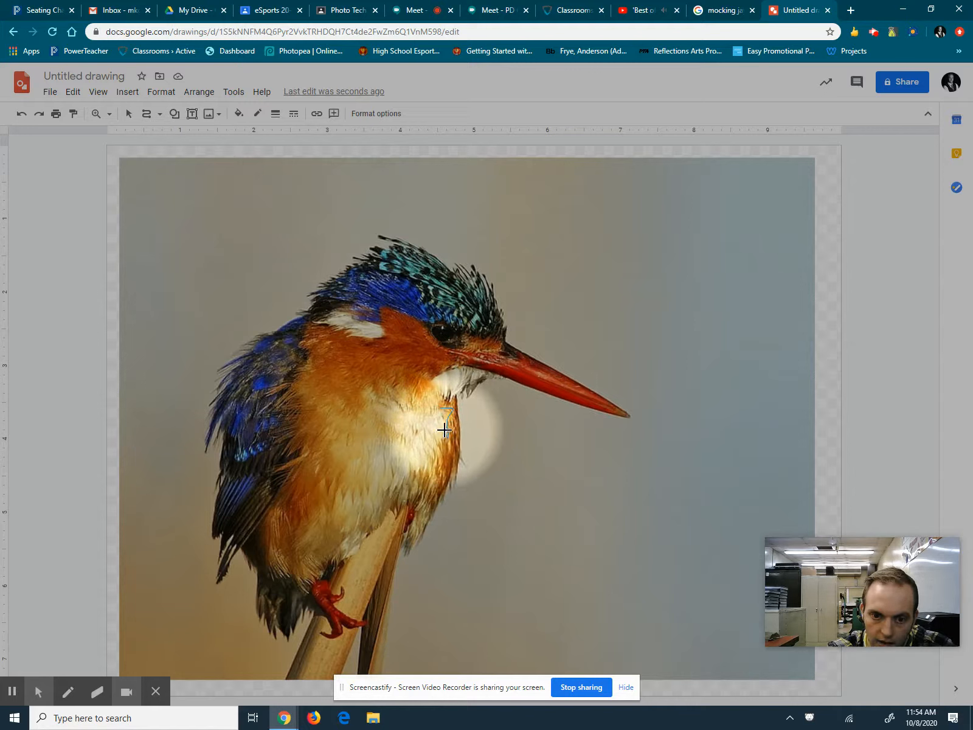
click(444, 428)
click(443, 442)
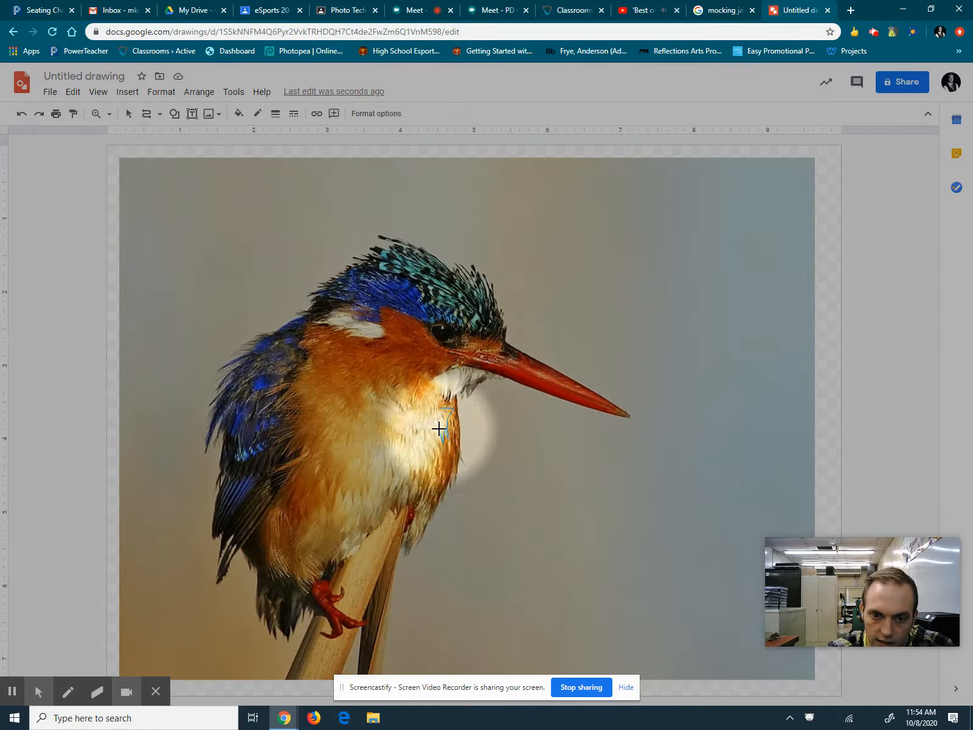
click(439, 429)
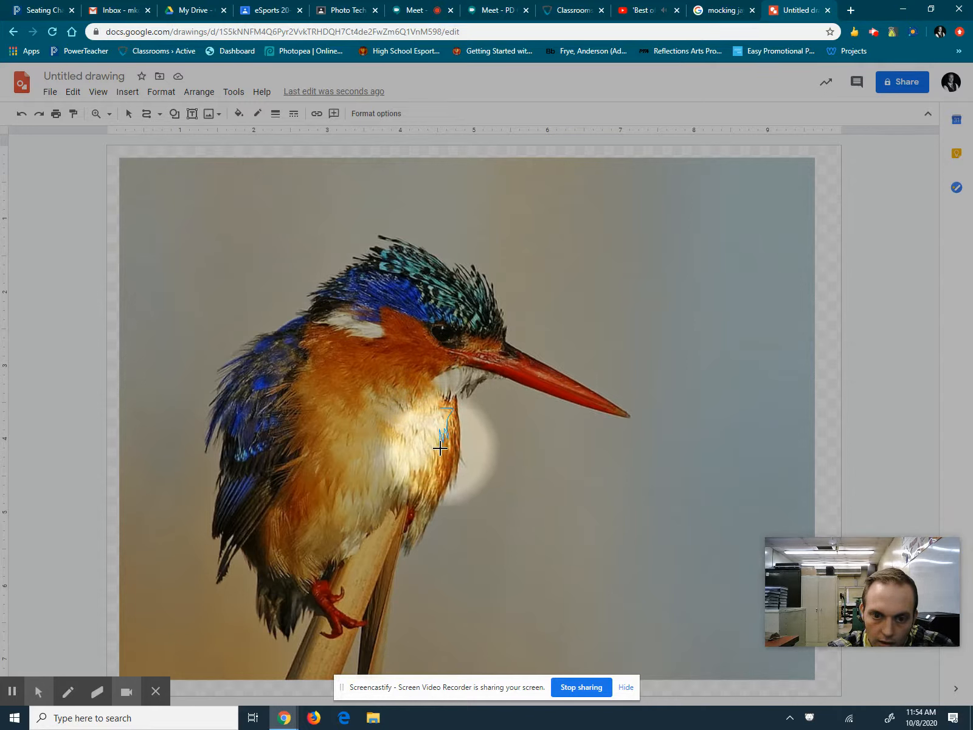
click(440, 449)
click(431, 433)
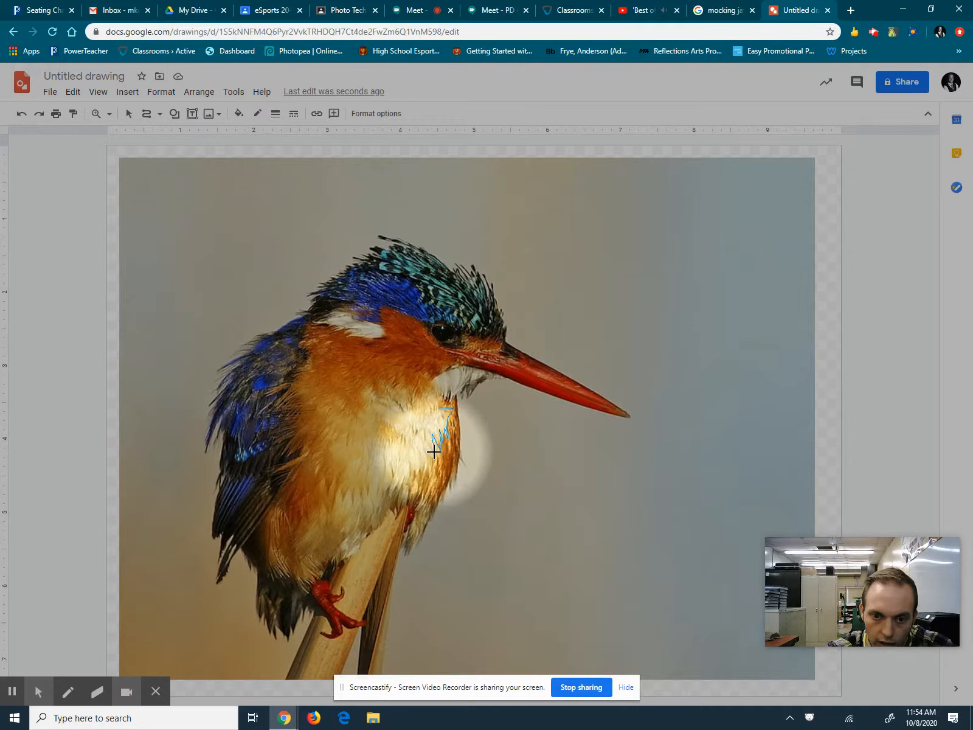
click(432, 450)
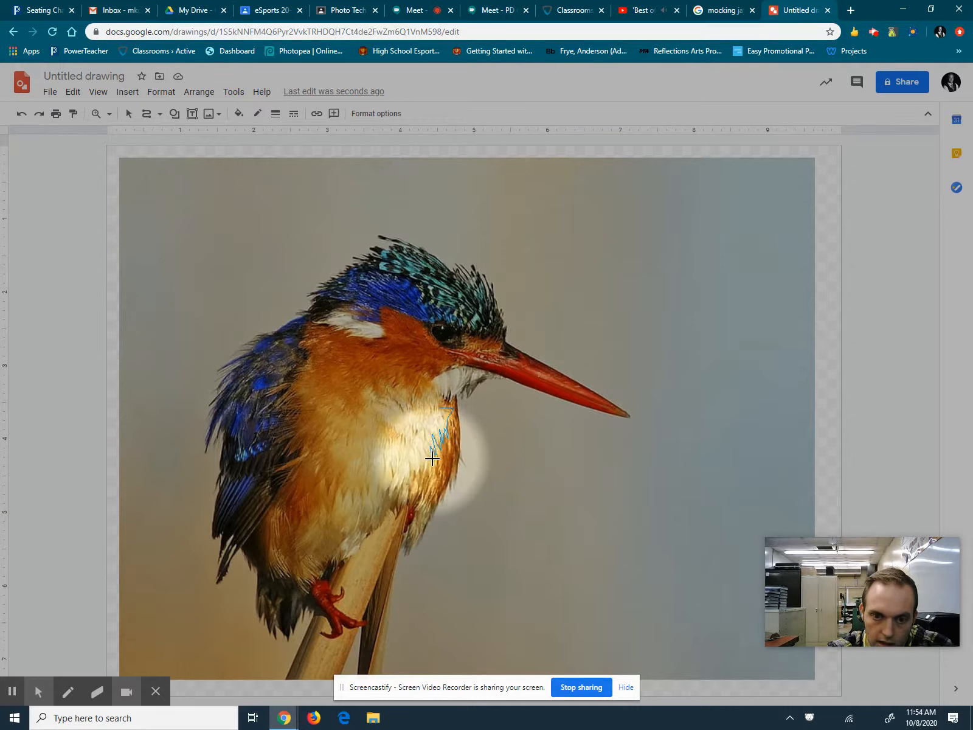
click(433, 462)
click(426, 445)
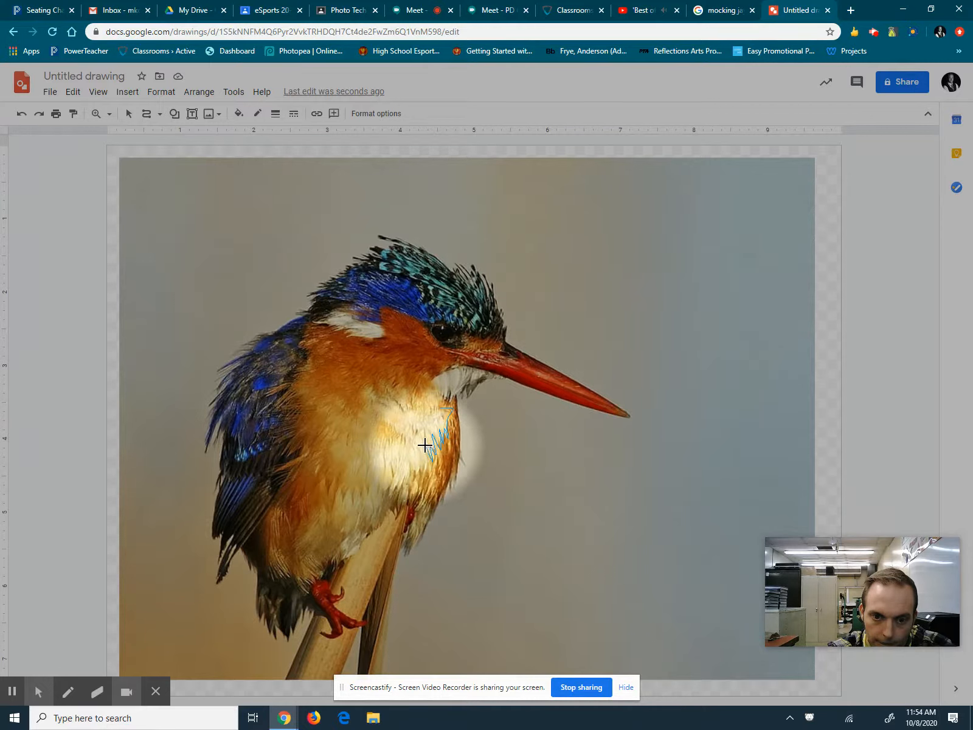
click(429, 470)
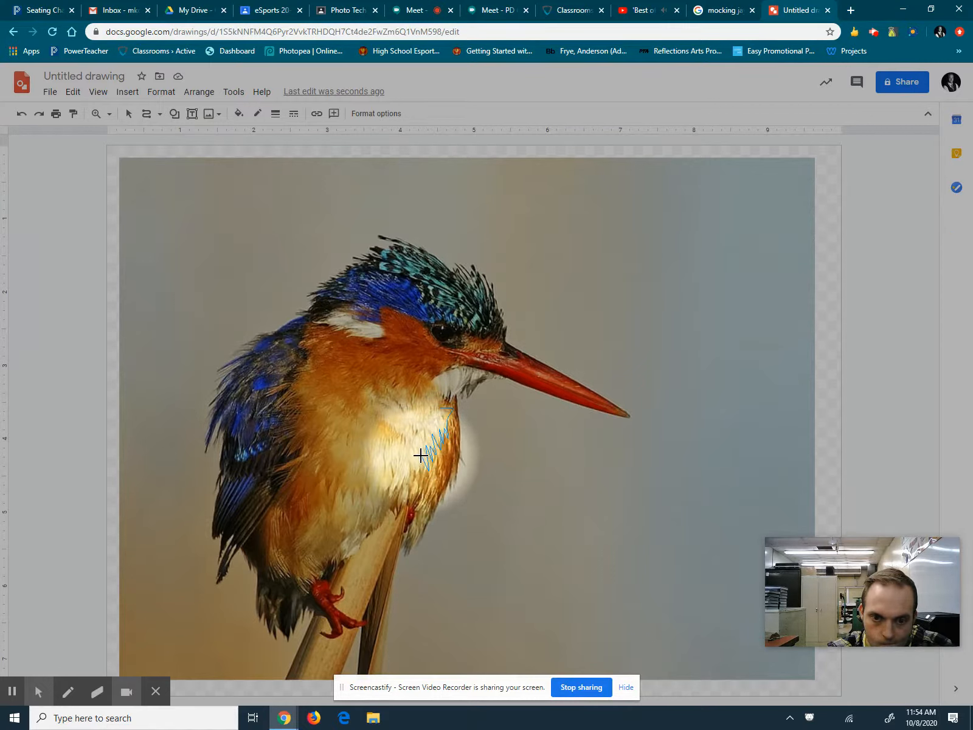
click(423, 456)
click(425, 472)
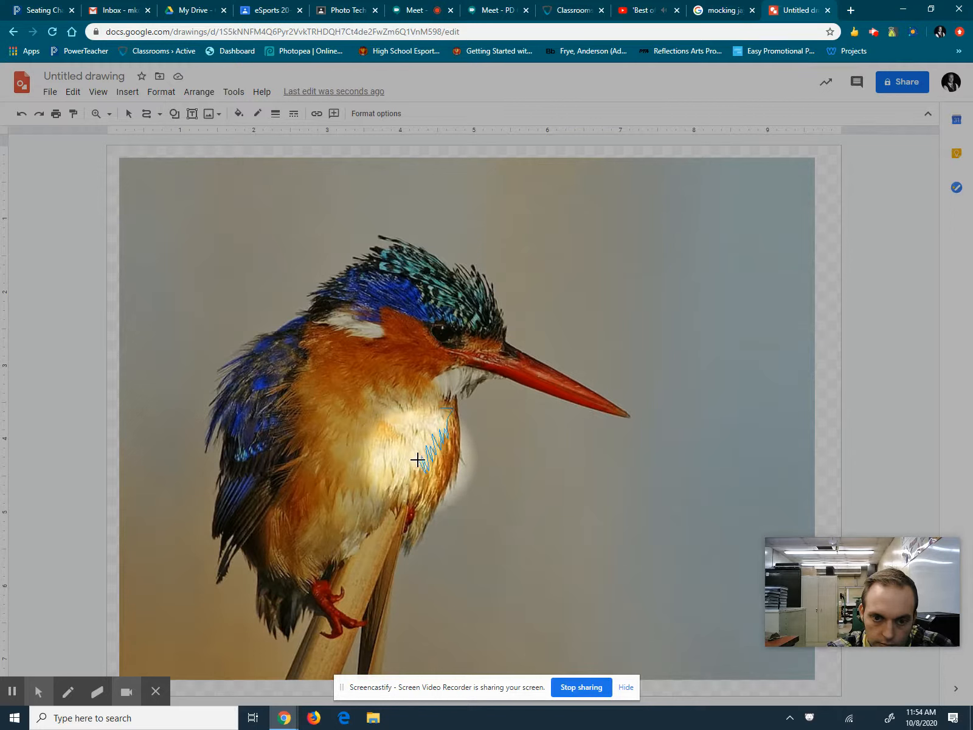
click(417, 458)
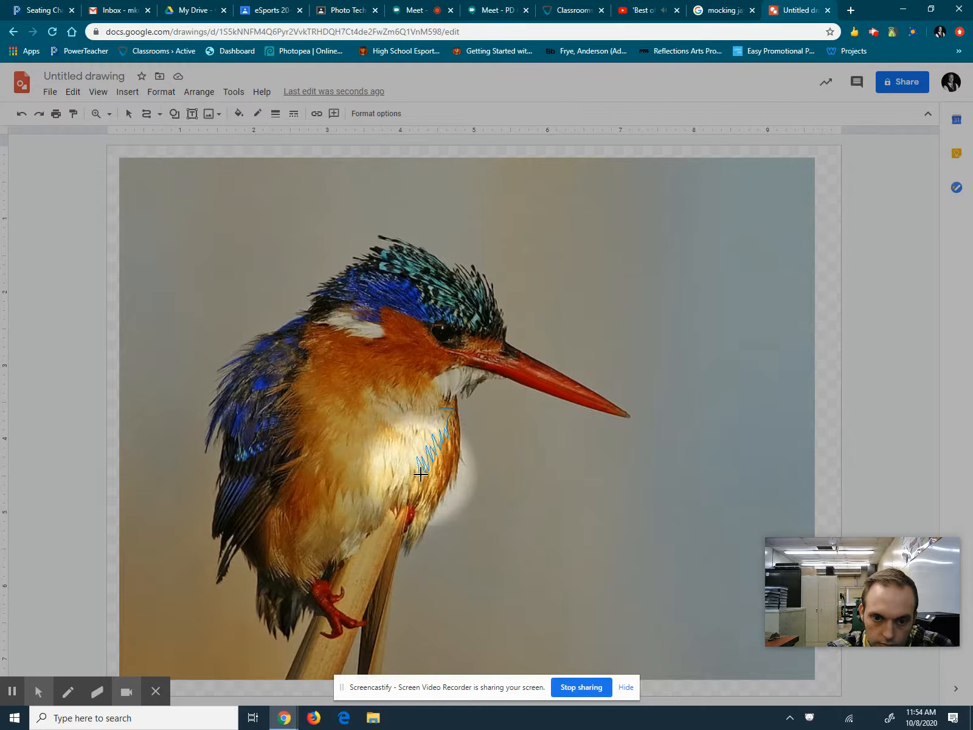
click(403, 503)
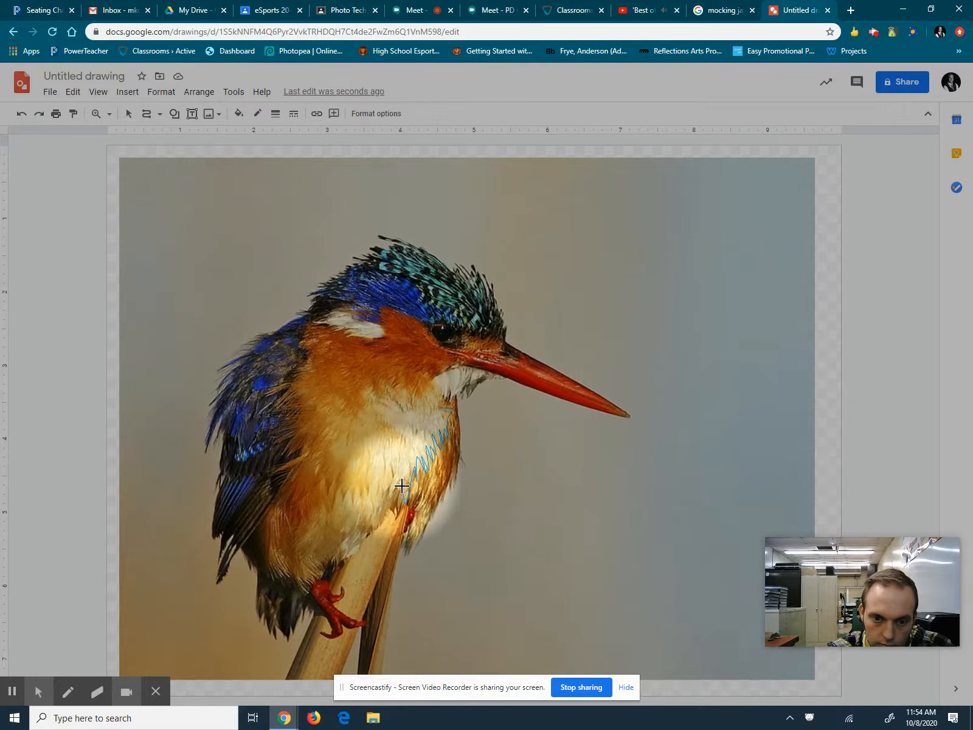
click(396, 486)
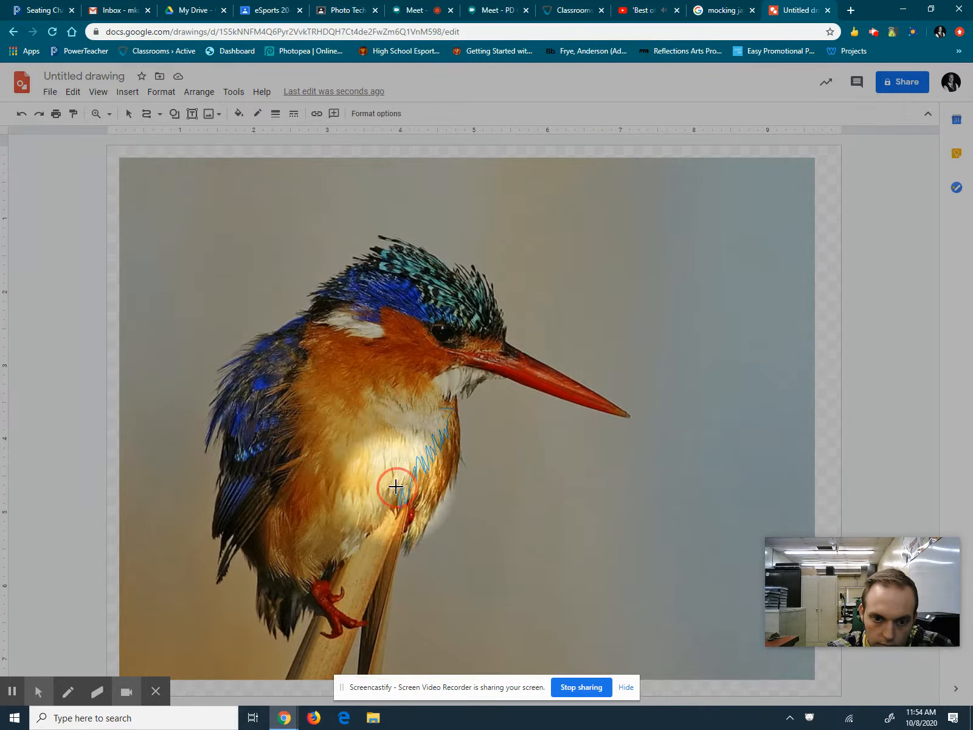
click(365, 529)
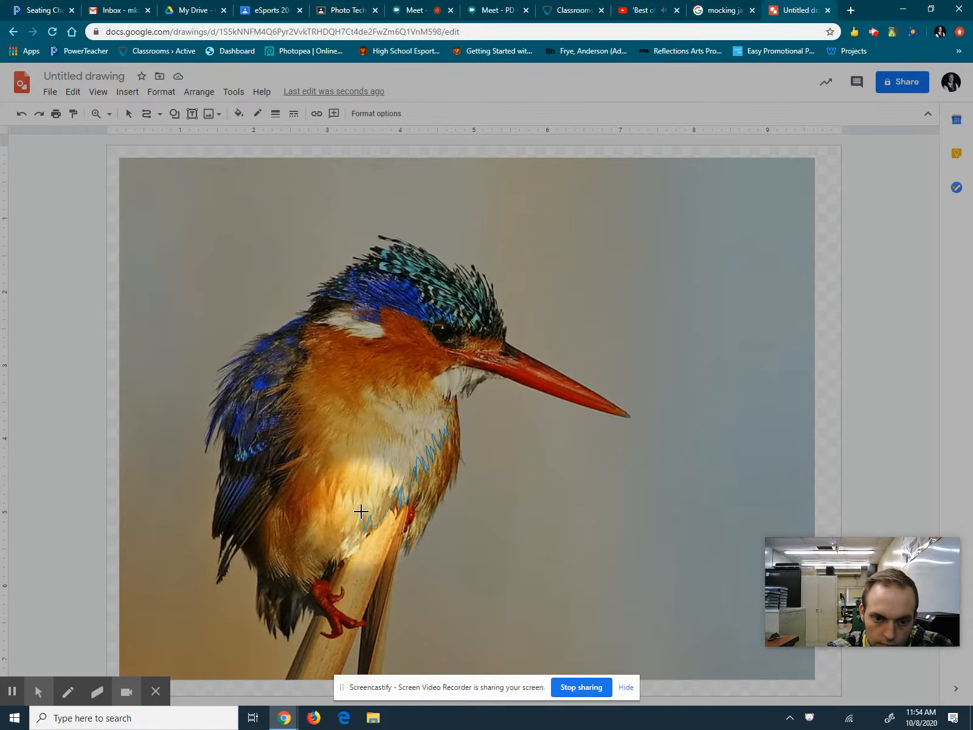
click(350, 528)
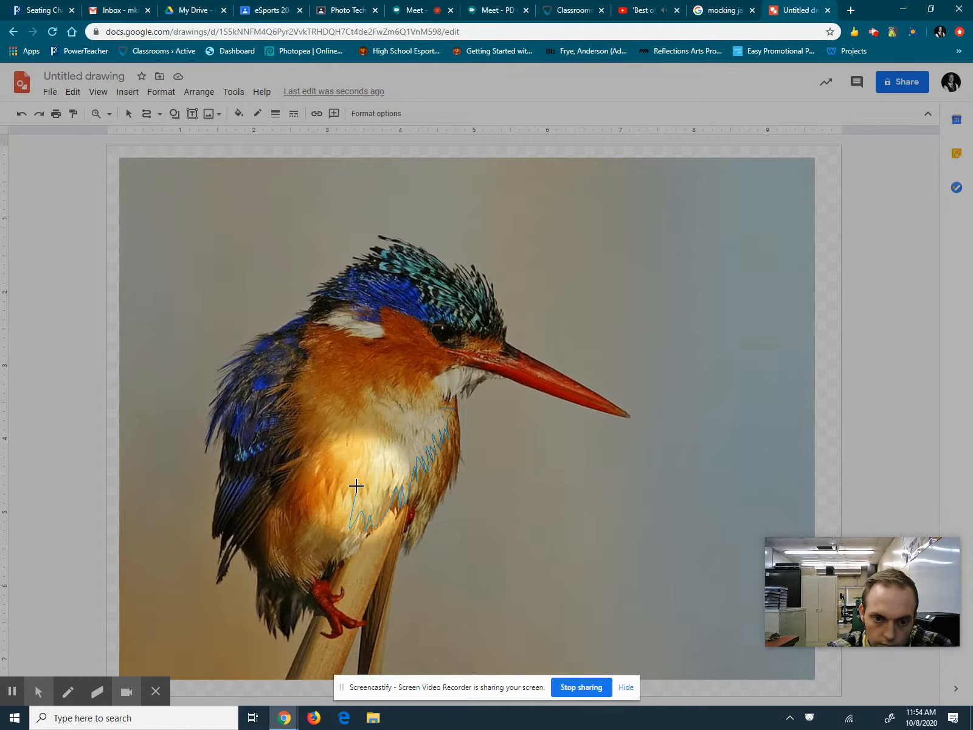
click(356, 486)
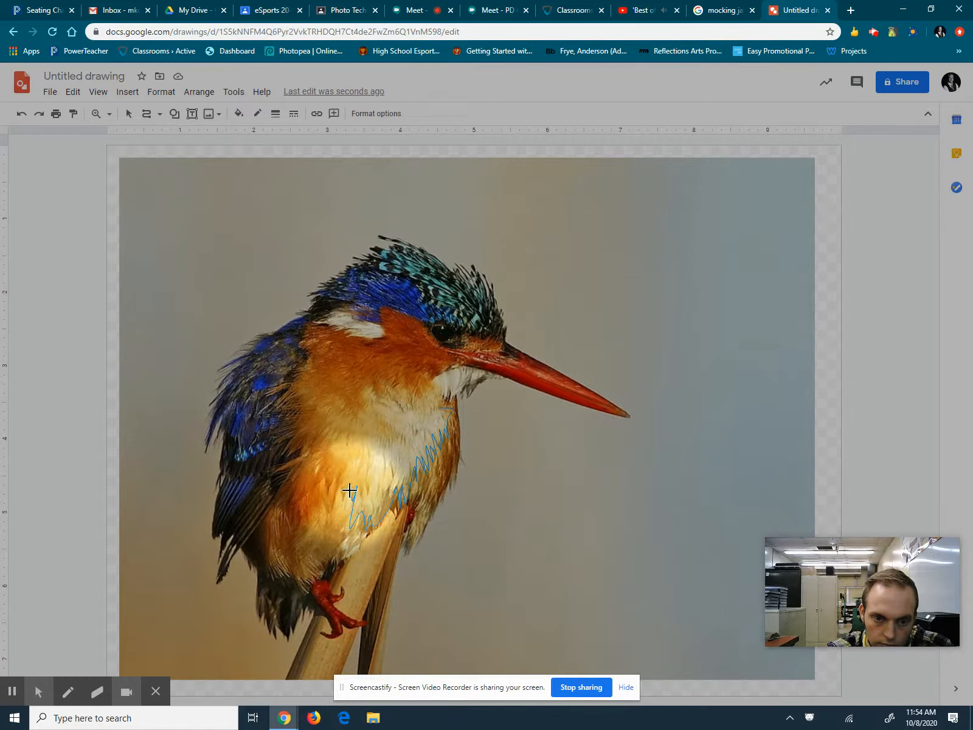
click(349, 487)
click(344, 501)
click(343, 490)
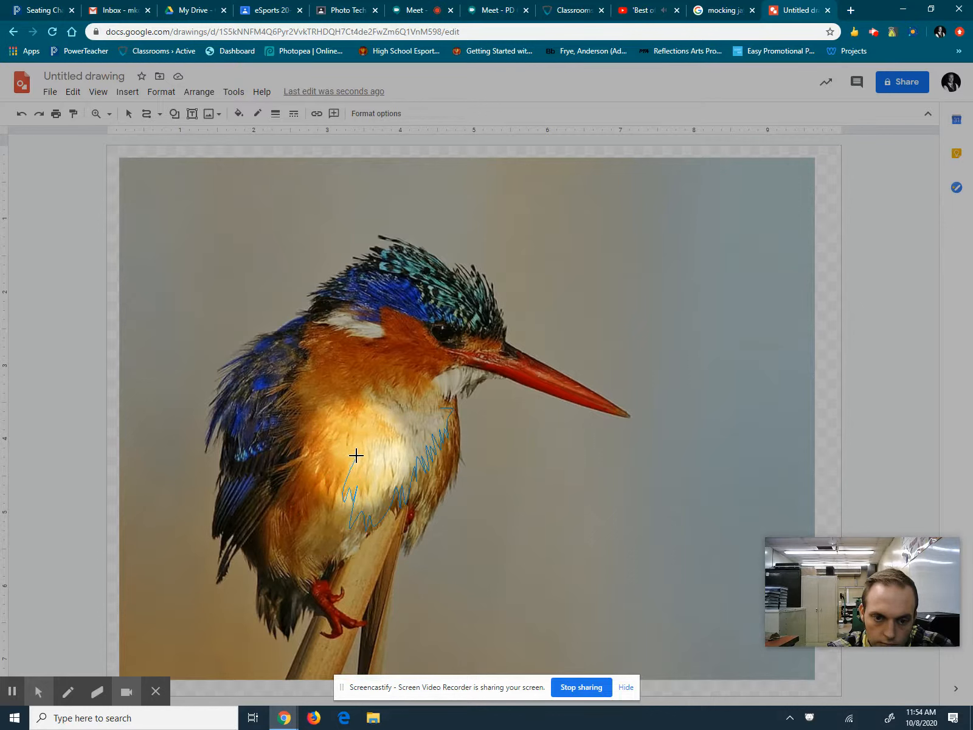
click(357, 458)
click(348, 465)
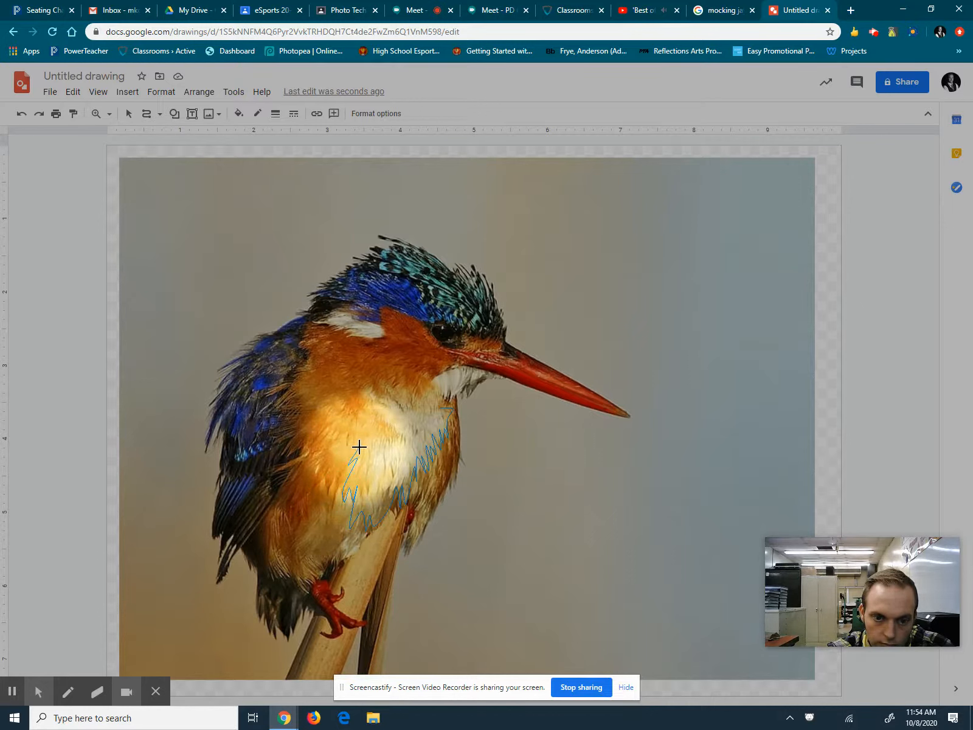
click(360, 447)
click(351, 450)
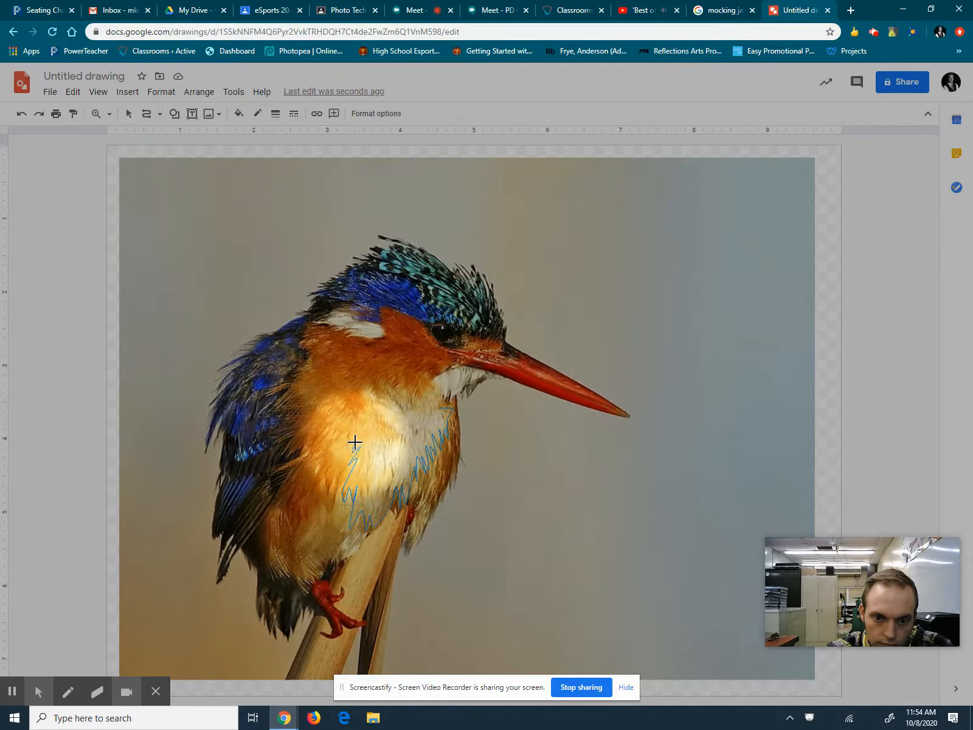
click(357, 435)
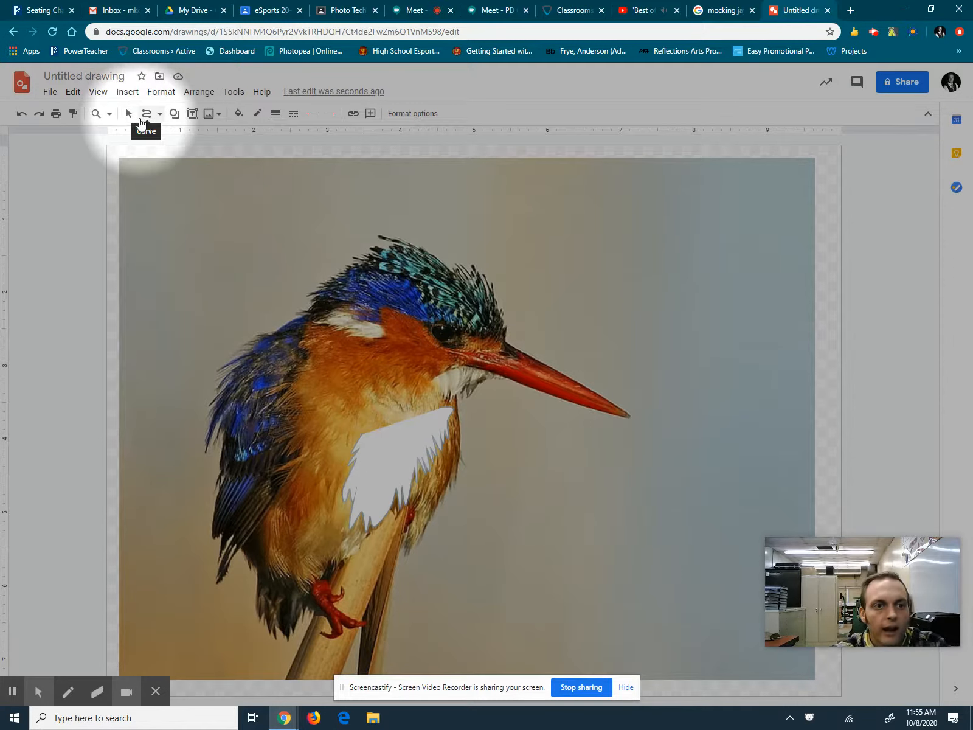
click(145, 115)
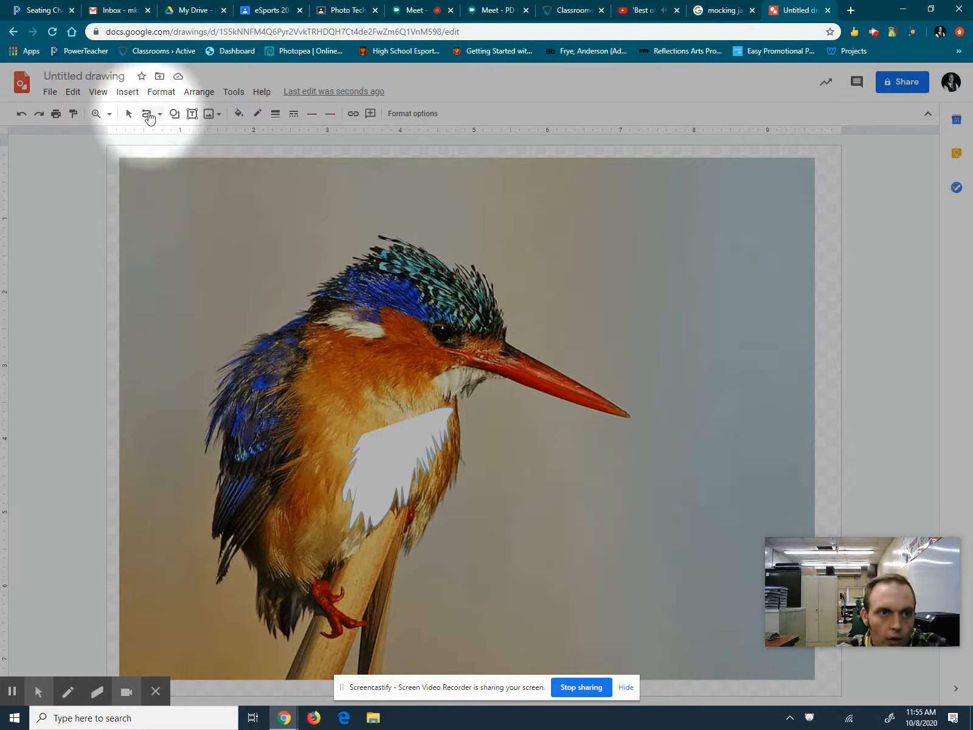
click(355, 437)
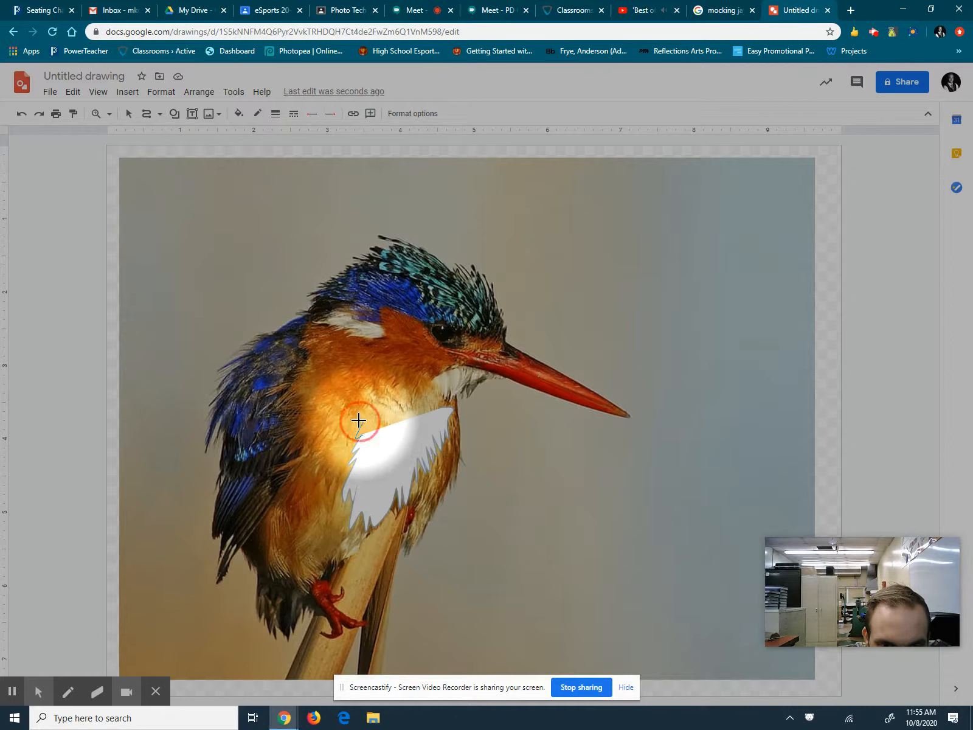
double_click(359, 420)
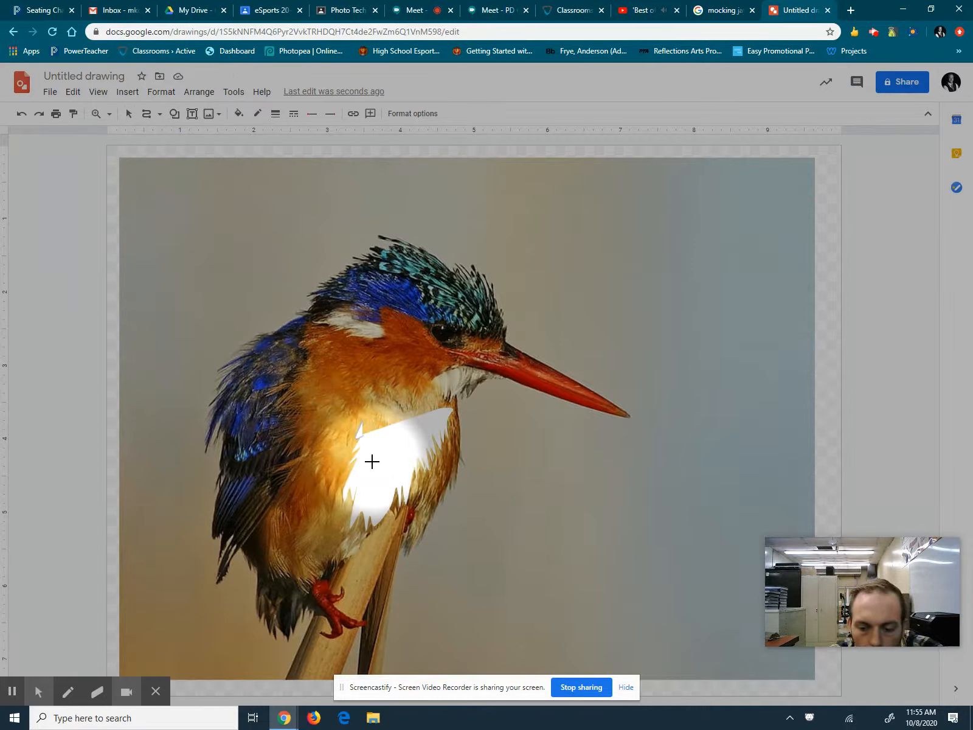
key(ctrl+z)
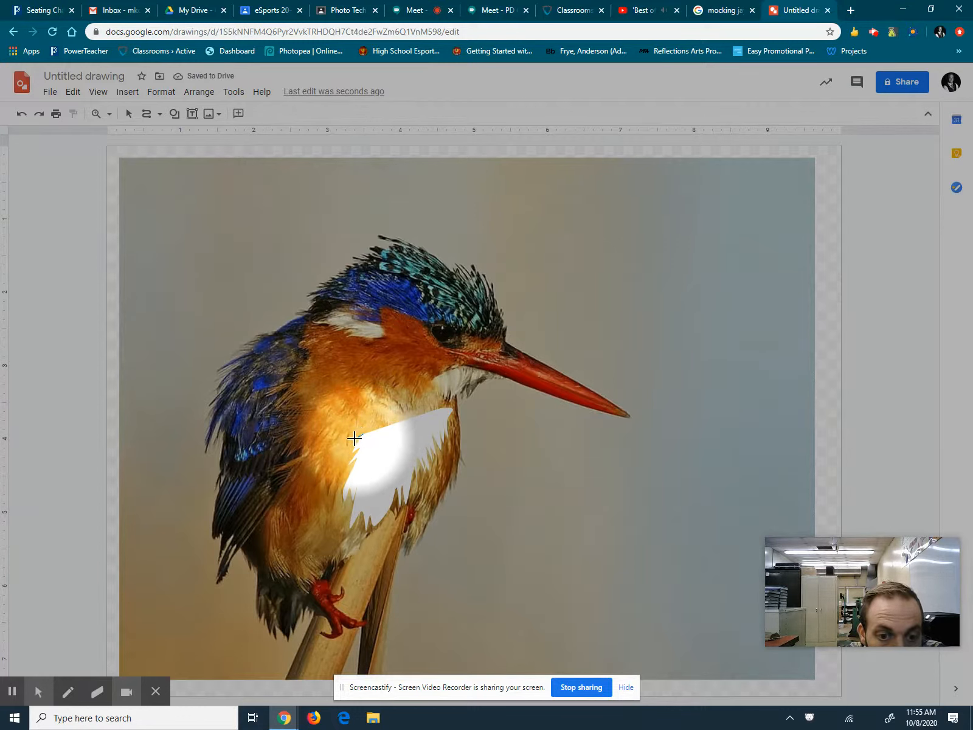
click(356, 435)
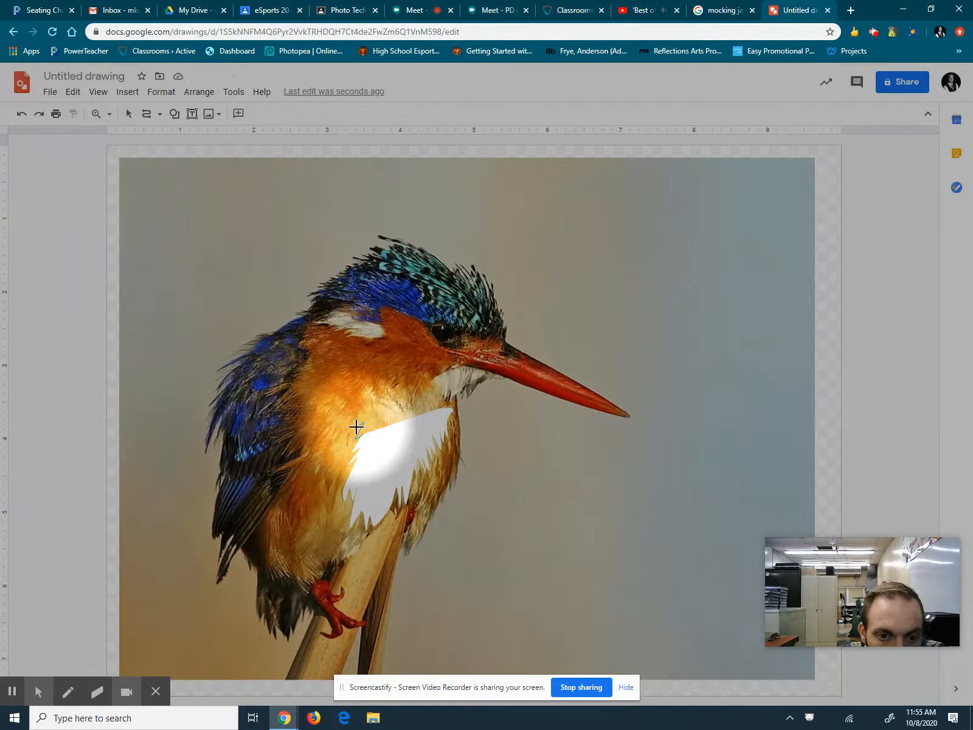
click(356, 427)
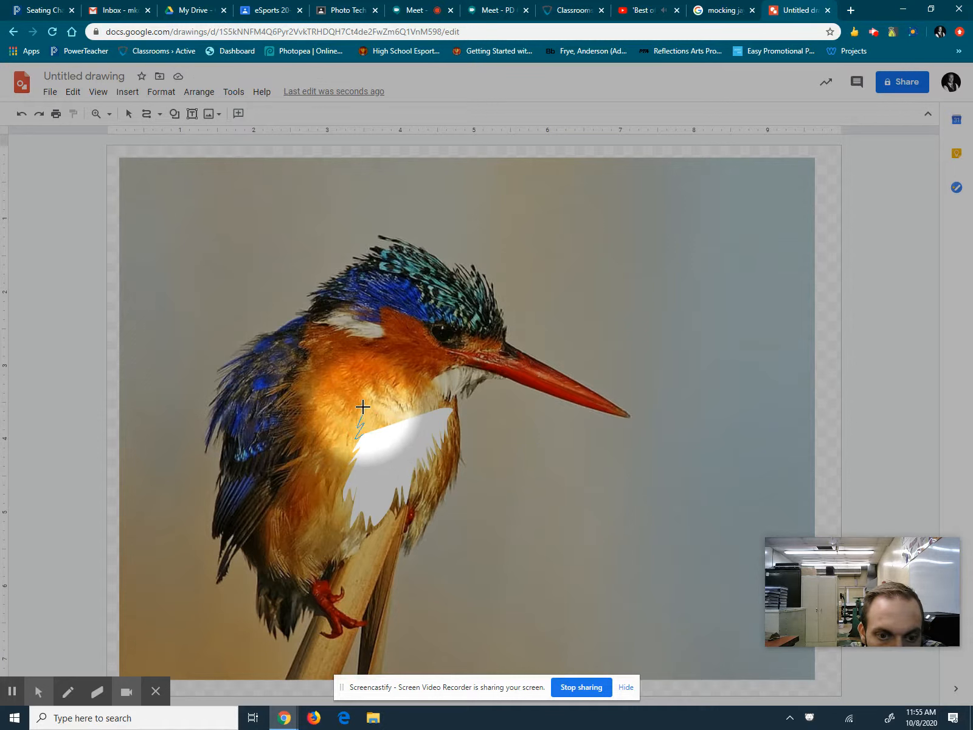
double_click(358, 409)
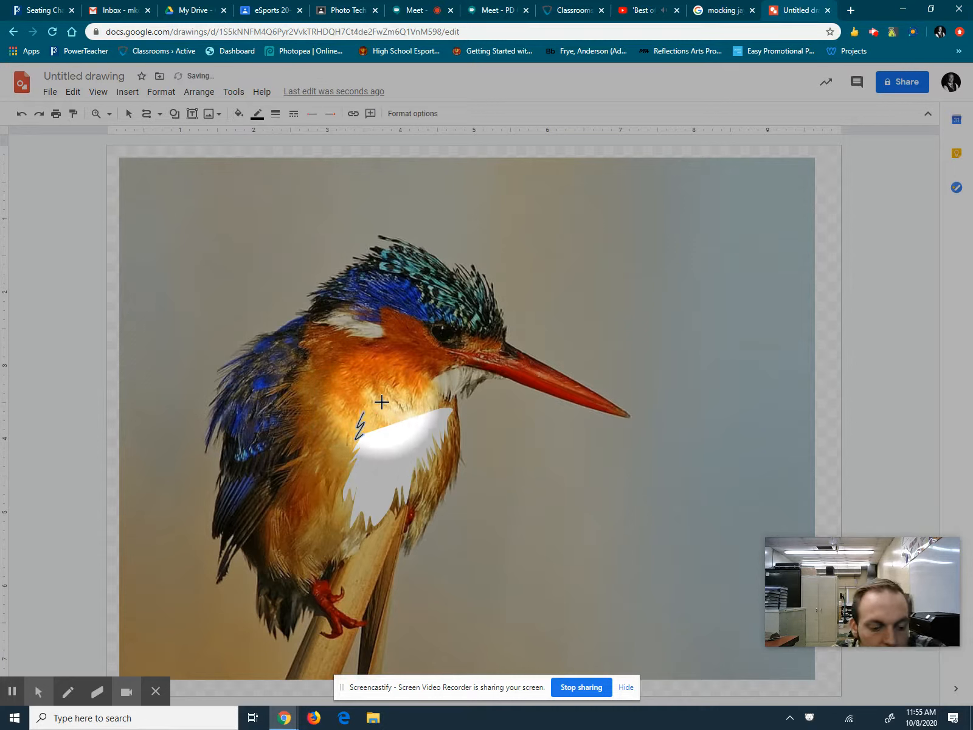
key(Delete)
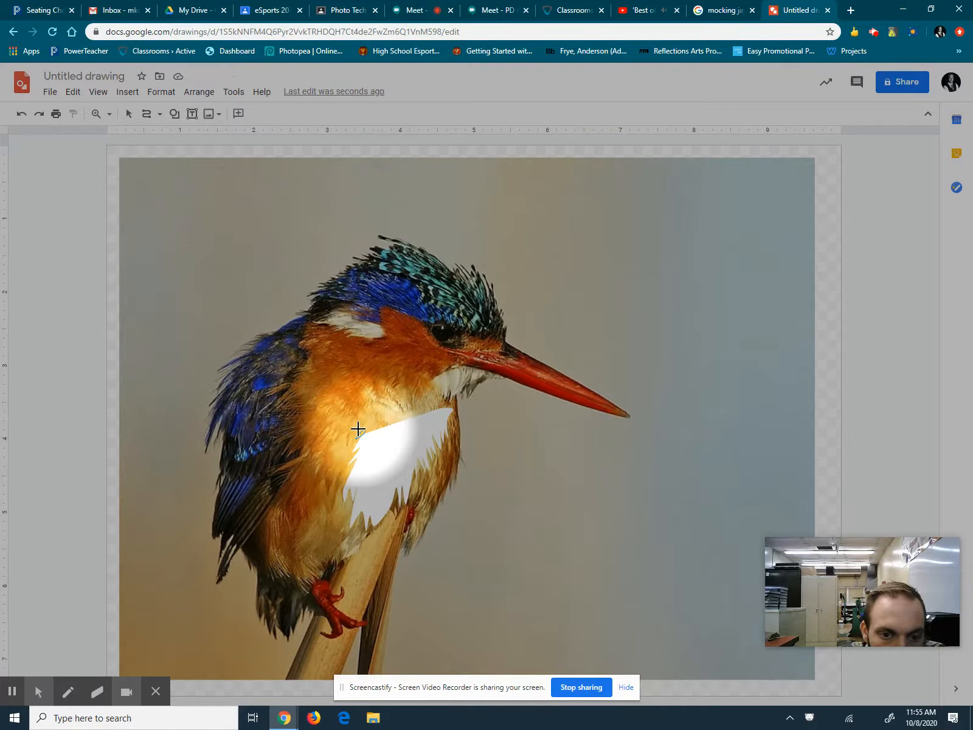
- Trace the pale upper chest above the white belly shape with the Curve tool, including jagged feather tips, closing it along the belly shape's upper edge
click(355, 430)
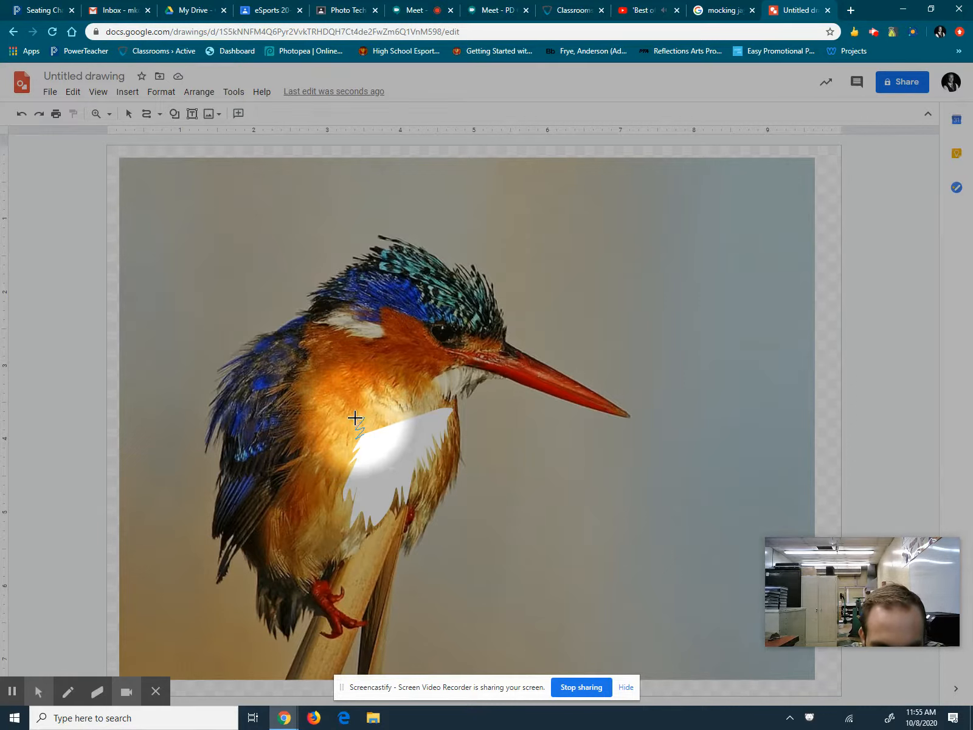
click(356, 417)
click(363, 404)
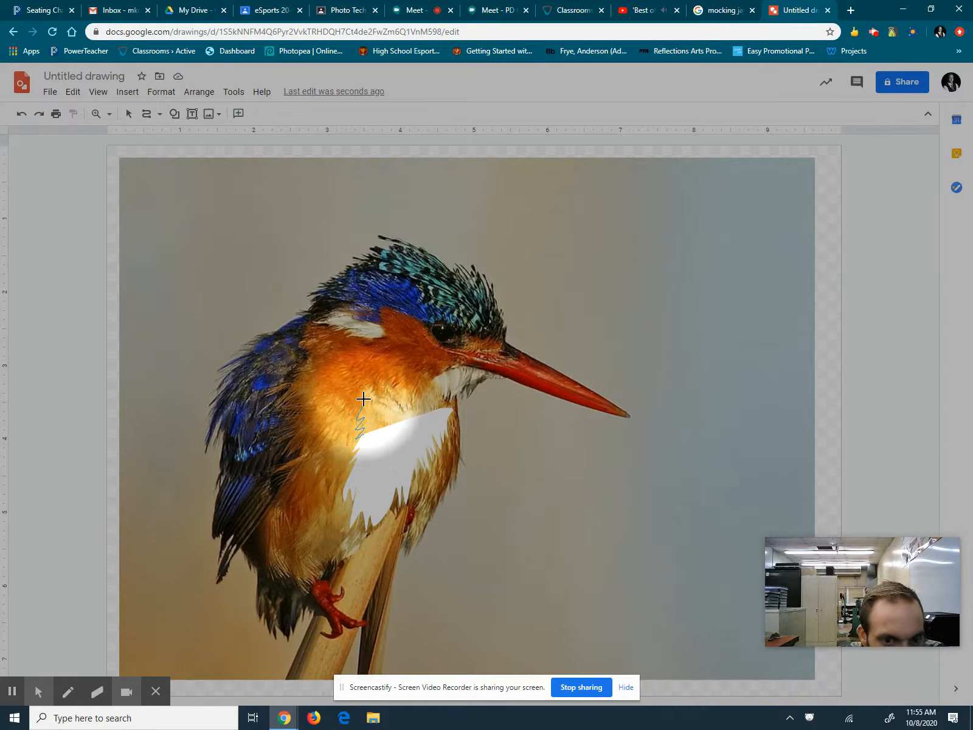
click(360, 393)
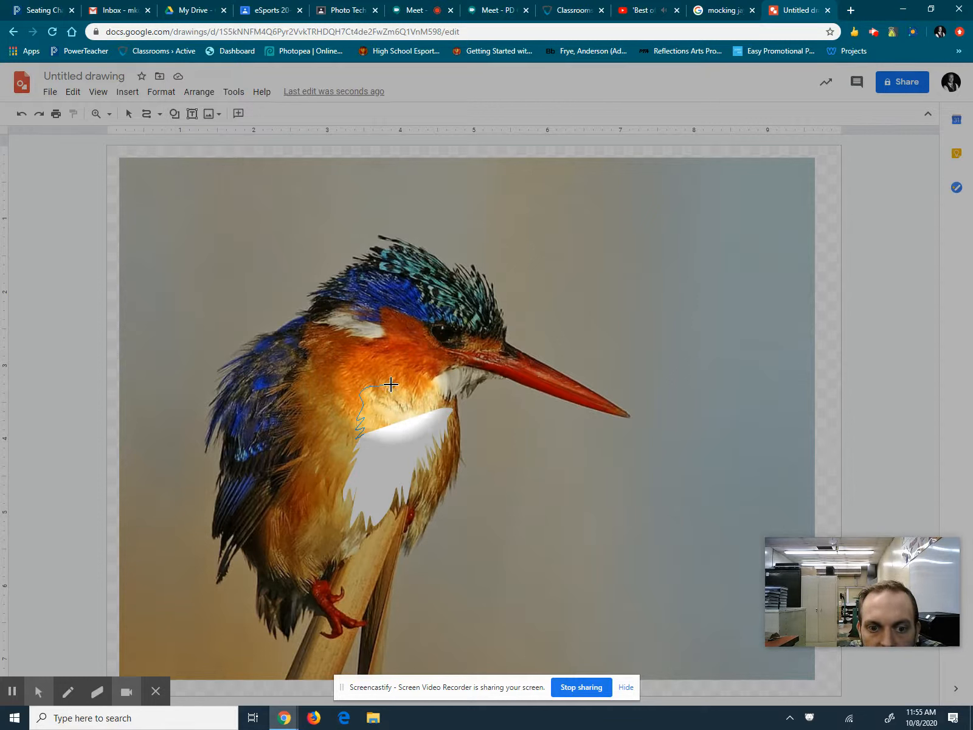
click(387, 382)
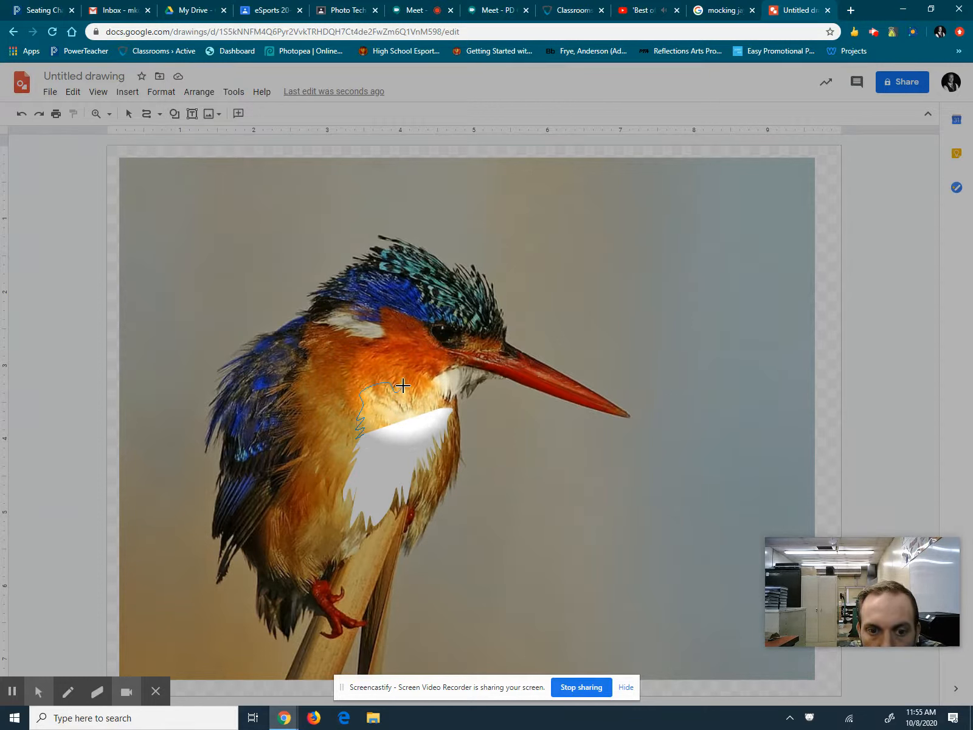
click(405, 387)
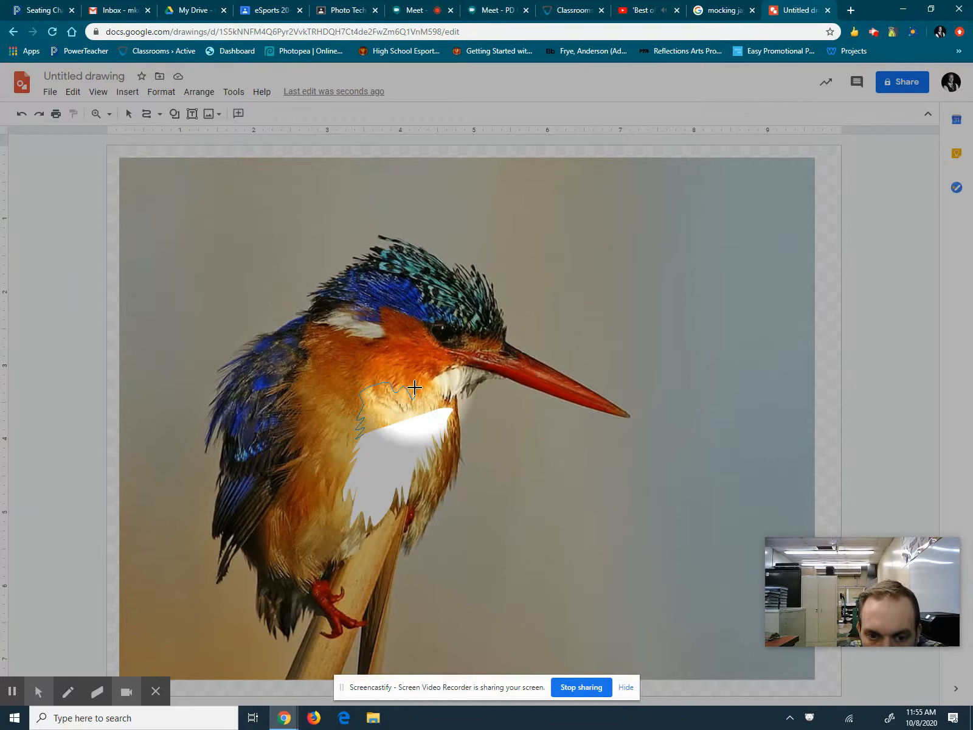
click(421, 399)
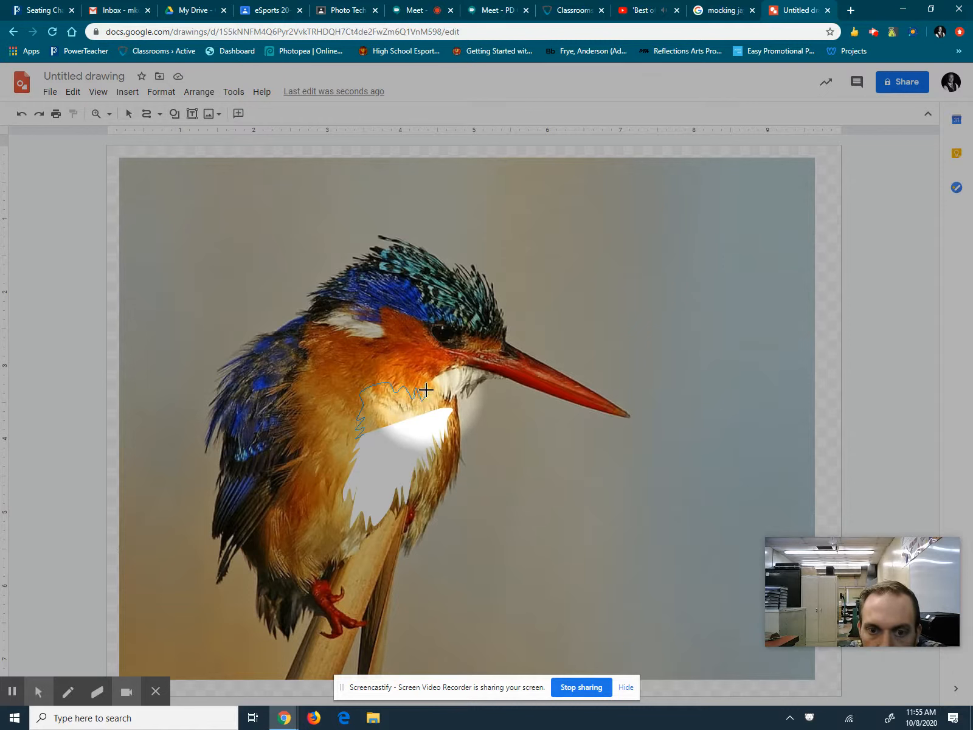
click(432, 383)
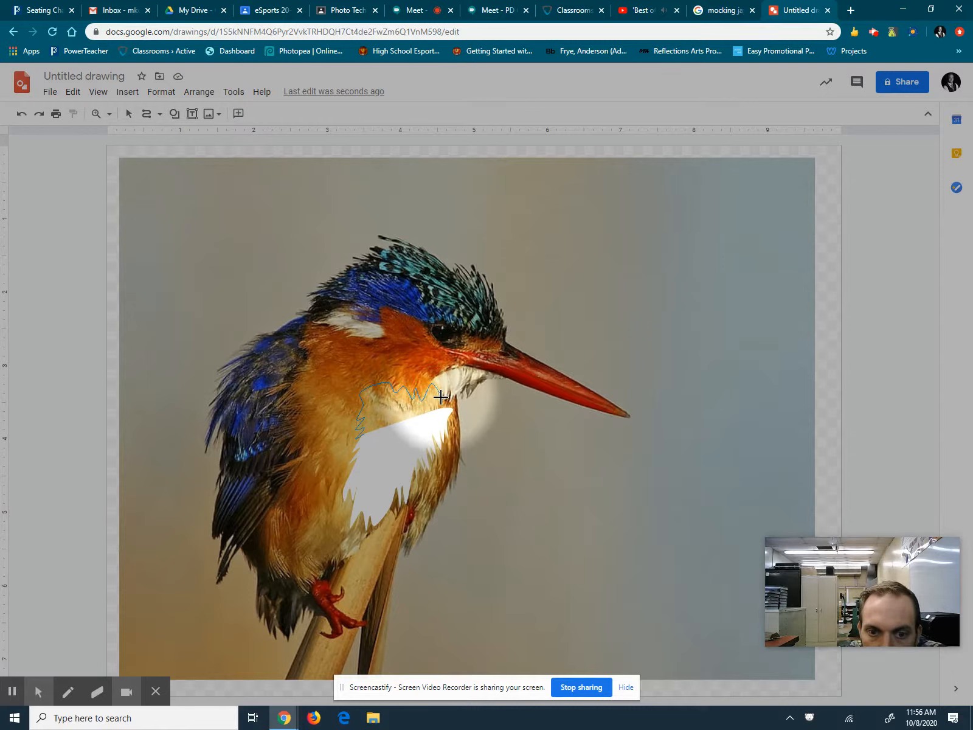
click(435, 403)
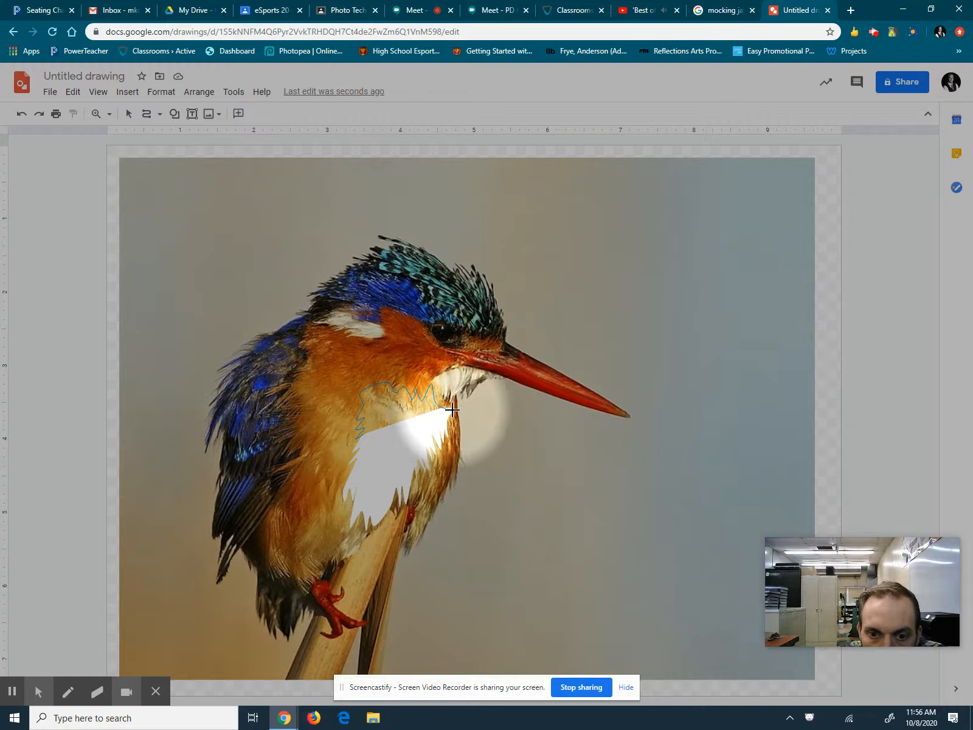
click(452, 408)
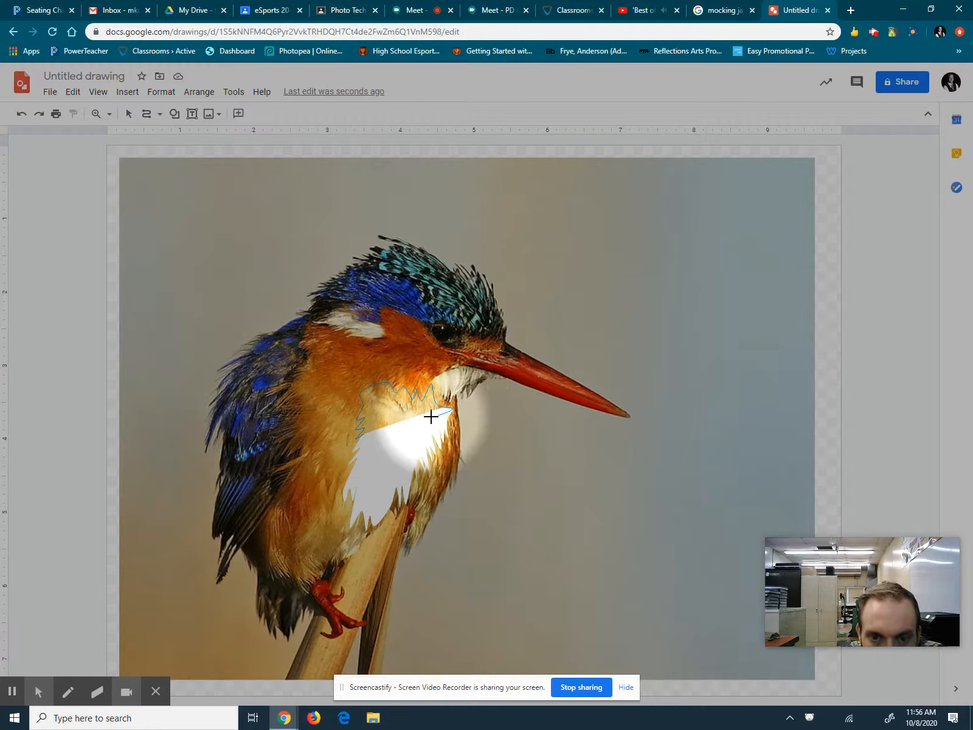
click(364, 434)
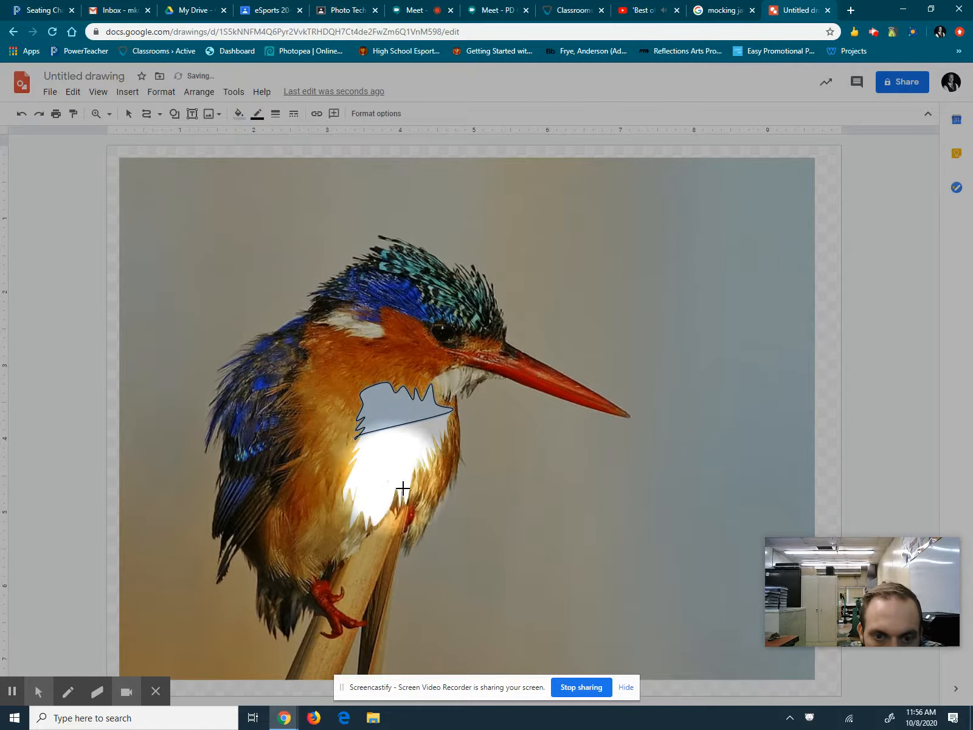
- Fill the upper chest shape with solid white and make its outline transparent
click(239, 113)
click(364, 178)
click(258, 113)
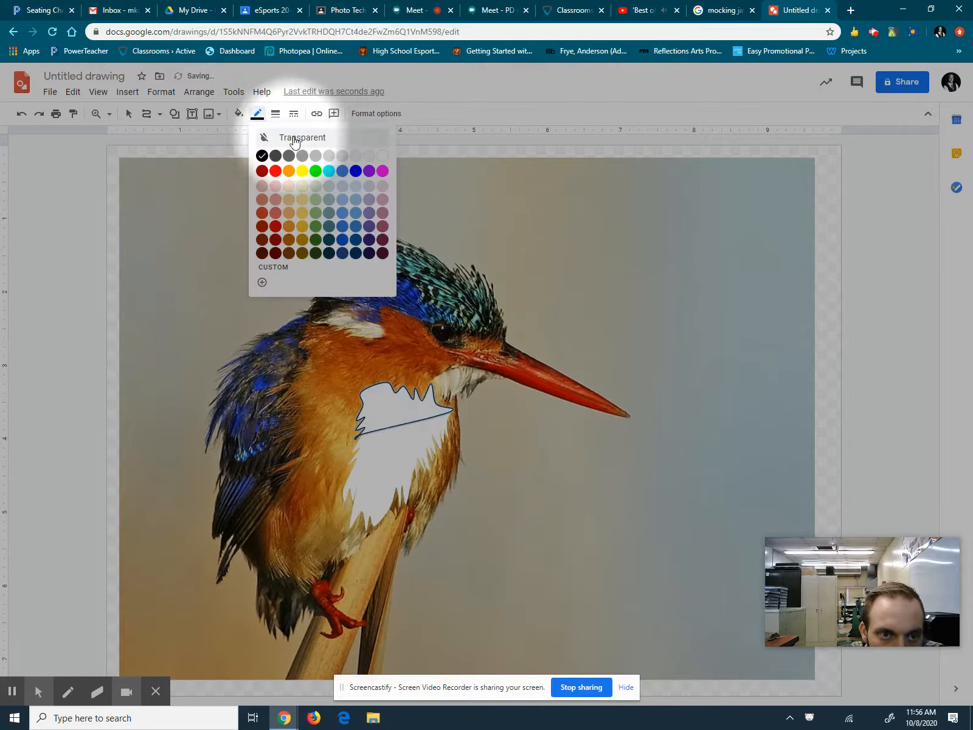
click(292, 140)
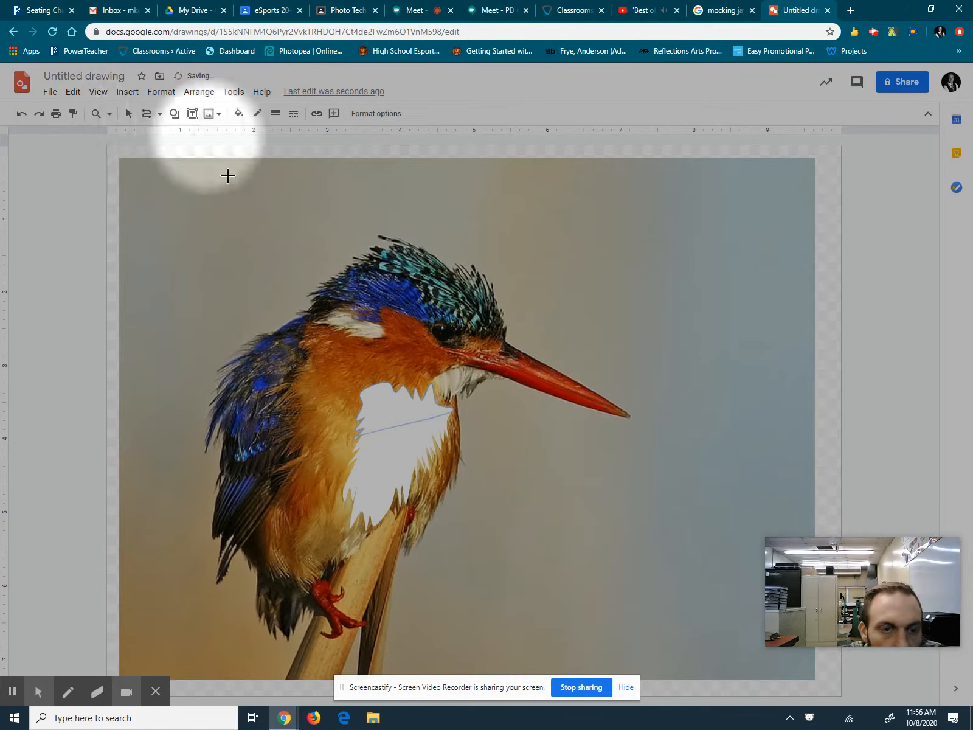
- Group the white upper chest shape with the white belly shape below it
click(128, 114)
click(381, 461)
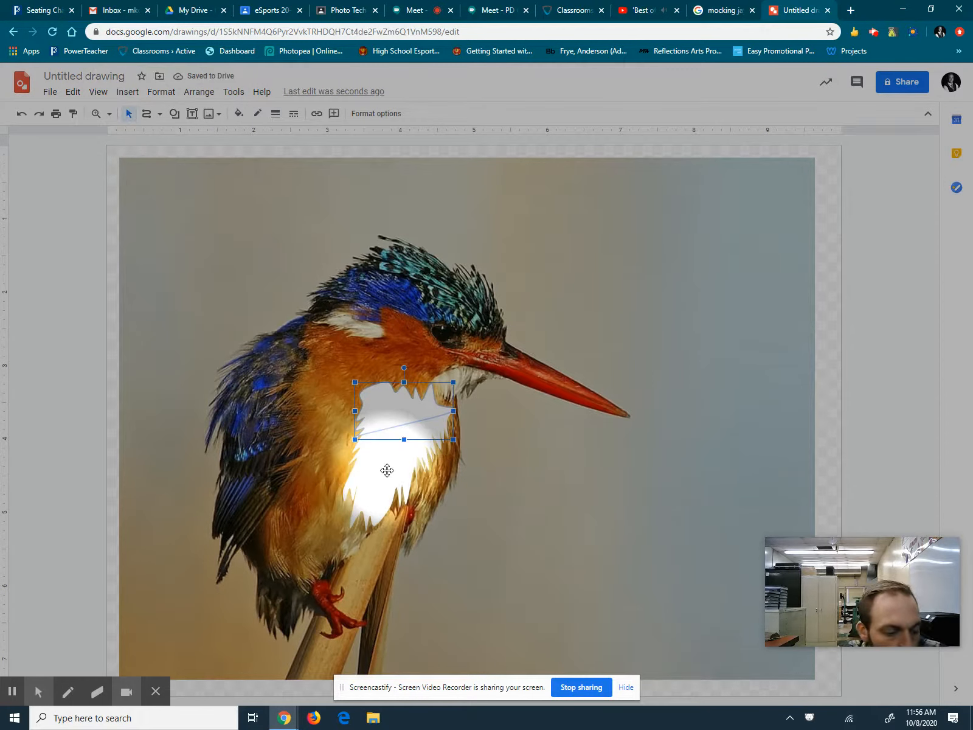
click(387, 470)
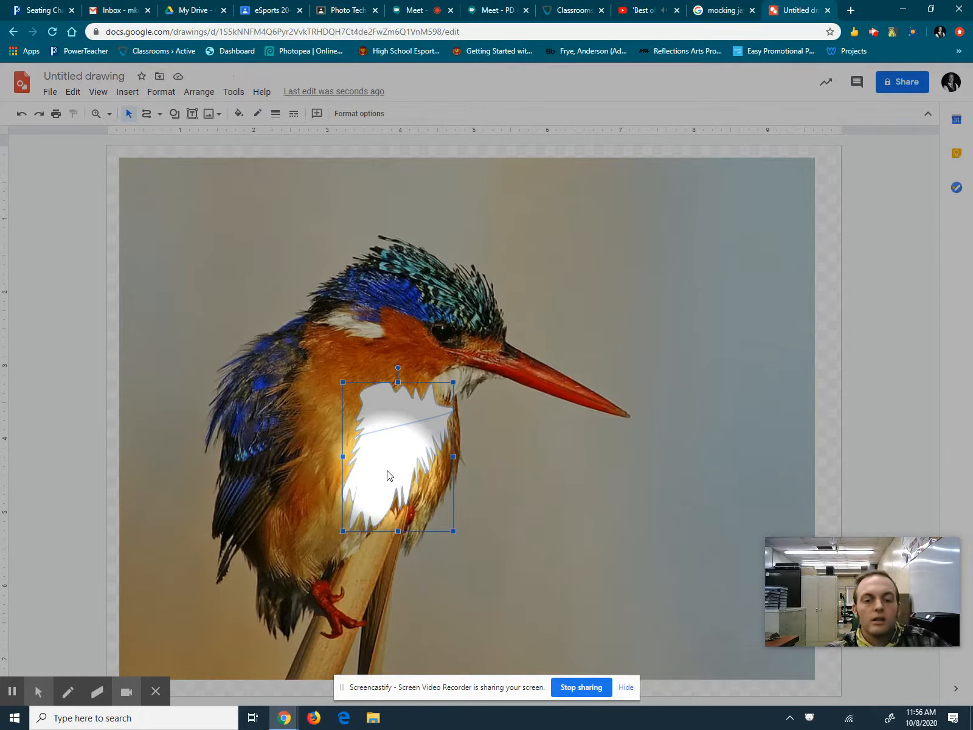
click(200, 91)
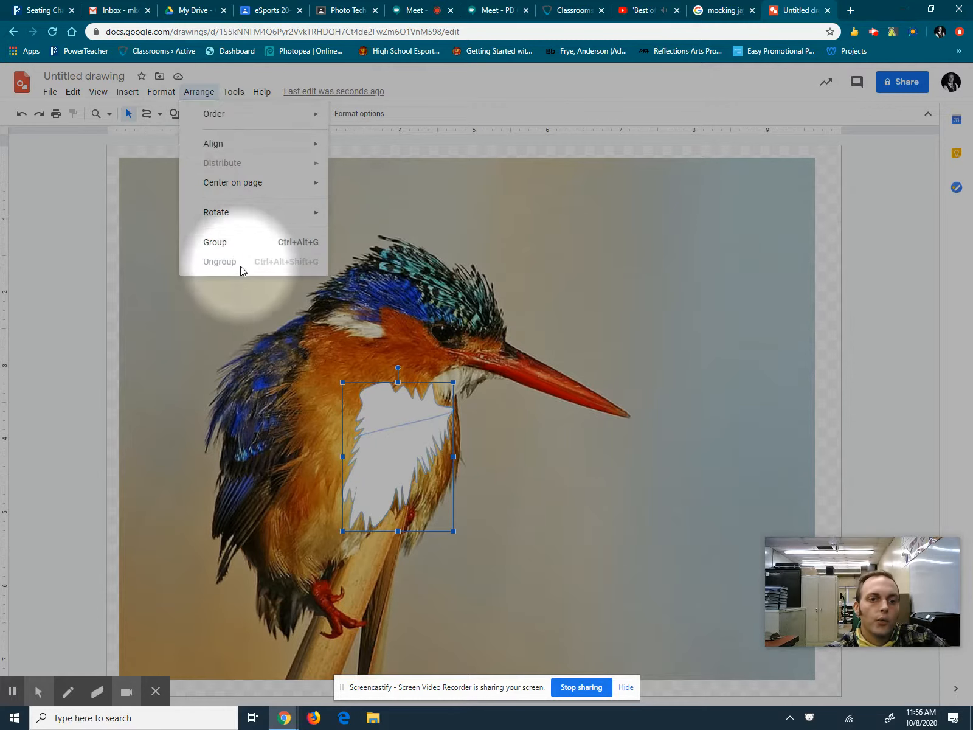
click(235, 243)
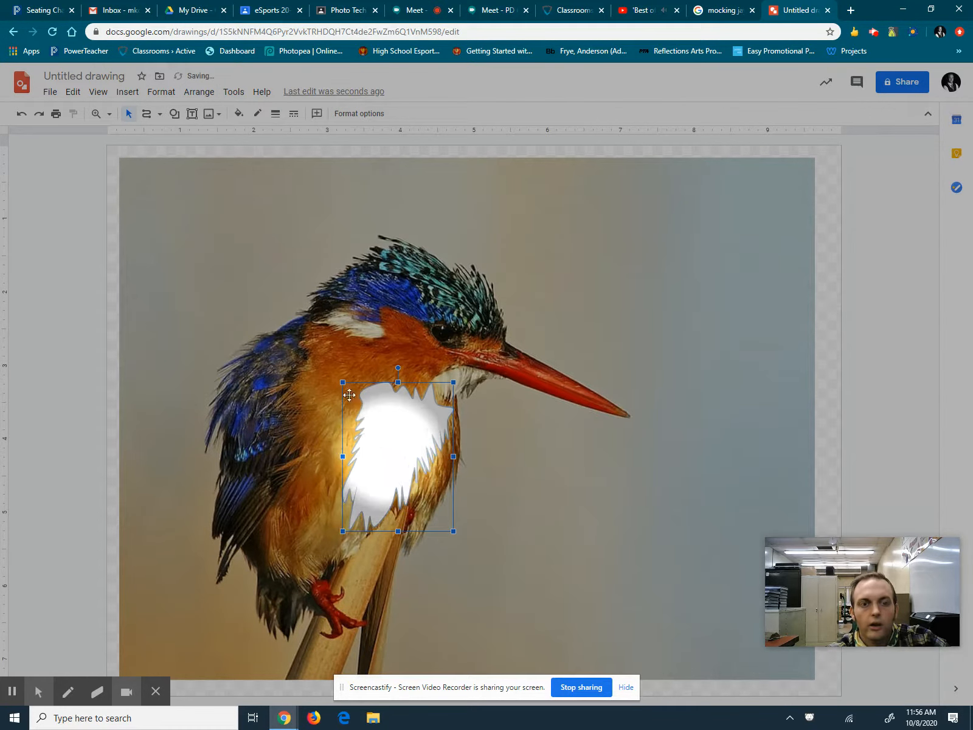
- Send the grouped white chest and belly shapes backward one level, behind the bird photo, and deselect them
click(199, 92)
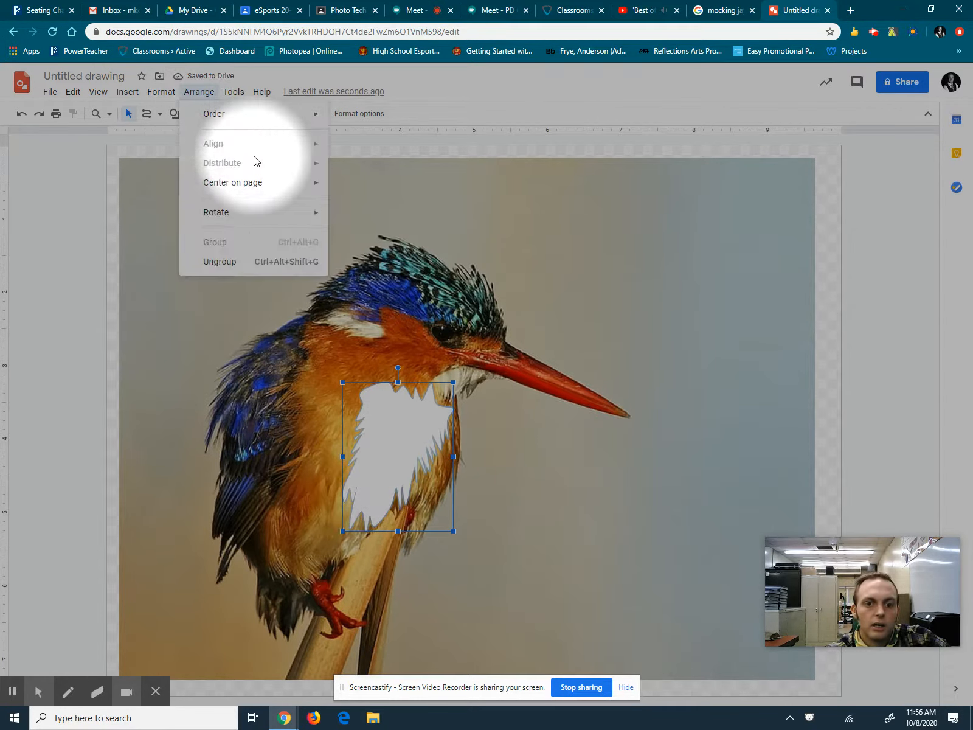
mouse_move(268, 115)
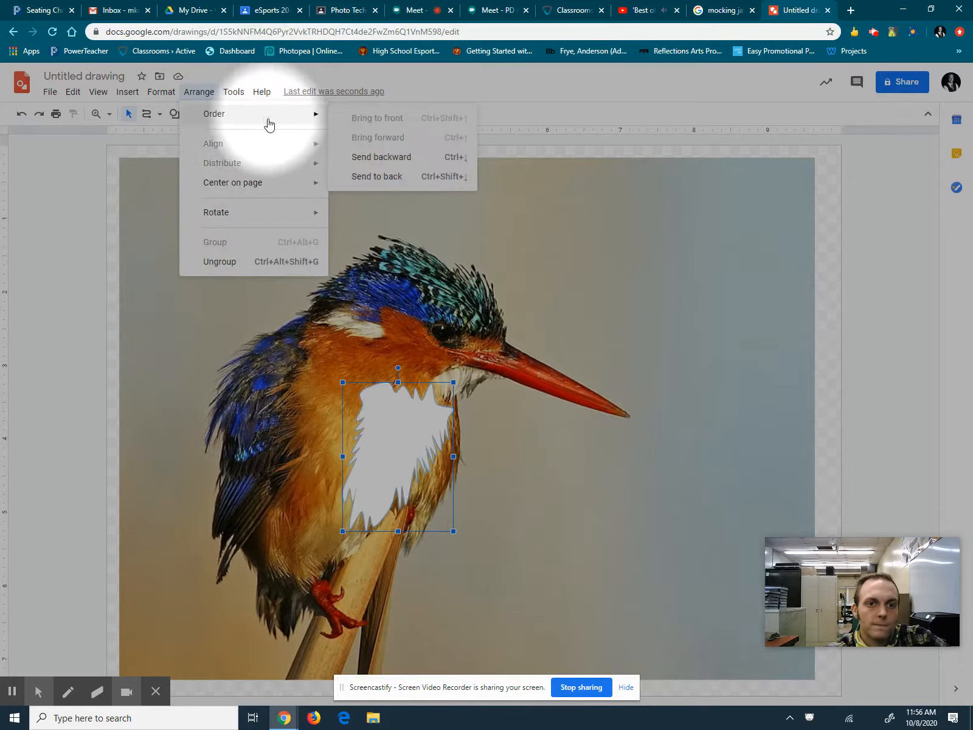
click(391, 158)
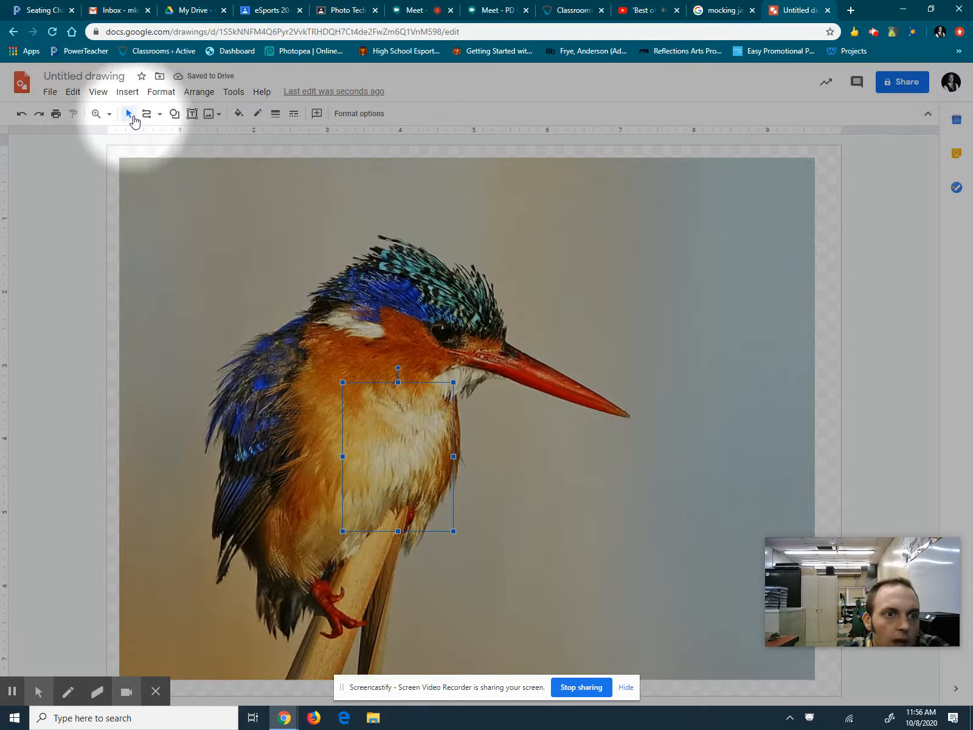
click(47, 241)
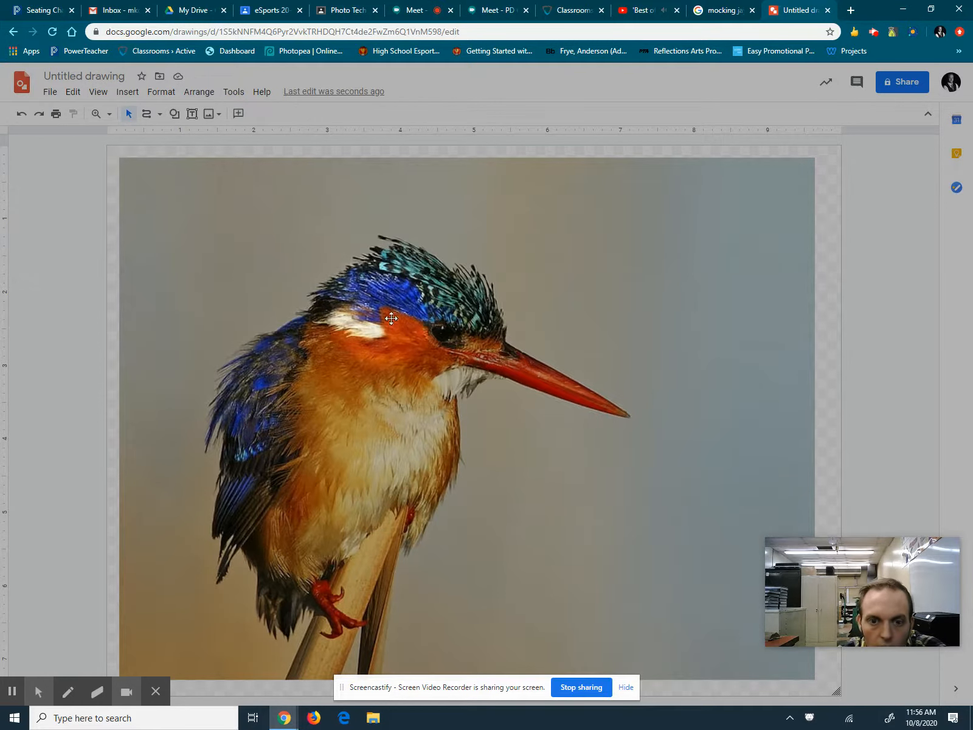
- Draw a small oval shape over the bird's eye
click(175, 114)
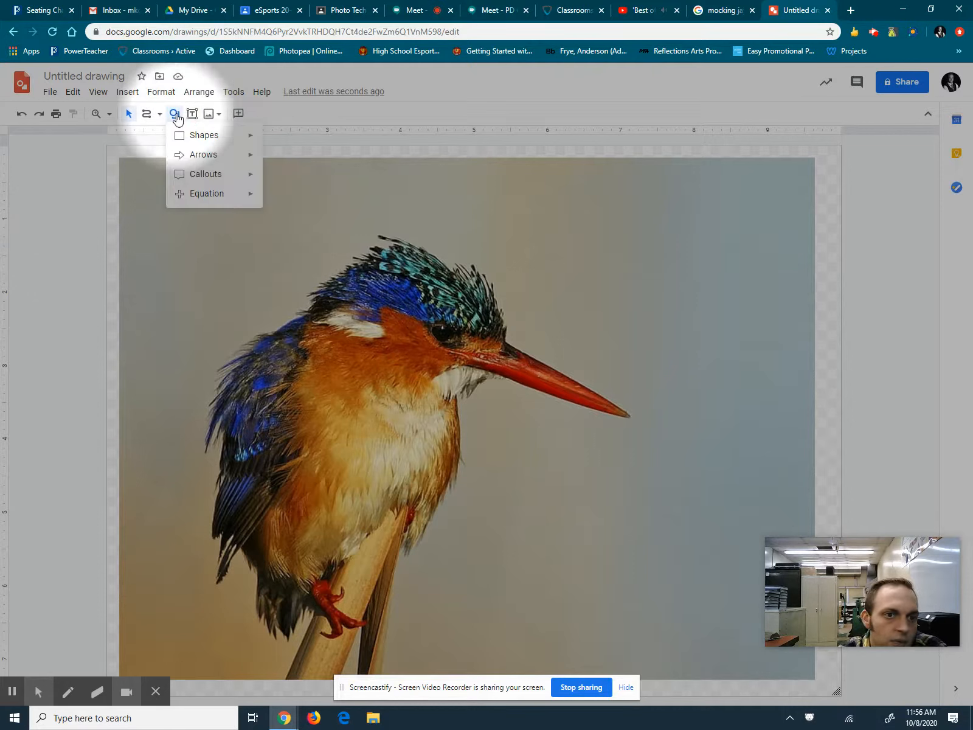
mouse_move(179, 135)
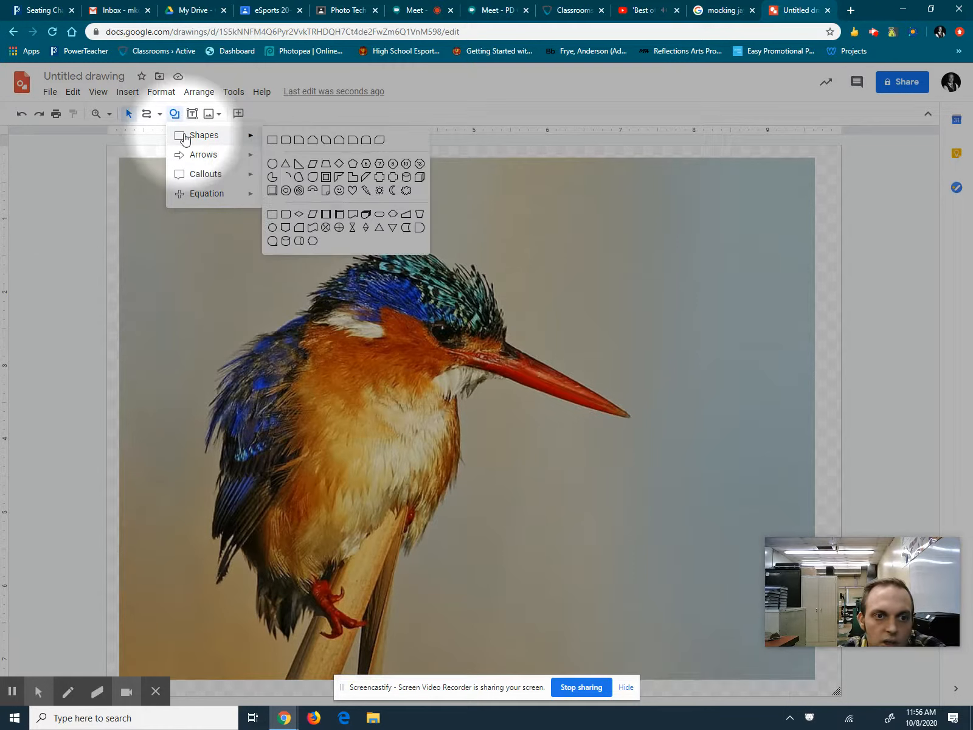
click(271, 163)
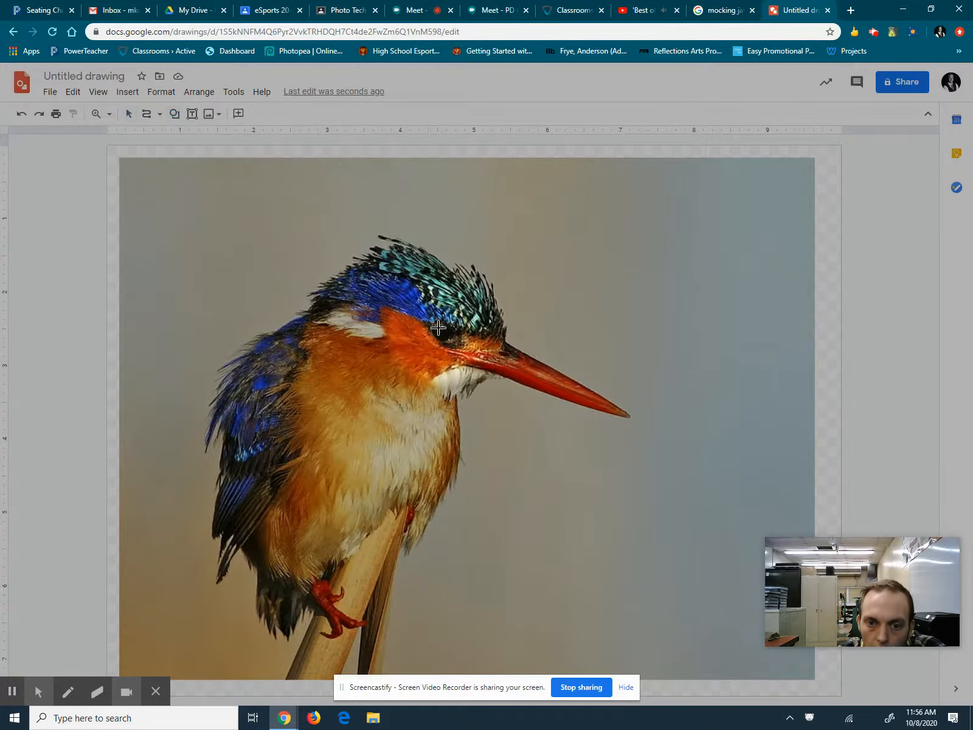
drag(434, 326, 453, 340)
- Fill the eye oval with solid black, make its outline transparent, and leave the oval selected
click(238, 113)
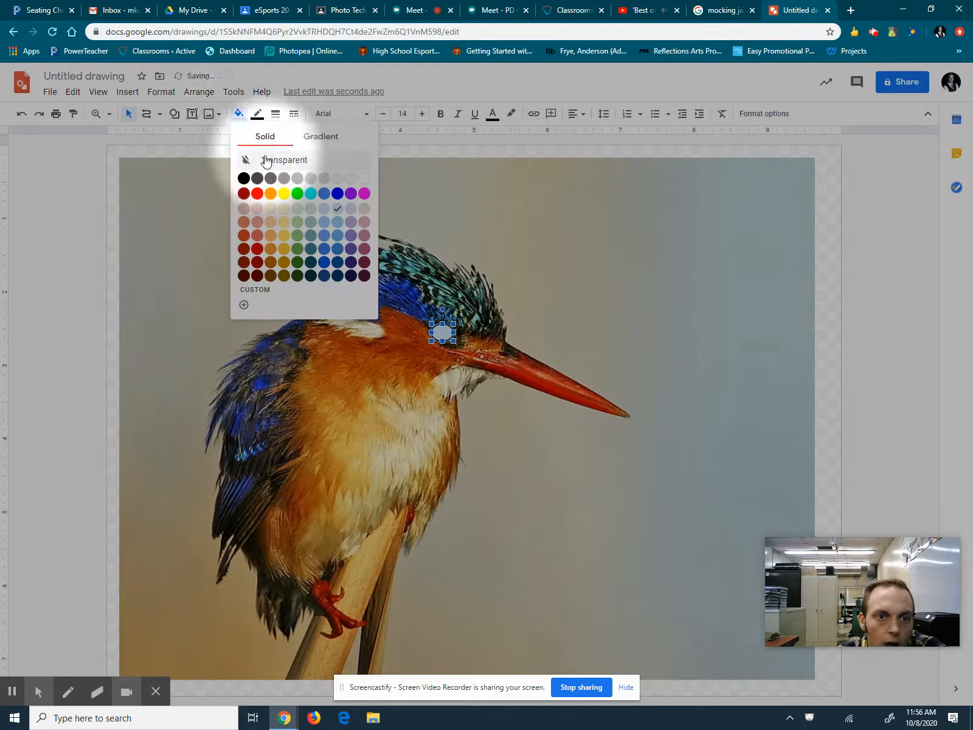
click(244, 178)
click(257, 113)
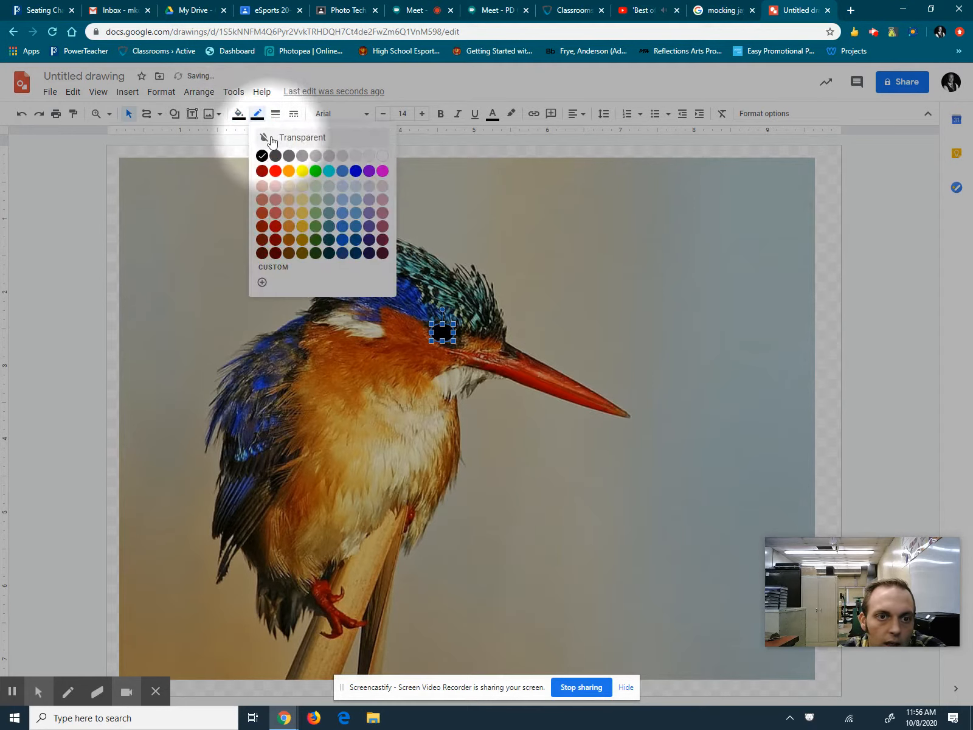
click(272, 139)
click(129, 116)
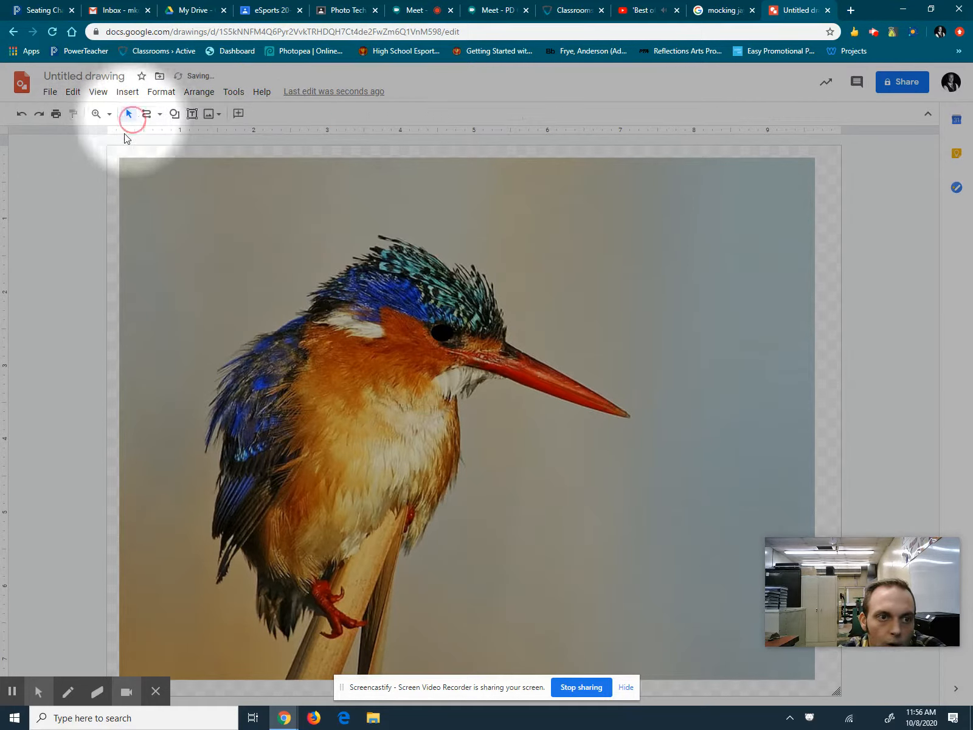
click(445, 331)
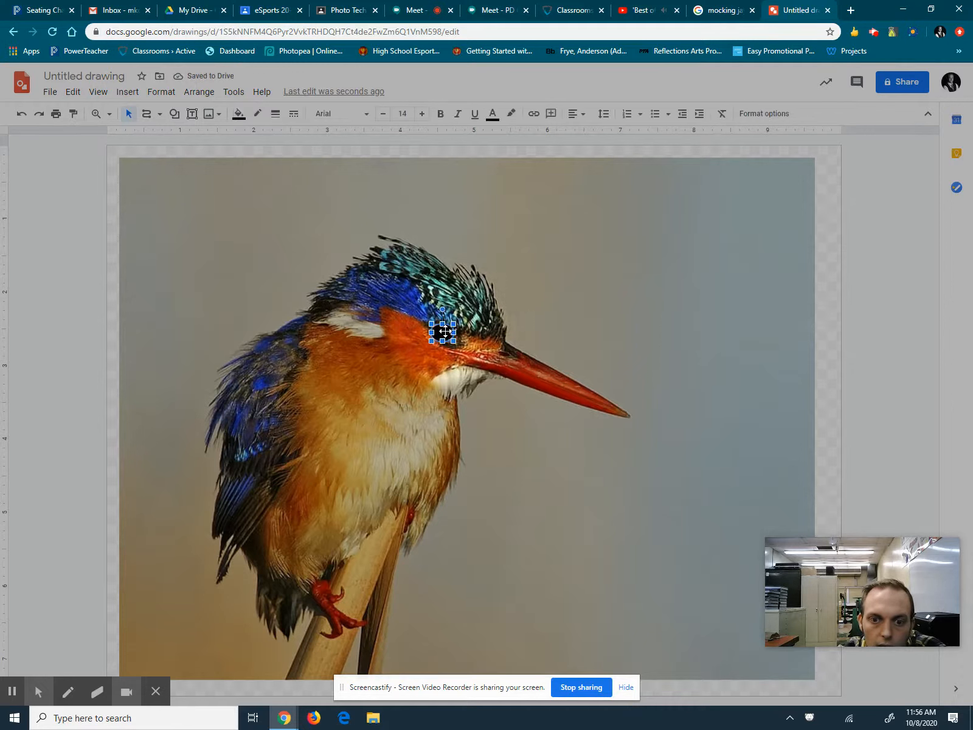
- Send the black eye oval backward one level, behind the bird photo, and delete the photo
right_click(446, 334)
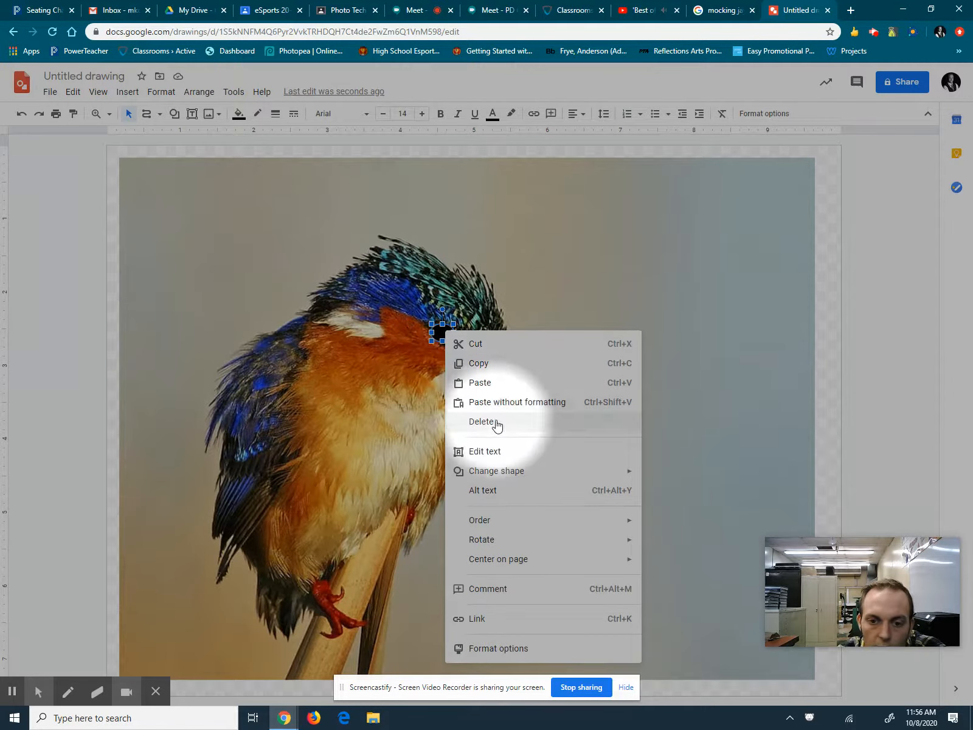
mouse_move(543, 524)
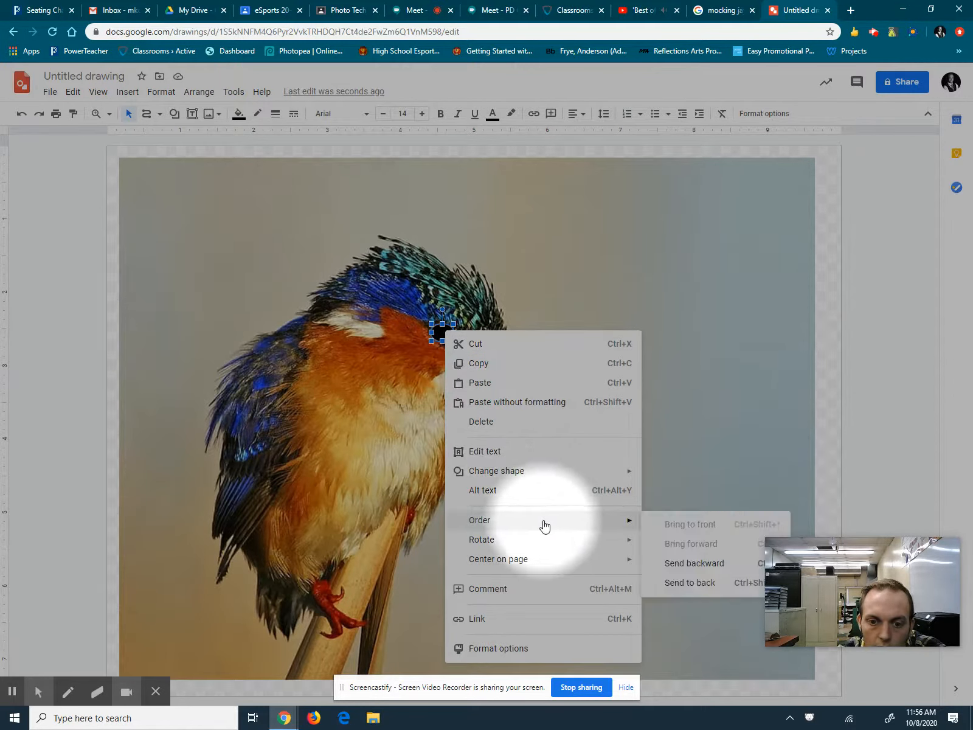
click(682, 561)
click(55, 312)
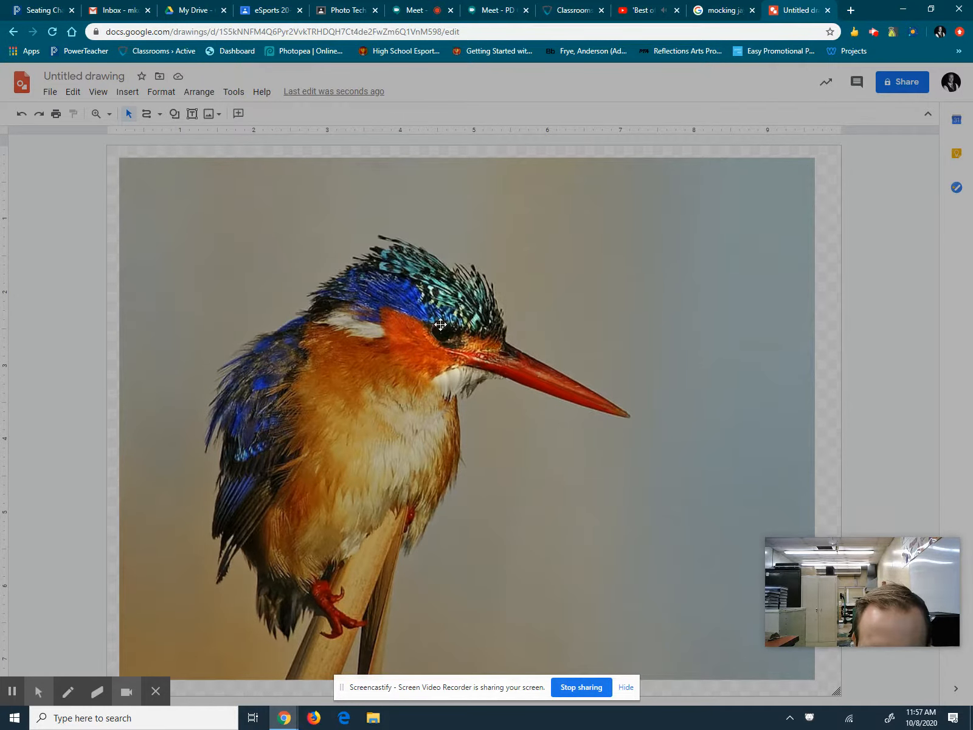
click(744, 249)
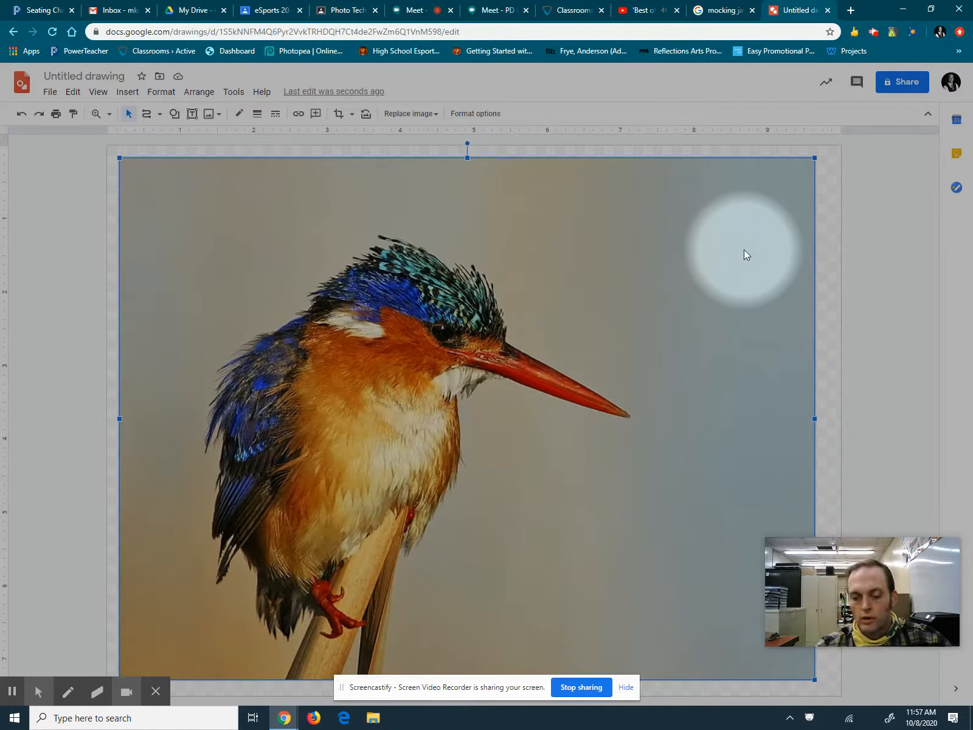
key(Delete)
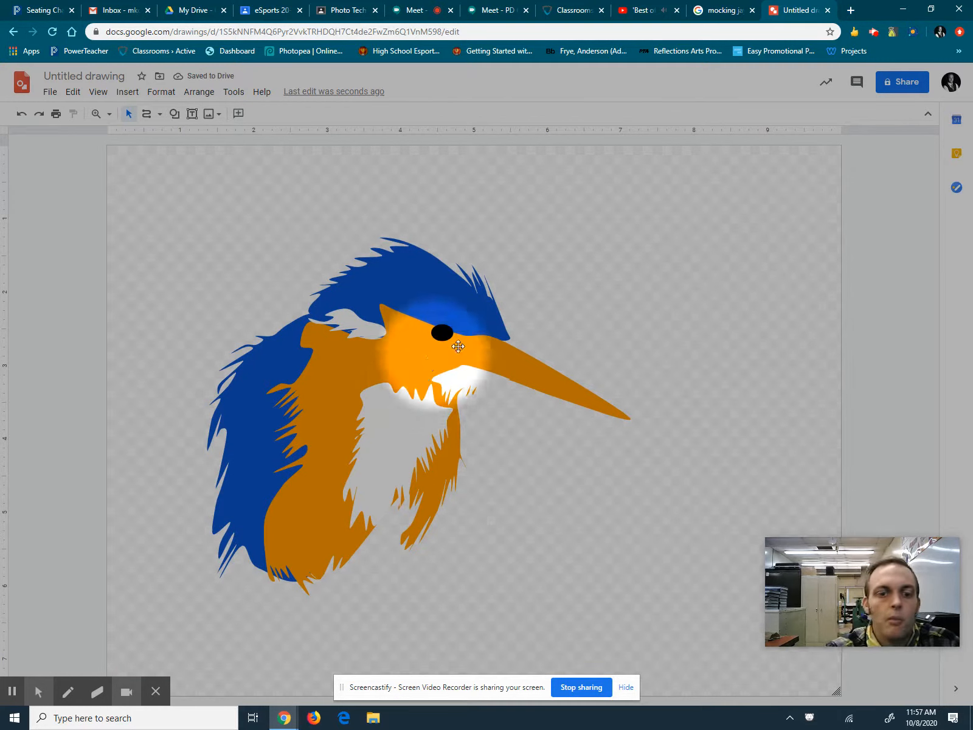
- Draw a tiny oval highlight on the upper edge of the bird's black eye
click(174, 115)
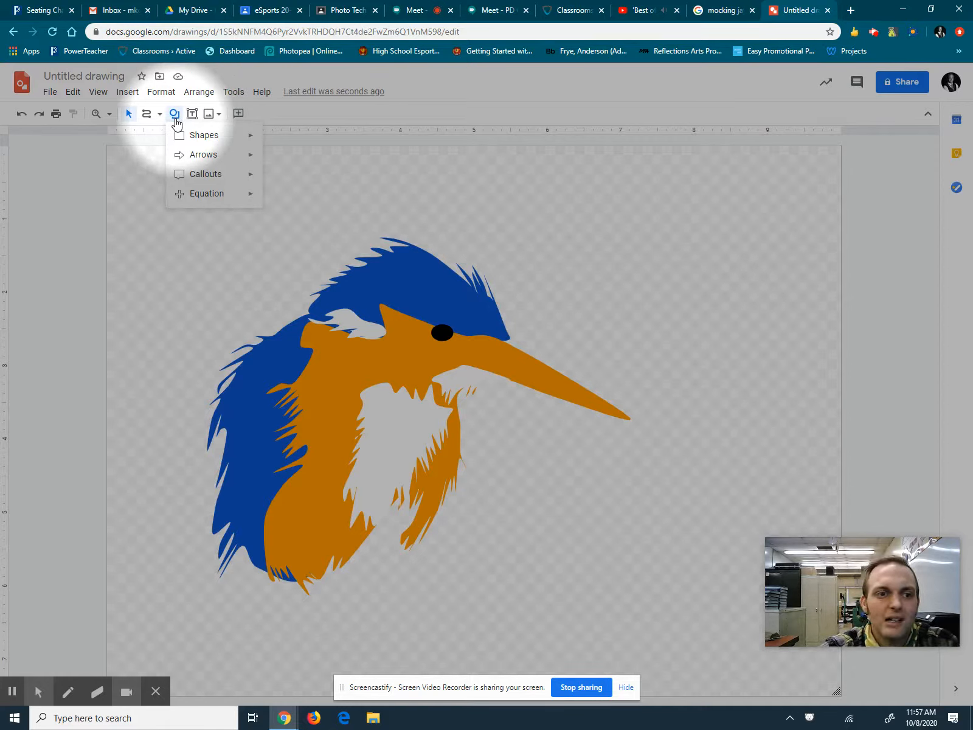
click(273, 161)
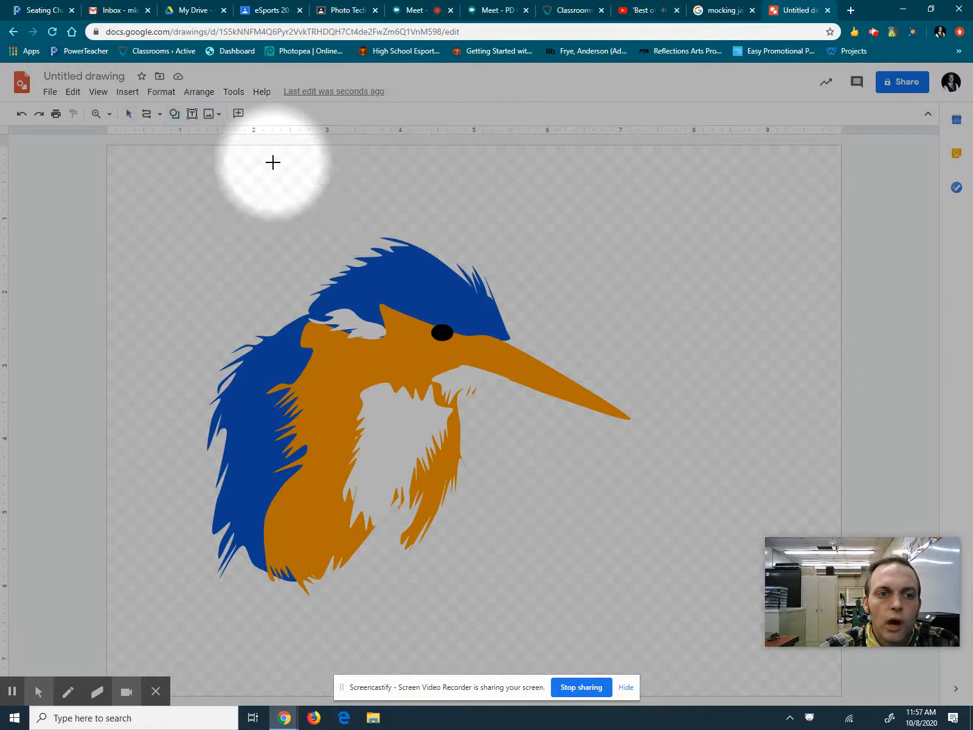
click(439, 323)
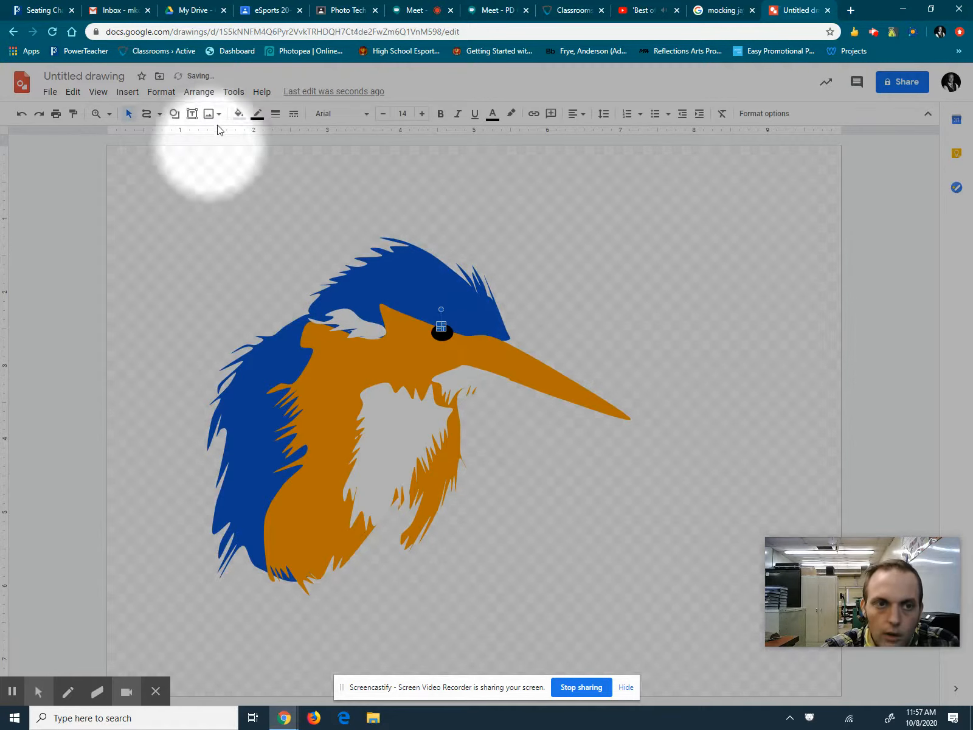
- Fill the eye highlight oval with solid white, make its outline transparent, and deselect it
click(238, 113)
click(364, 177)
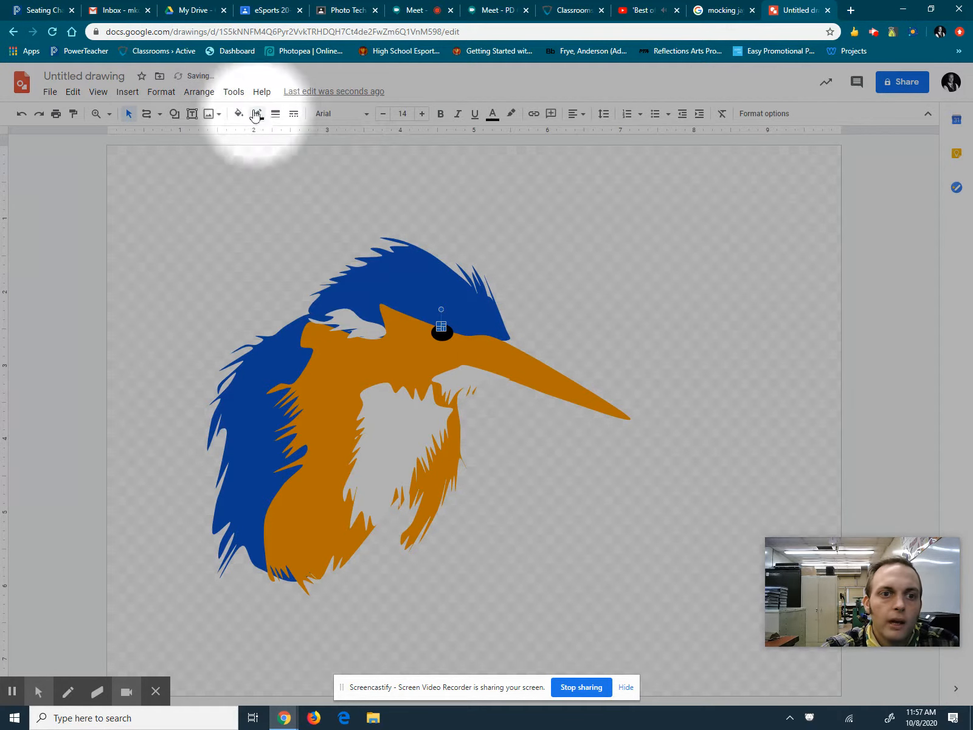
click(257, 113)
click(316, 135)
click(72, 204)
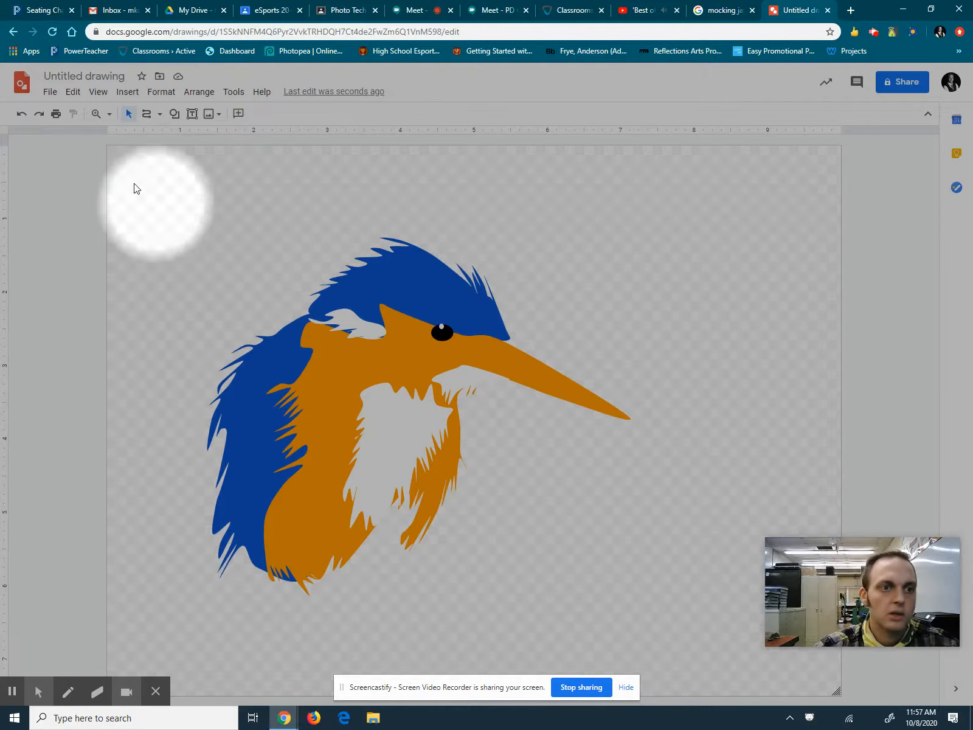
- Paste a copy of the white chest group and fill the copy with solid black
click(416, 427)
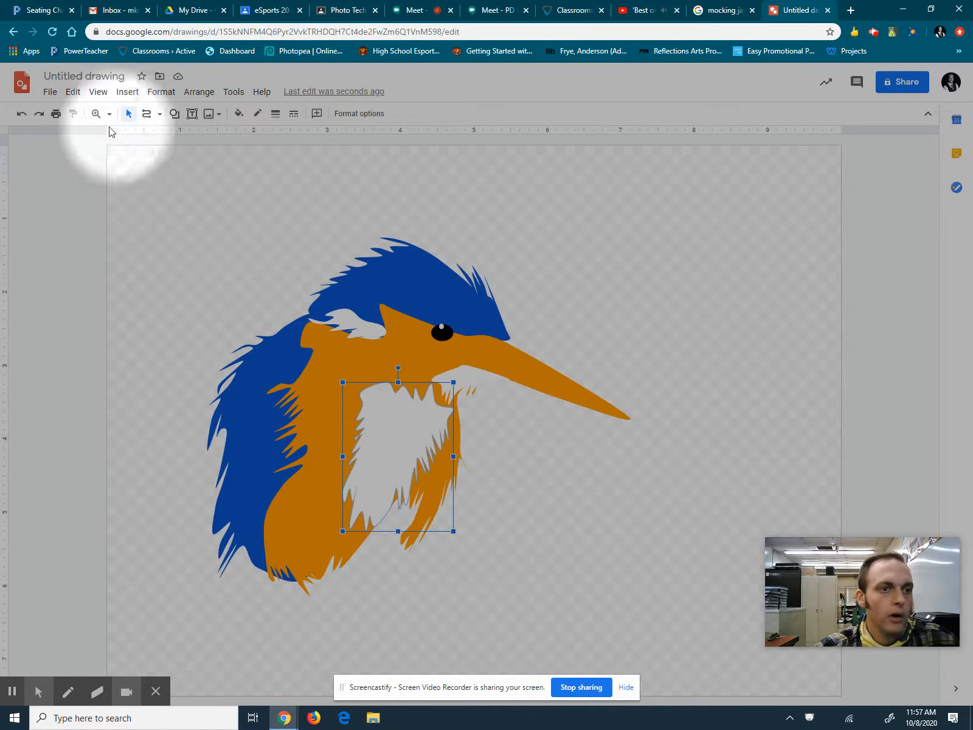
click(73, 93)
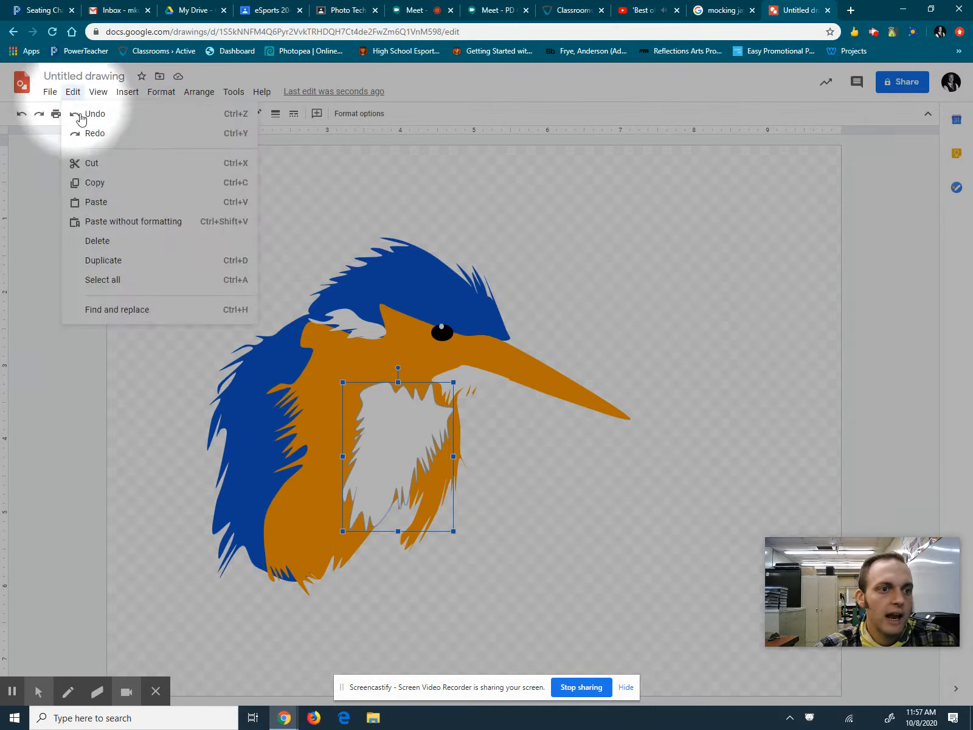
click(89, 183)
click(73, 91)
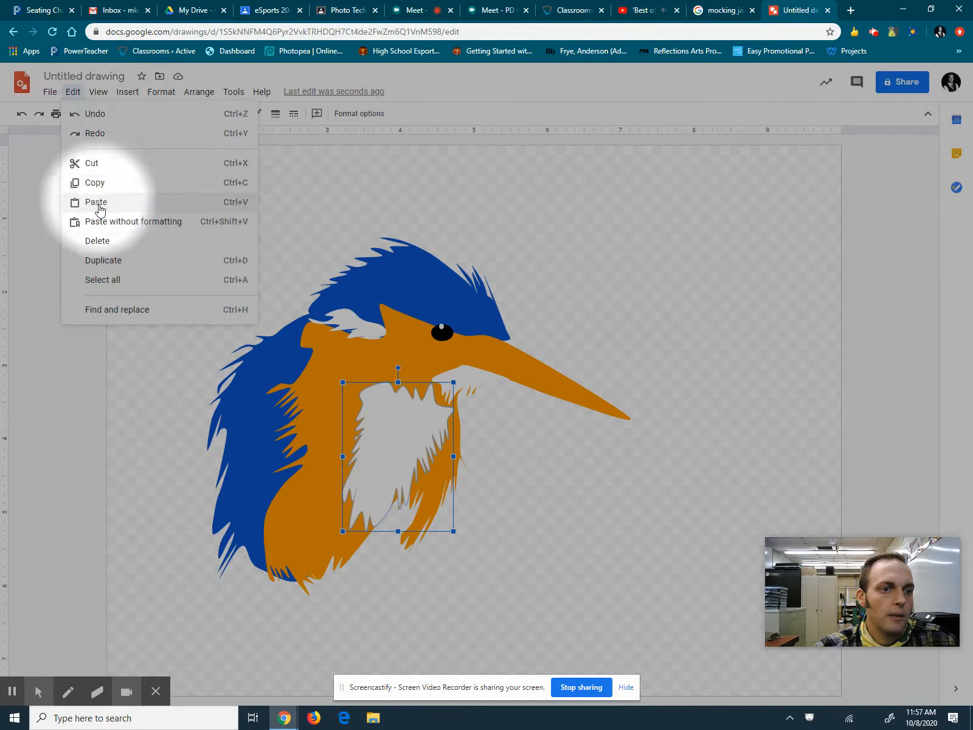
click(94, 203)
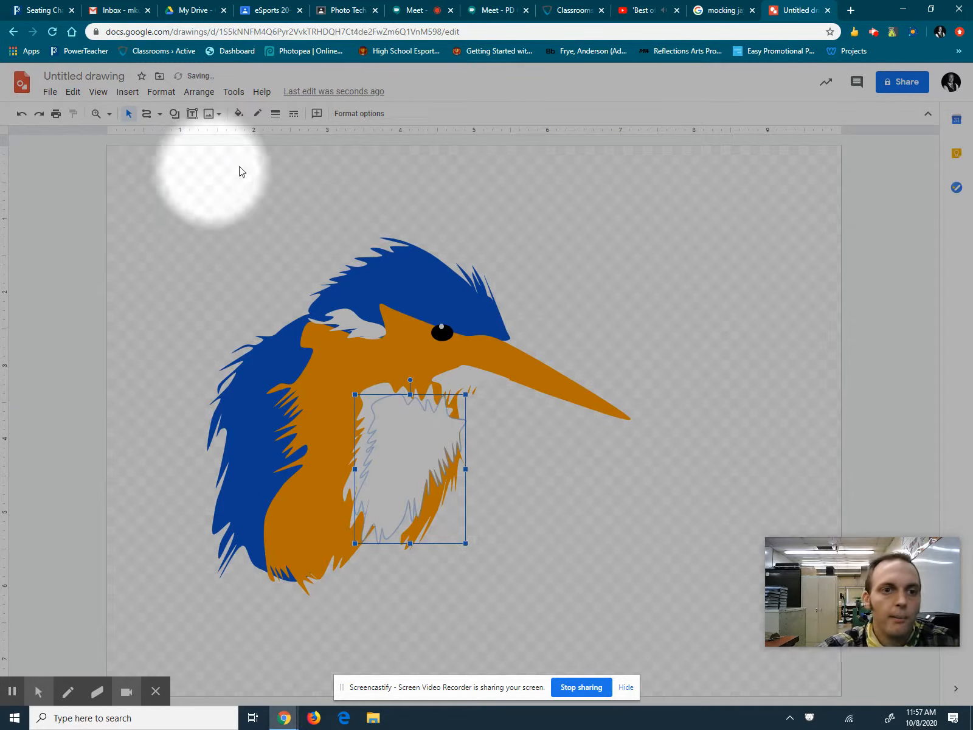
click(239, 113)
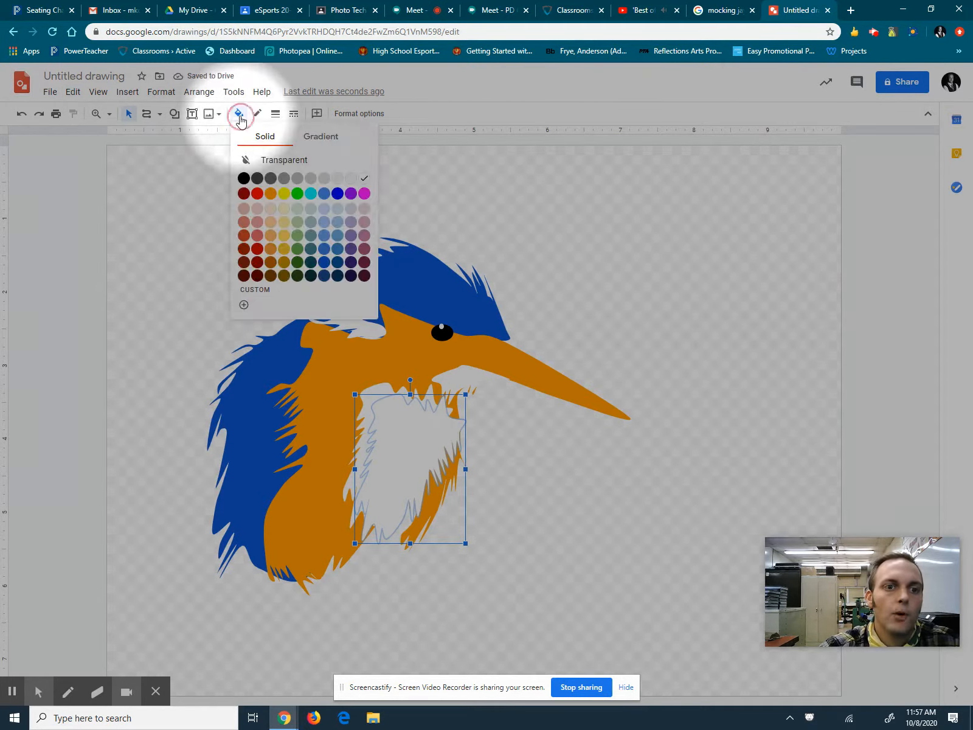
click(243, 178)
- Nudge the black chest copy so it sits slightly below and to the right of the white chest shape
key(Up)
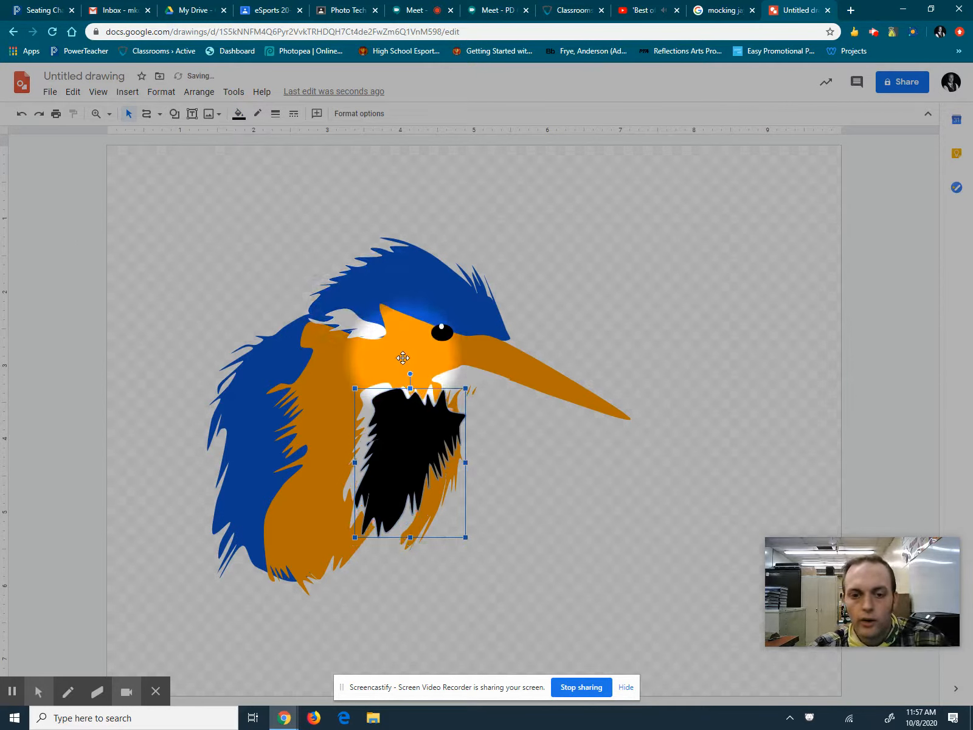
key(Left)
key(Left)
key(Right)
key(Up)
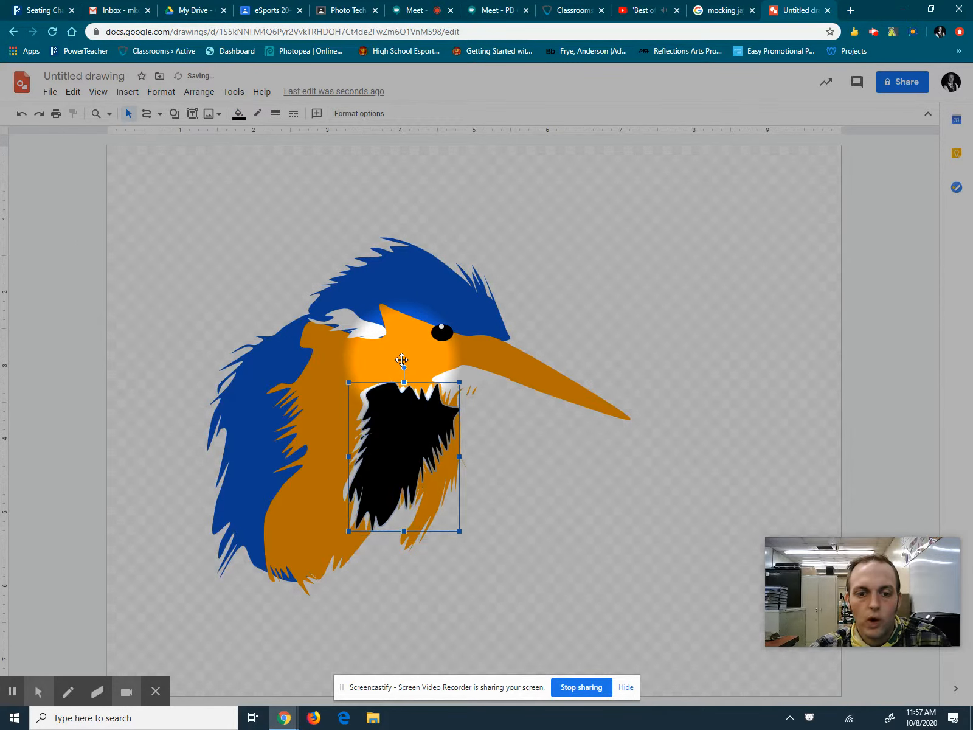
key(Left)
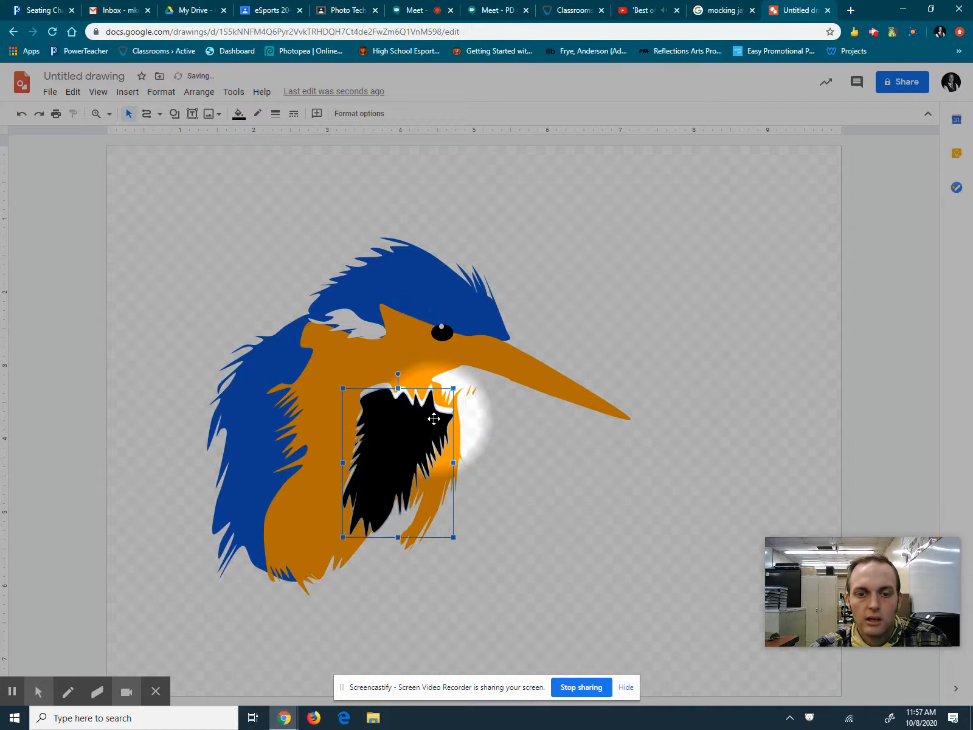
key(Right)
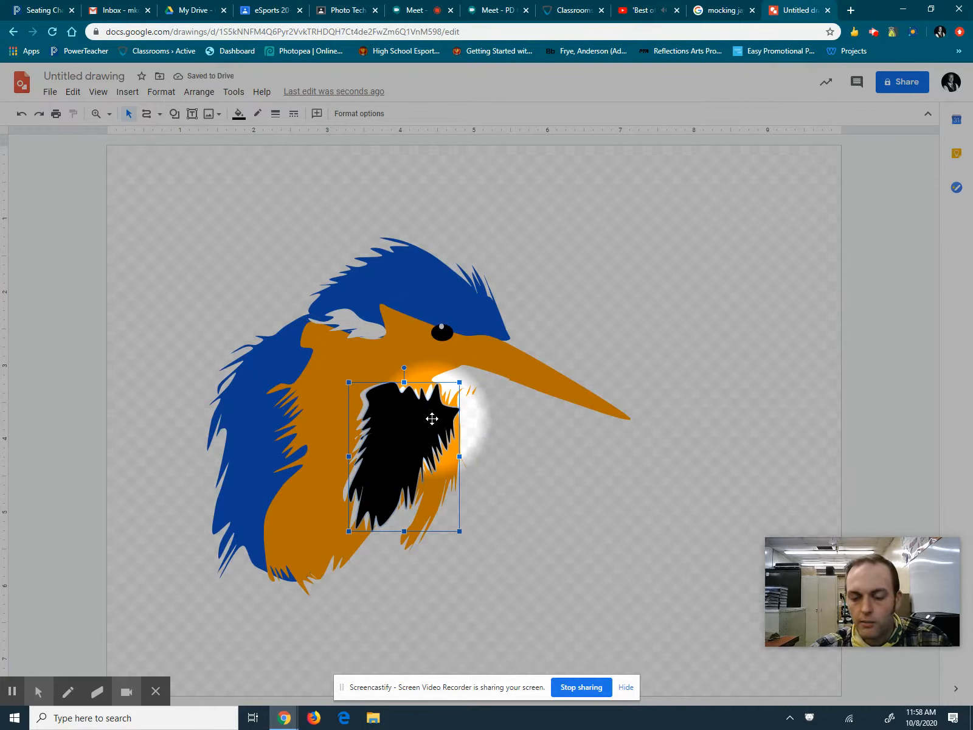
key(Down)
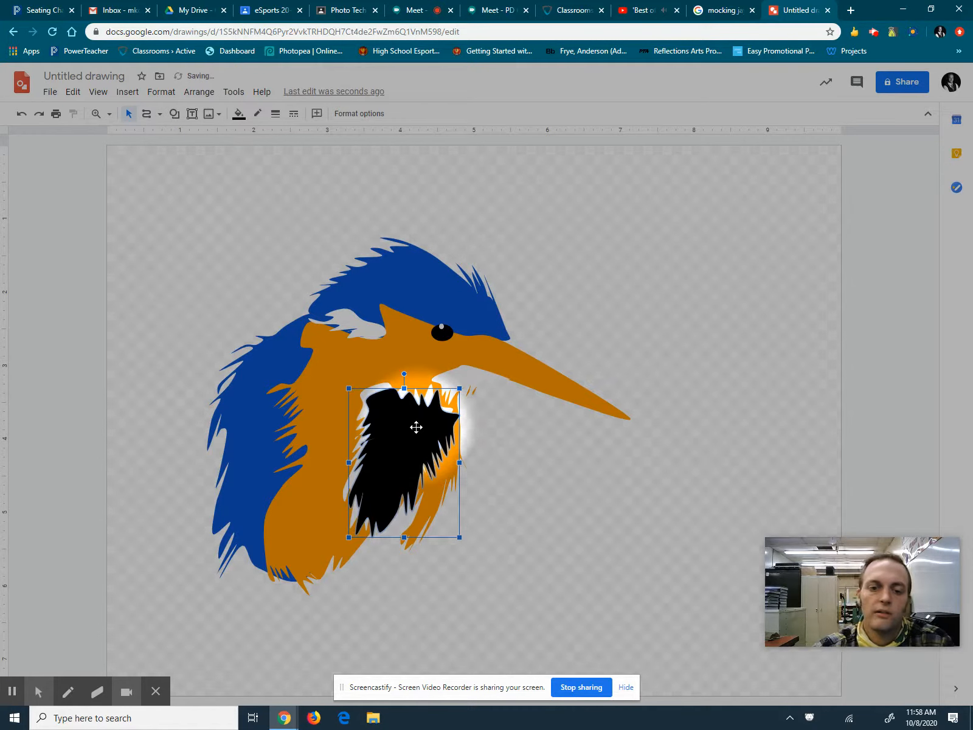
- Send the black chest copy backward one level
right_click(414, 430)
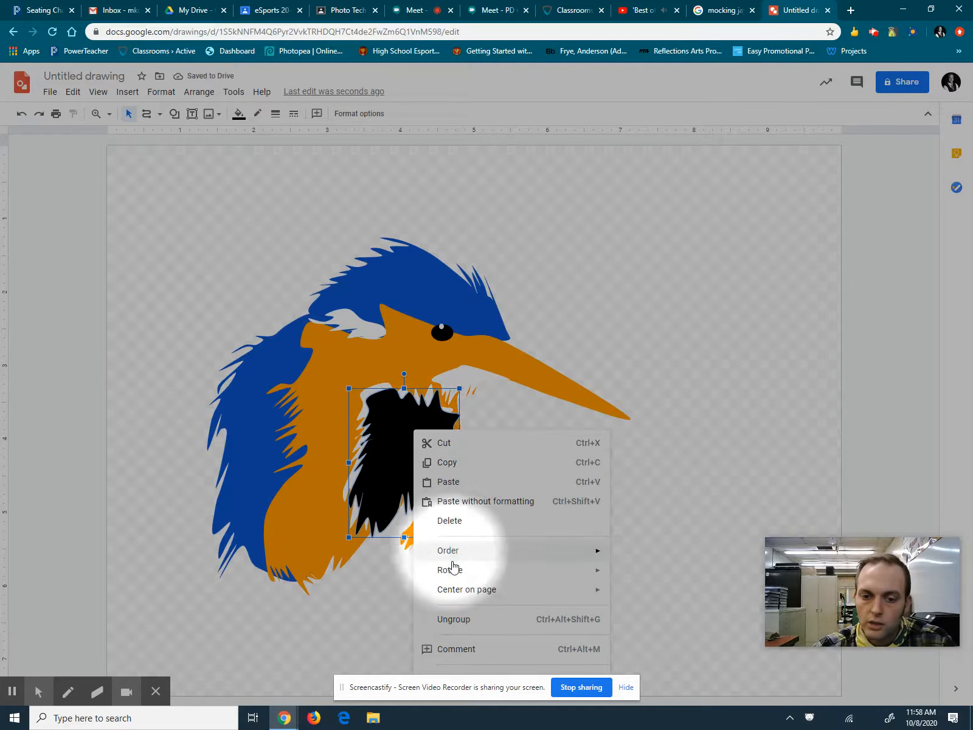
mouse_move(481, 557)
click(663, 594)
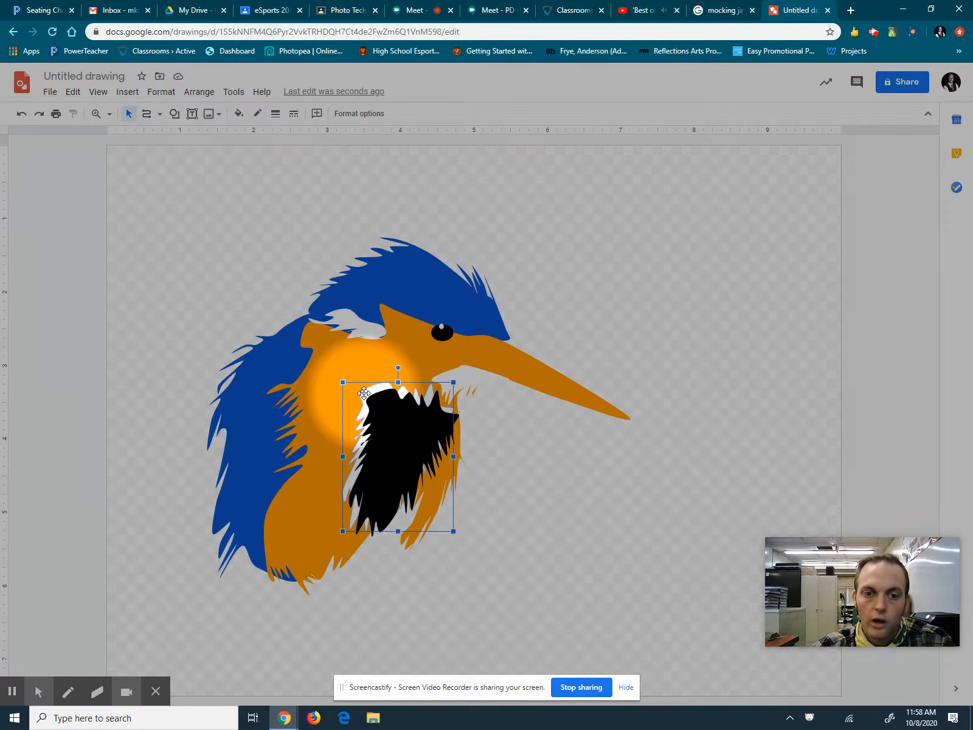
- Bring the white chest group to the front, above its black shadow copy, and deselect it
right_click(365, 392)
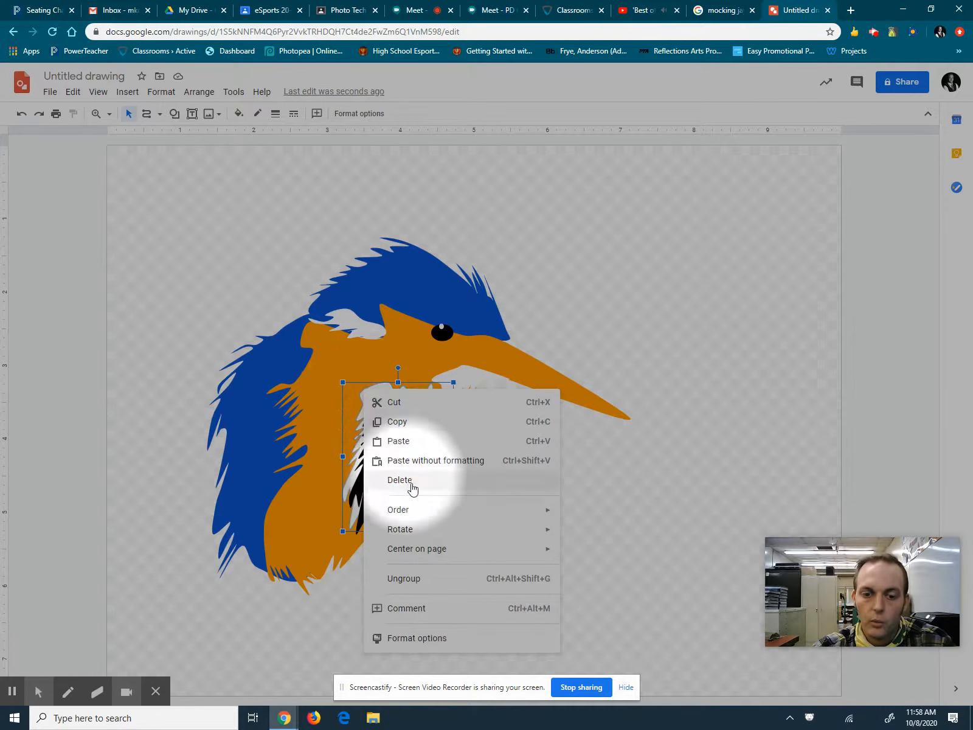
mouse_move(446, 515)
click(584, 516)
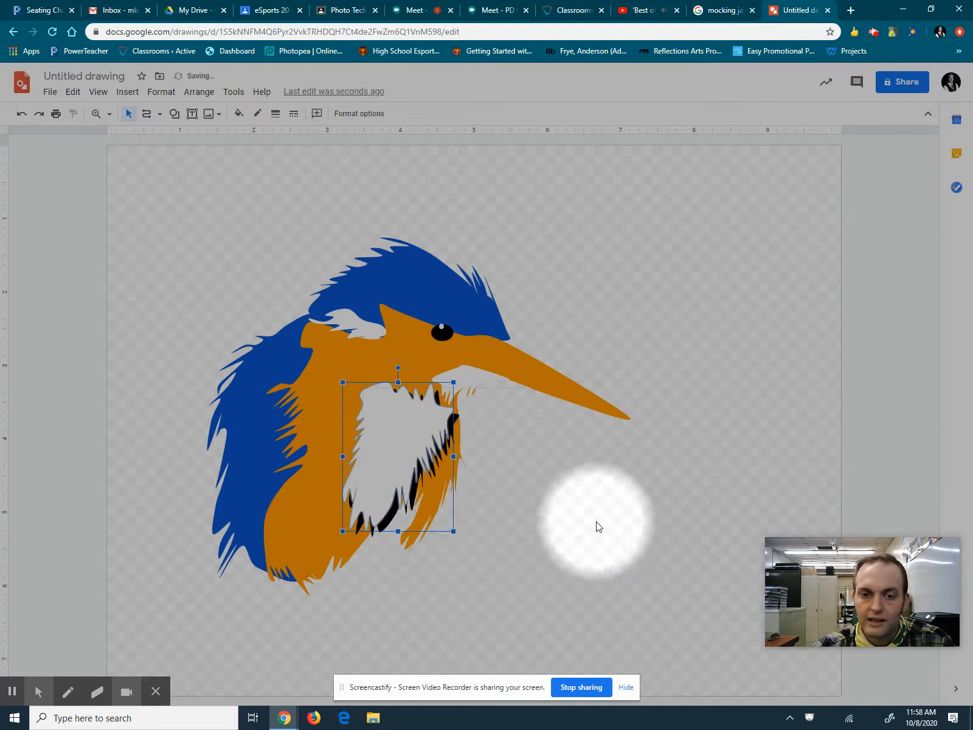
click(575, 491)
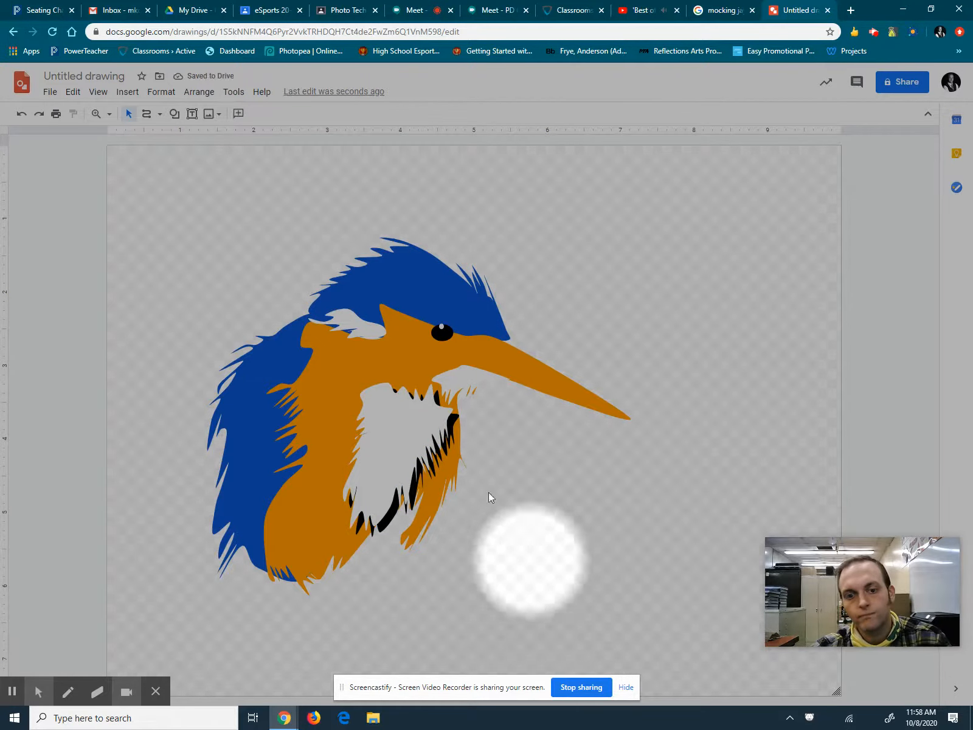
- Paste a copy of the white throat shape under the beak and offset it slightly down and to the right of the original
right_click(457, 385)
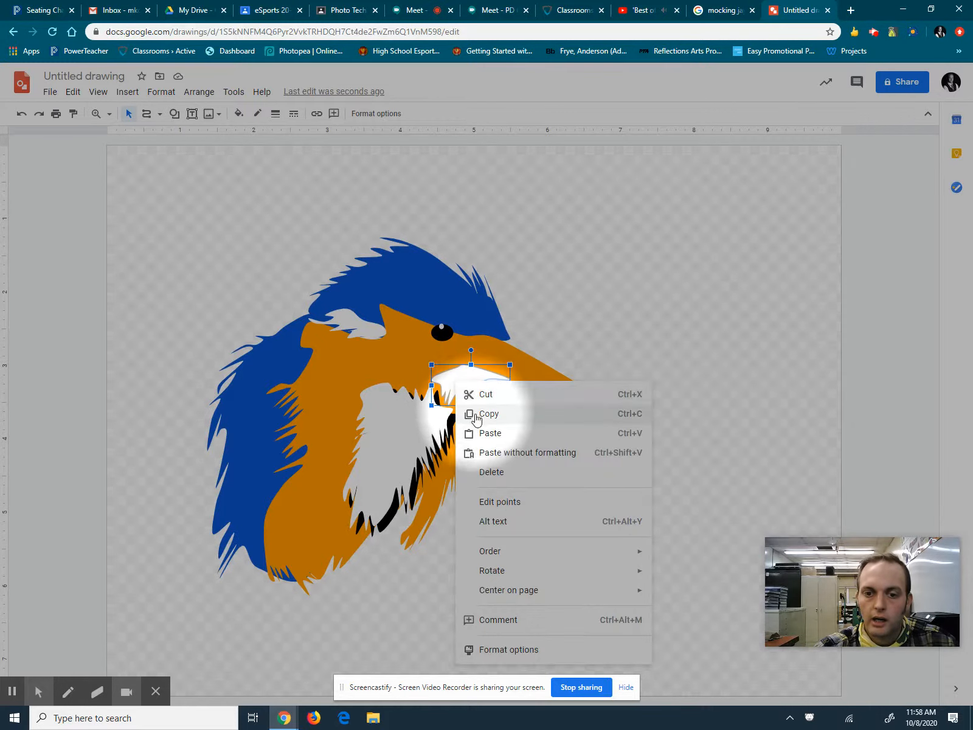
click(474, 413)
right_click(458, 378)
click(490, 430)
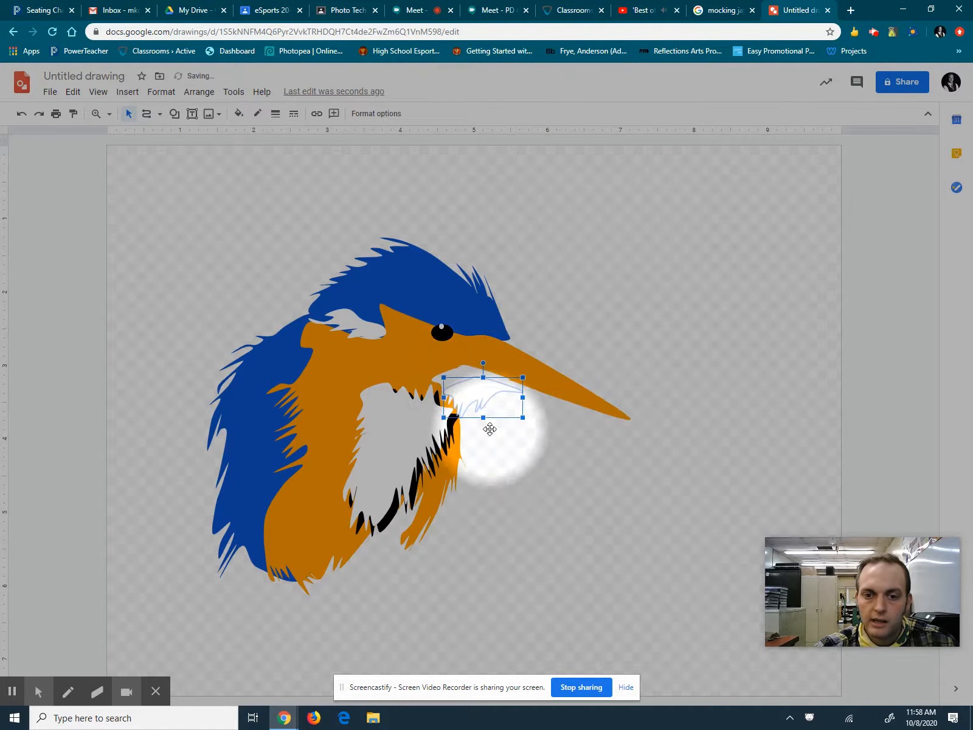
drag(494, 438, 457, 436)
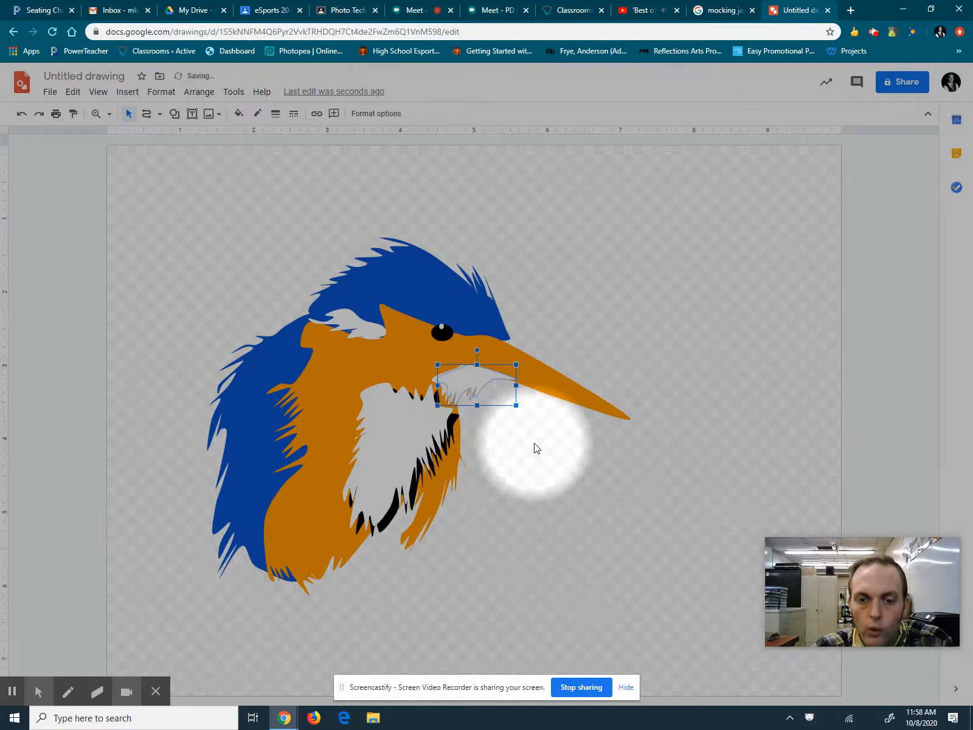
drag(476, 392, 475, 397)
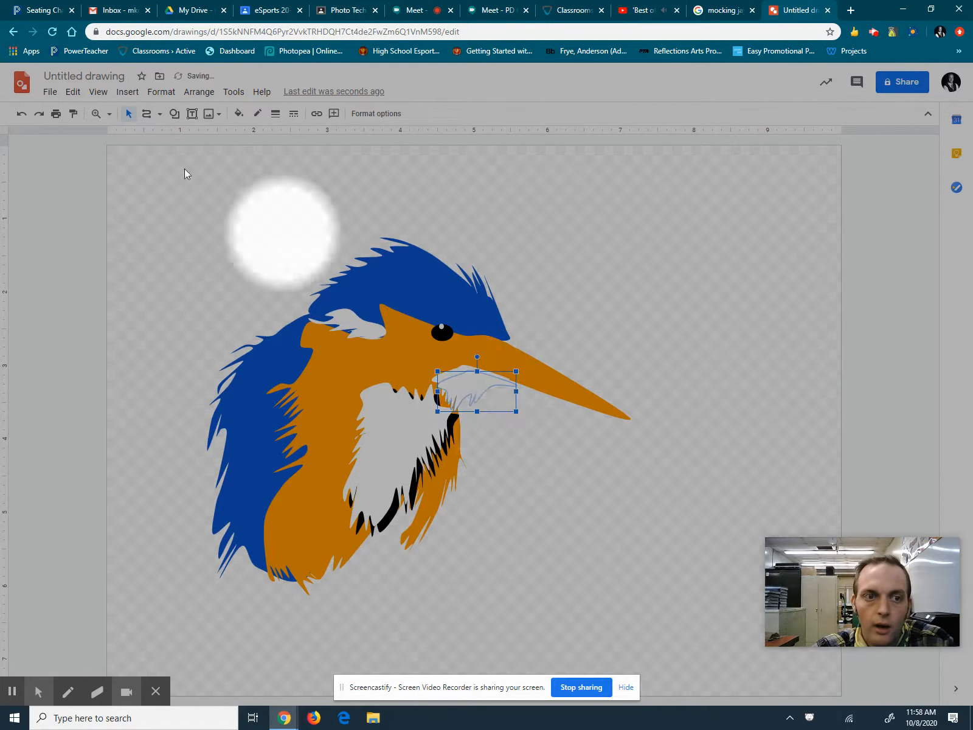
- Fill the pasted throat shape with solid black
click(239, 114)
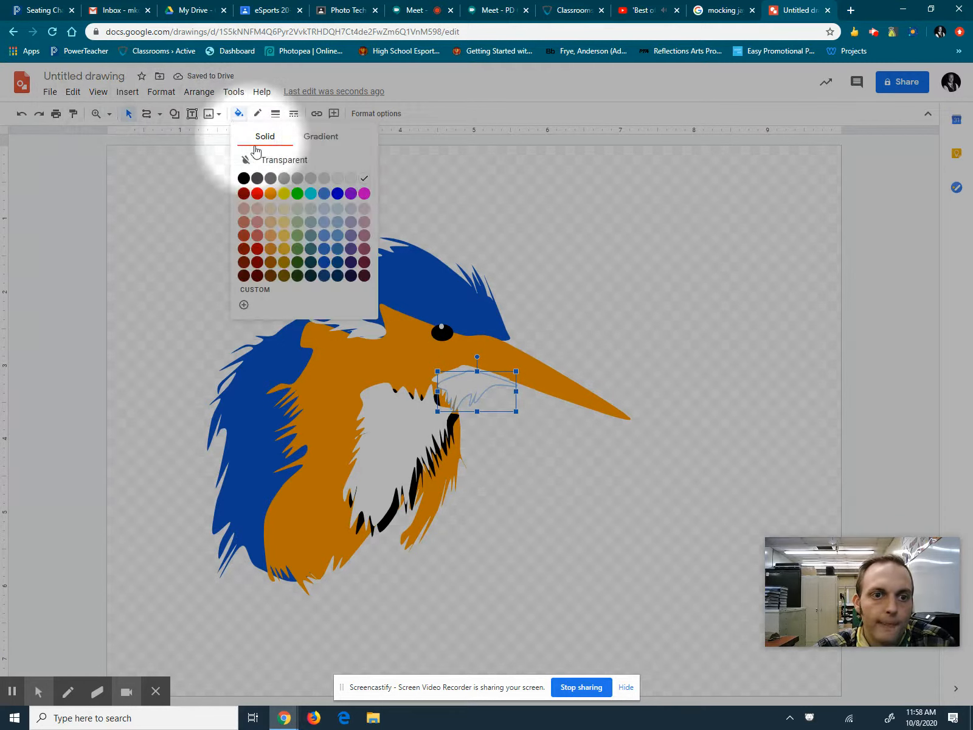
click(243, 178)
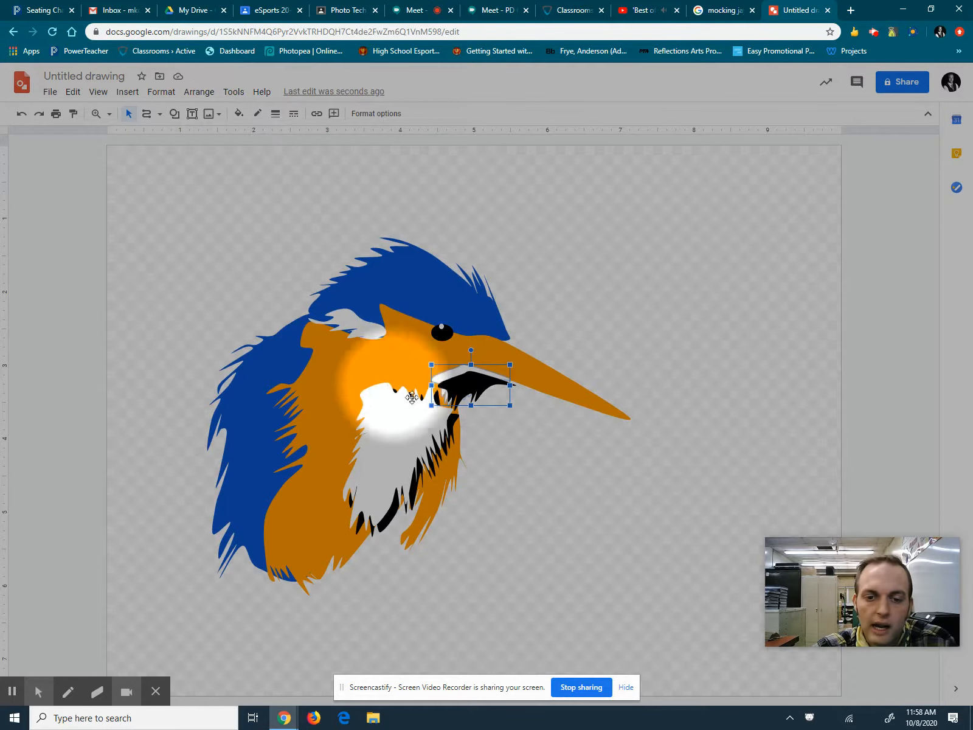
- Bring the original white throat shape to the front, above its black copy, and deselect it
click(199, 91)
mouse_move(310, 114)
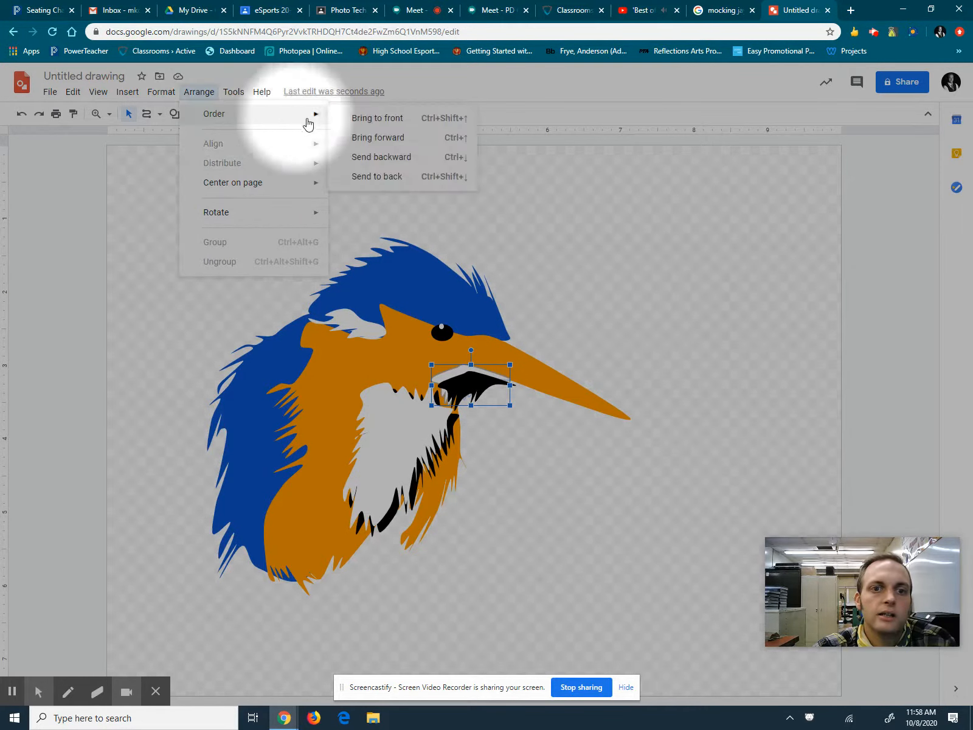
click(391, 124)
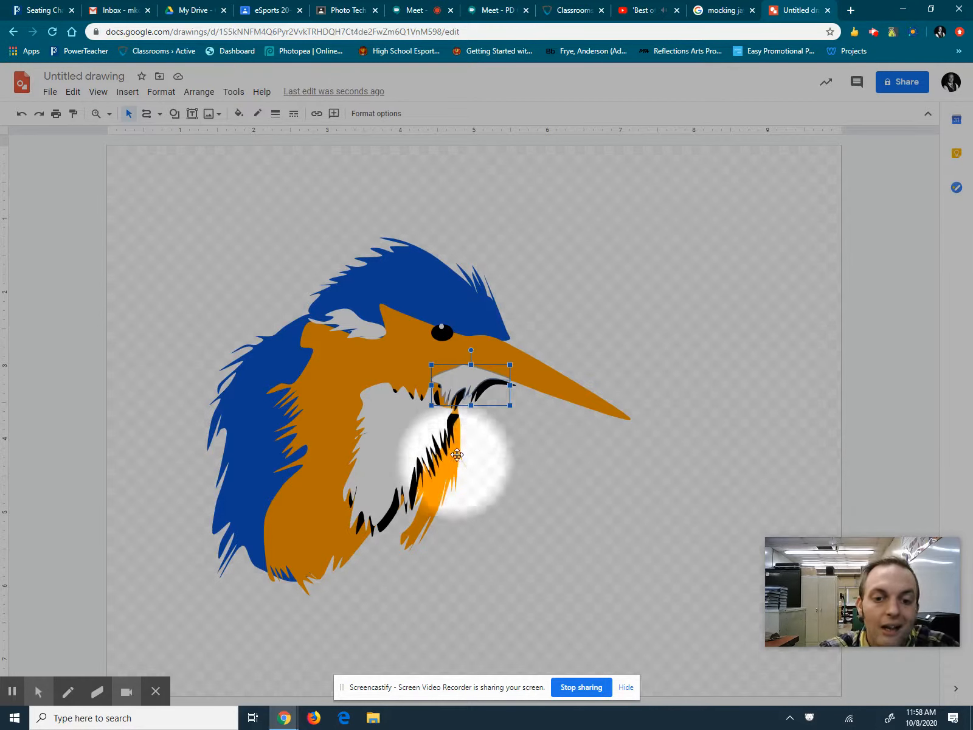
click(541, 379)
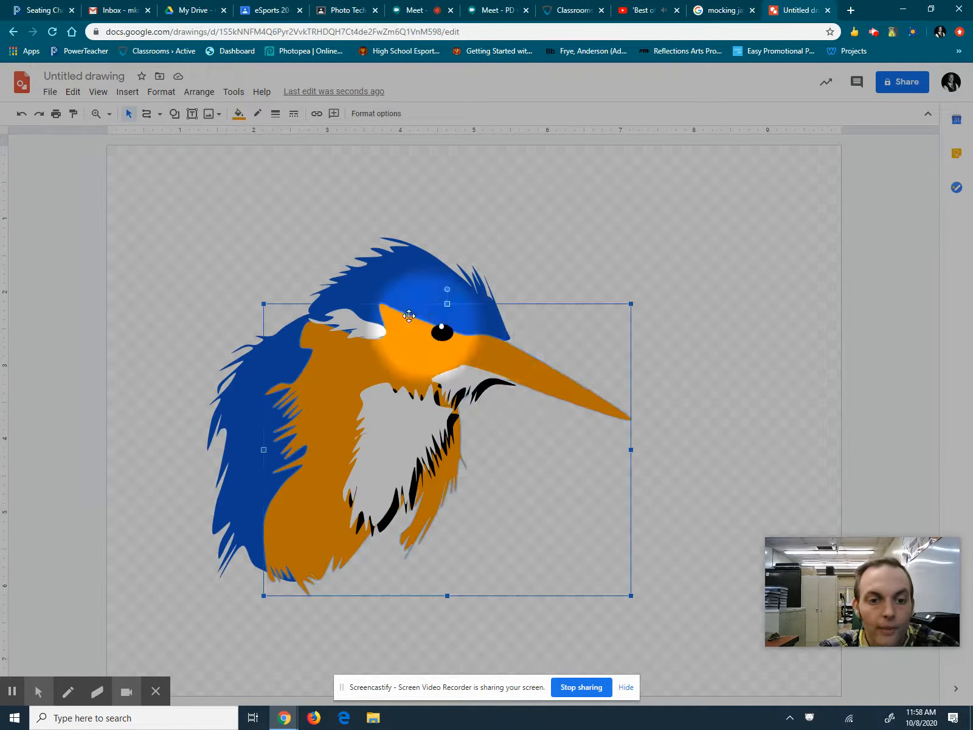
- Place a copy of the white cheek patch slightly down and right of the original and fill it with solid black
click(357, 322)
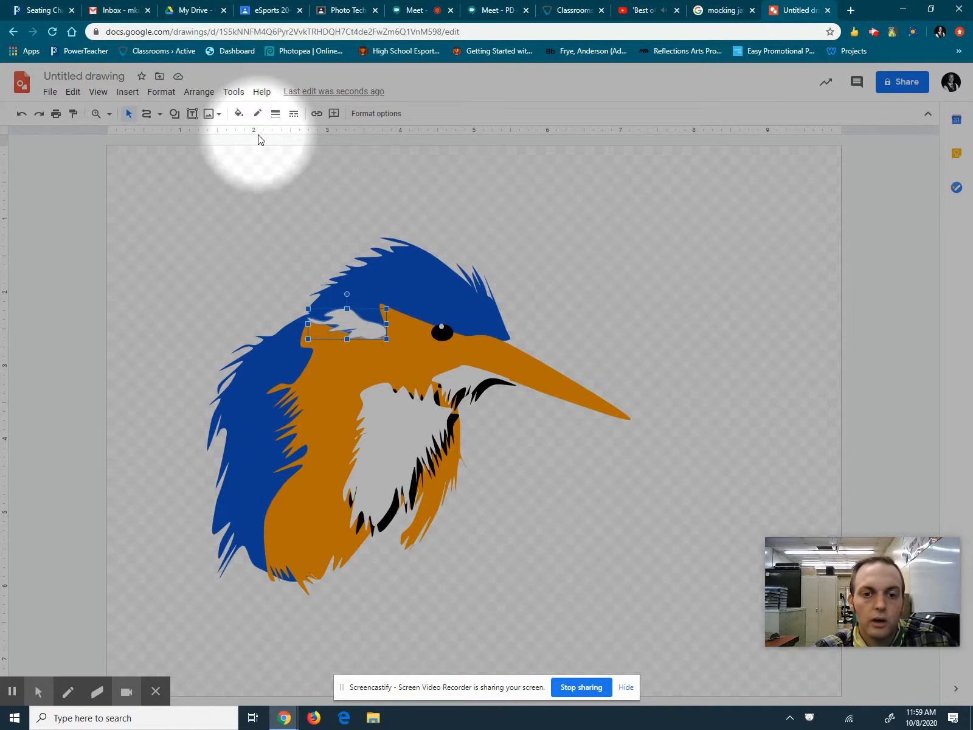
key(Right)
key(Right)
key(Down)
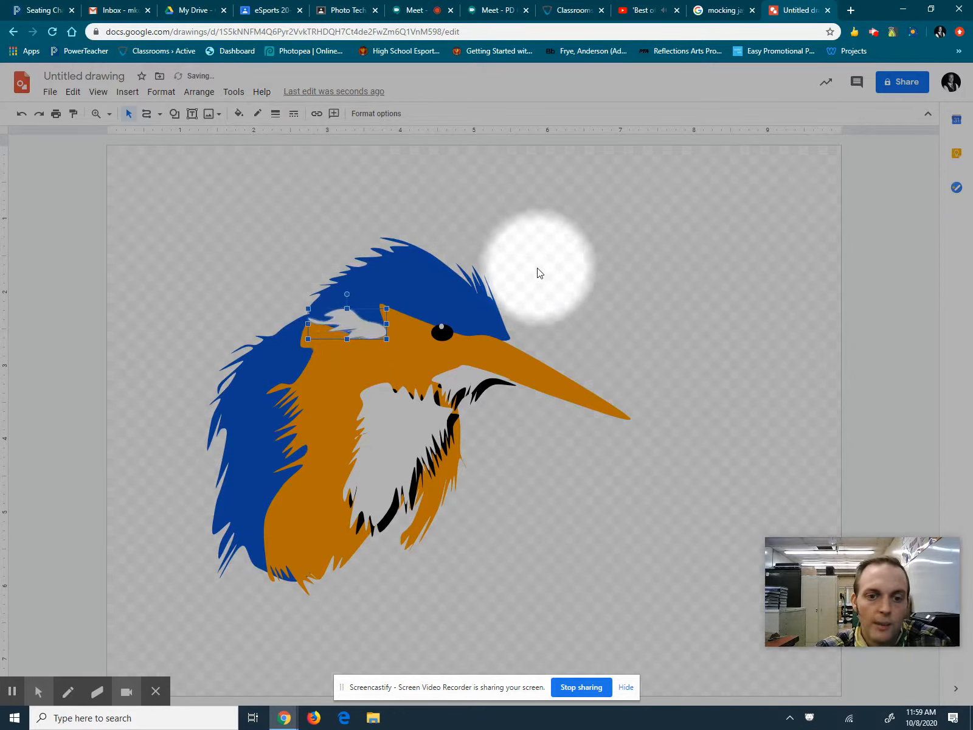
key(Down)
click(238, 113)
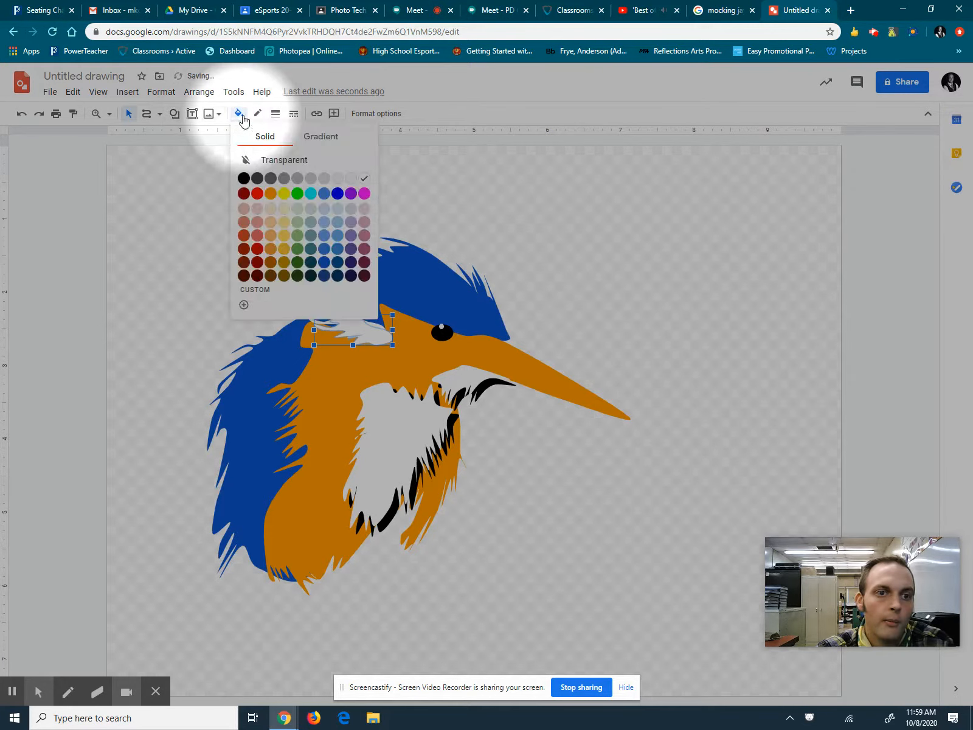
click(244, 177)
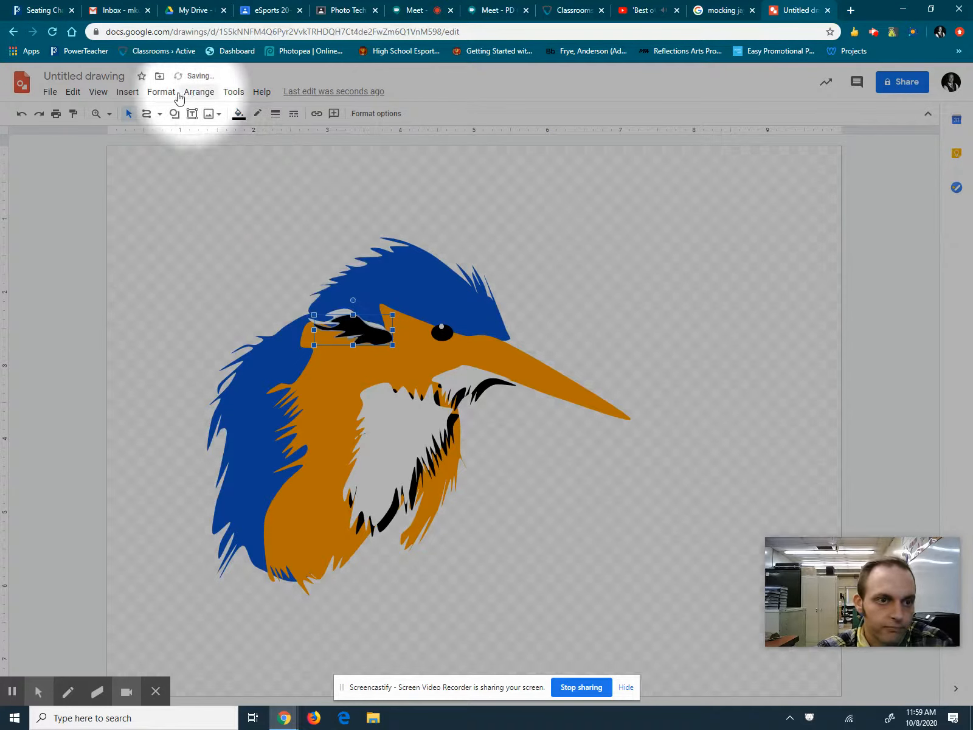
- Bring the original white cheek patch to the front, above its black copy, and deselect it
click(159, 93)
click(158, 98)
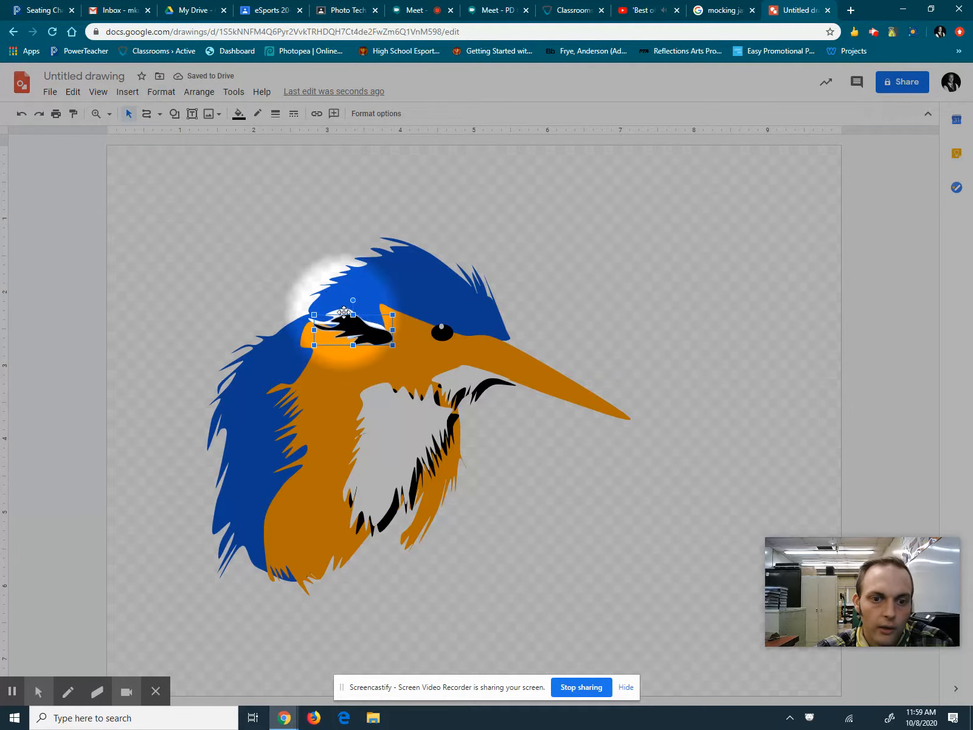
click(199, 91)
click(226, 121)
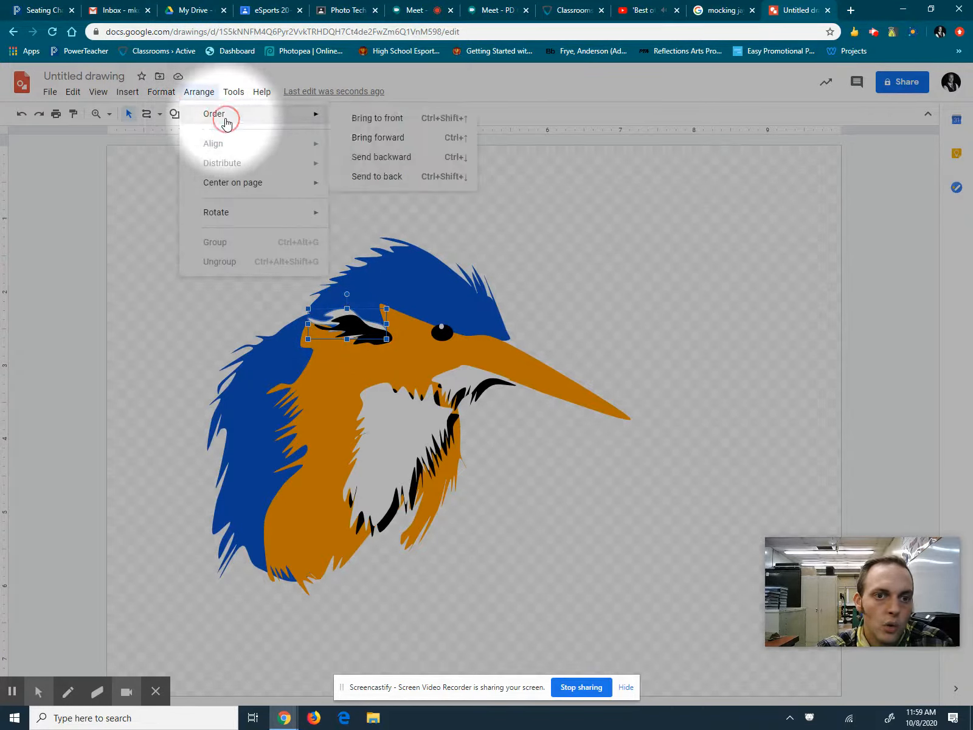
click(377, 118)
drag(607, 270, 767, 360)
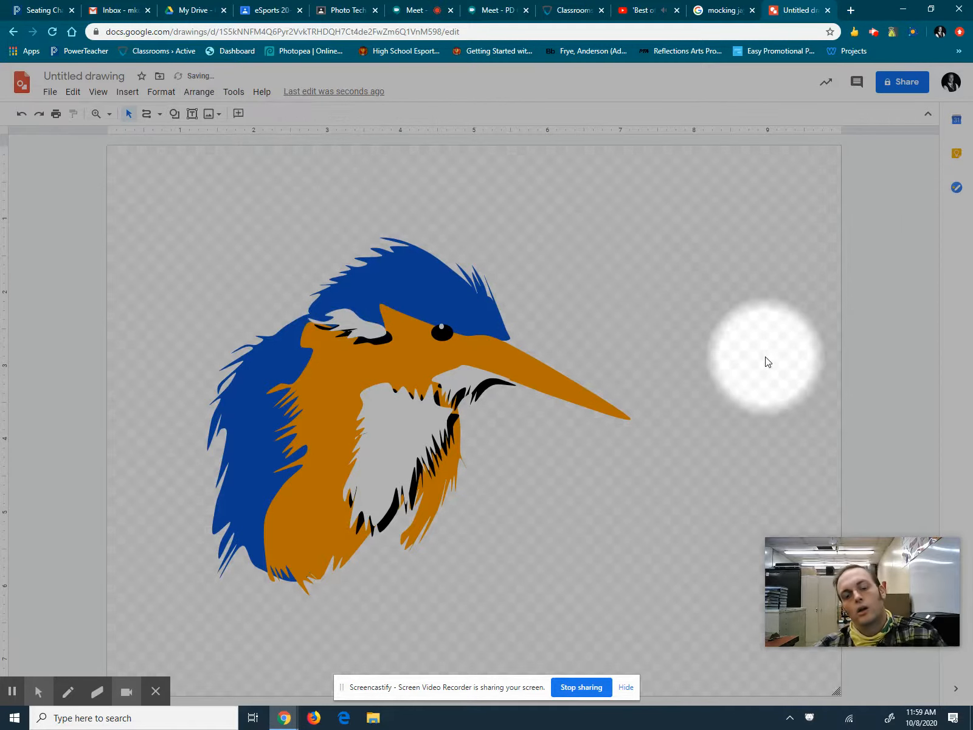
- Duplicate the orange body and beak shape, align the copy exactly over the original, and fill it with solid black
click(532, 375)
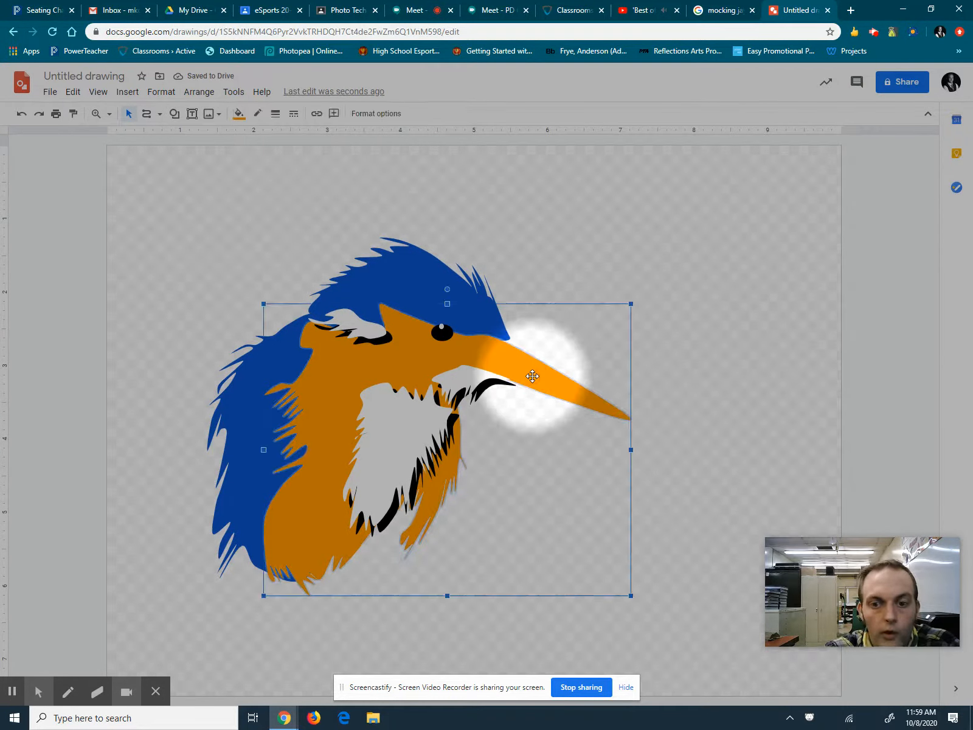
drag(439, 313, 378, 276)
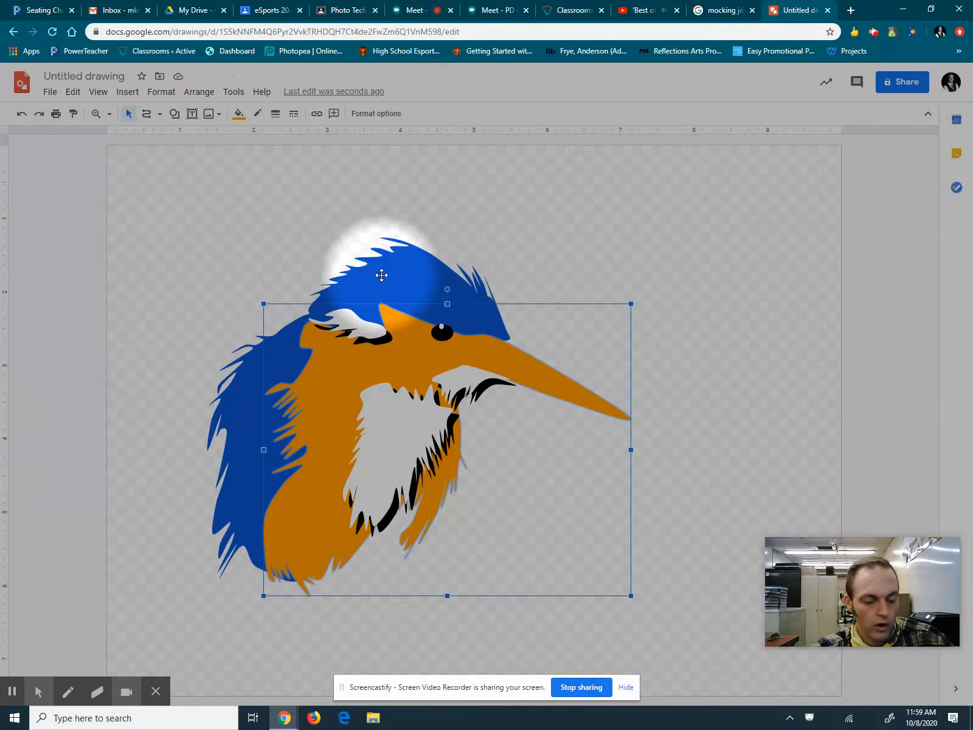
key(ctrl+d)
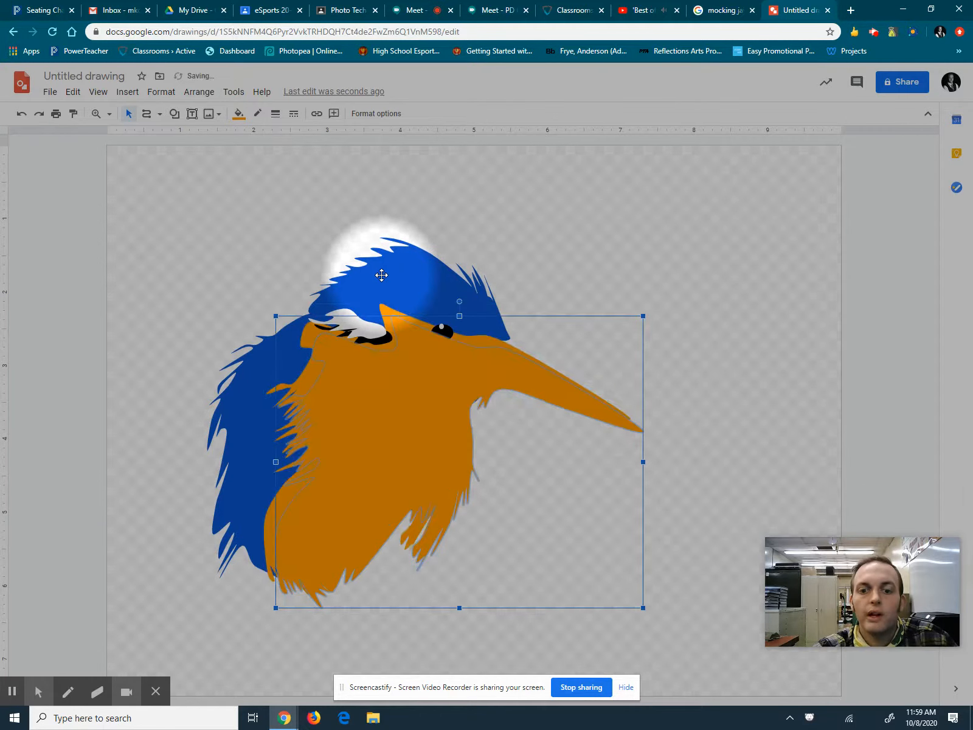
key(Up)
key(Left)
key(Left)
key(Up)
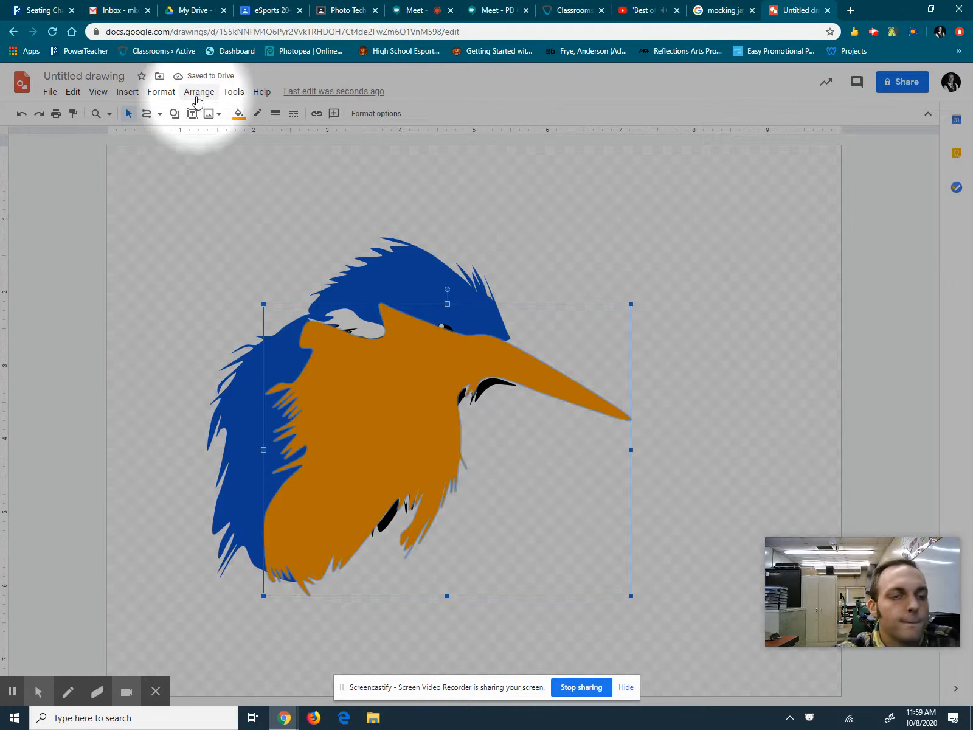
click(238, 114)
click(245, 178)
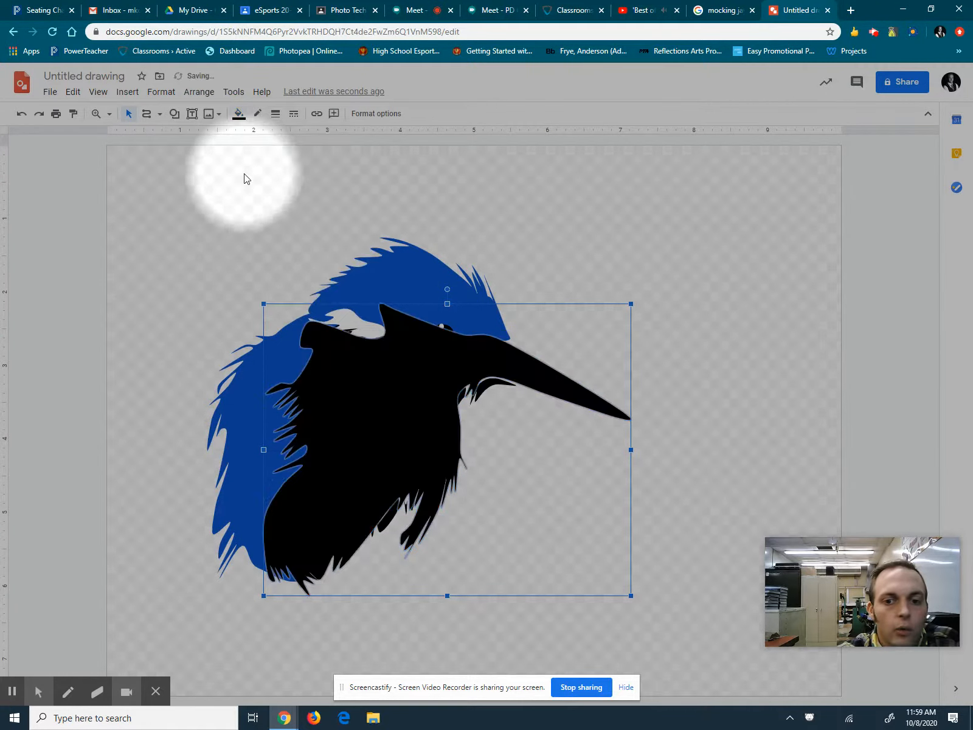
- Offset the black body and beak copy slightly down and to the right, and send it behind all other shapes
key(Right)
key(Down)
click(202, 97)
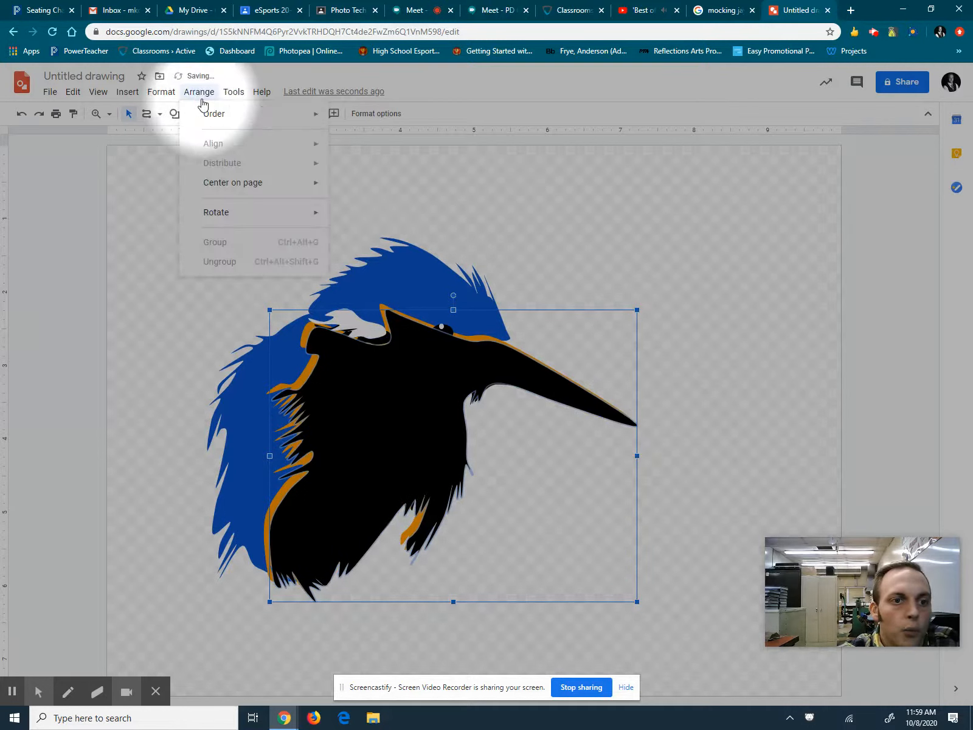
mouse_move(217, 113)
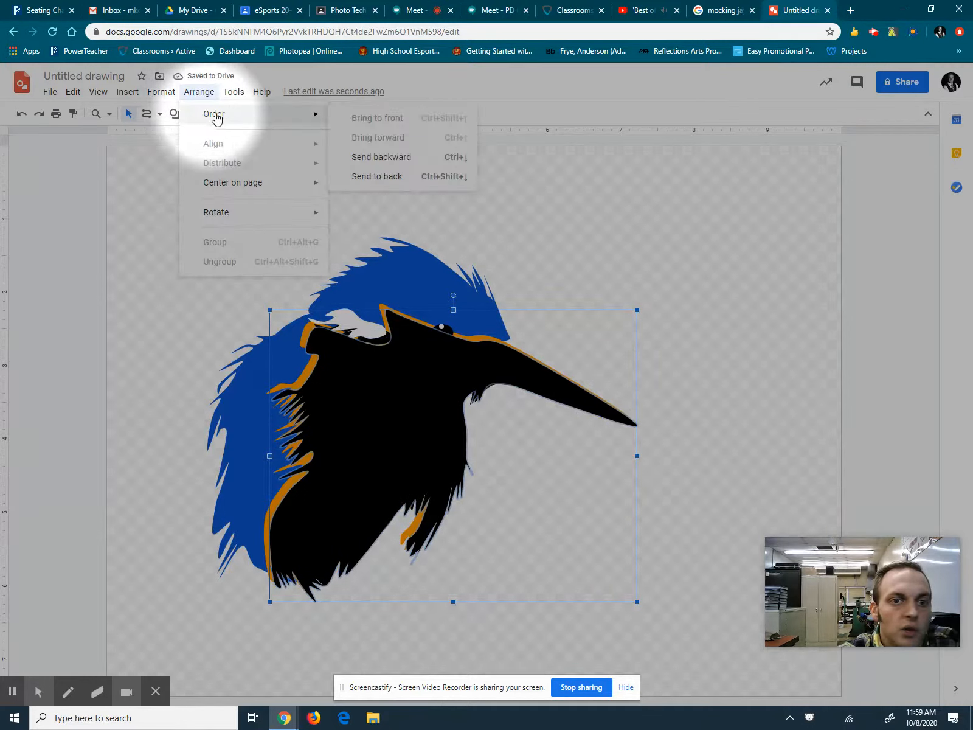
click(378, 176)
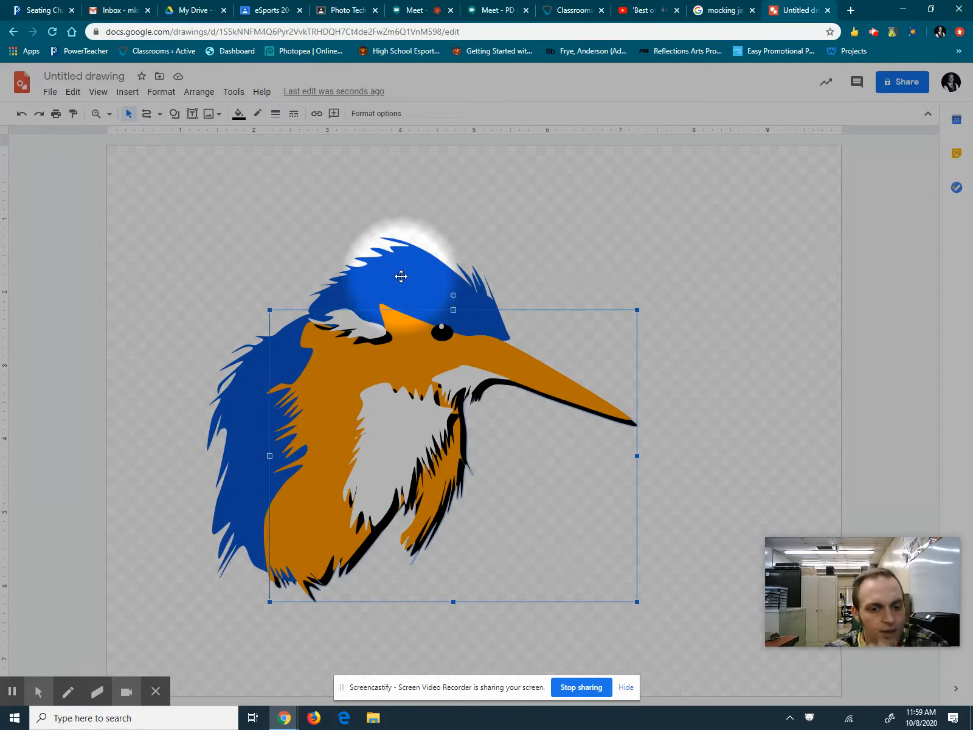
- Paste a copy of the blue back feather shape exactly over the original and fill it with solid black
click(247, 446)
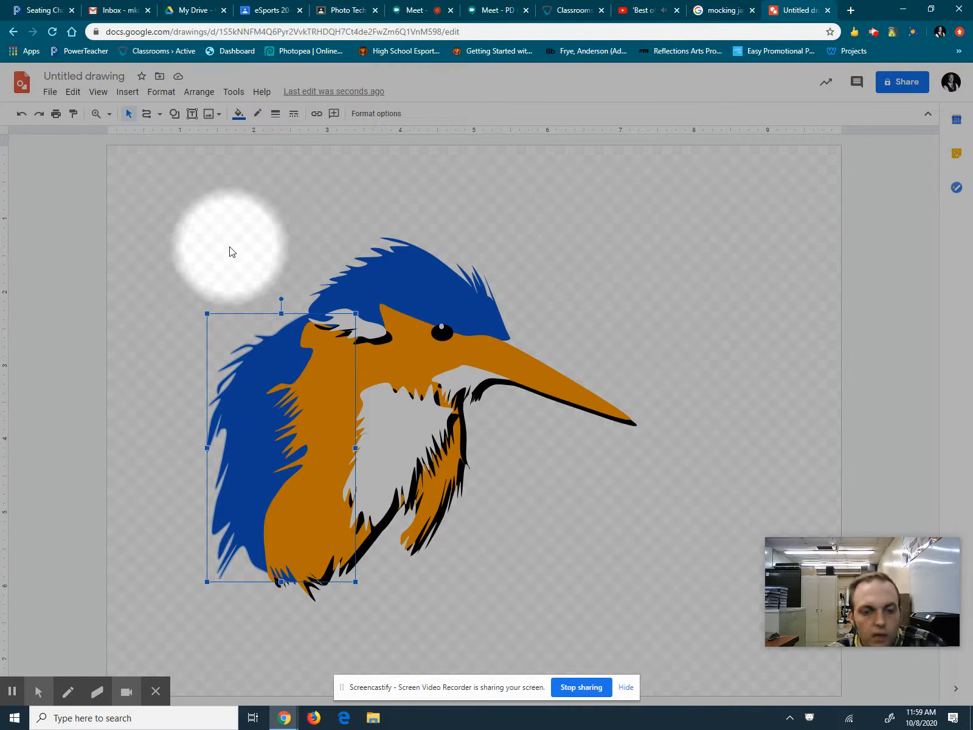
key(ctrl+v)
key(Left)
key(Up)
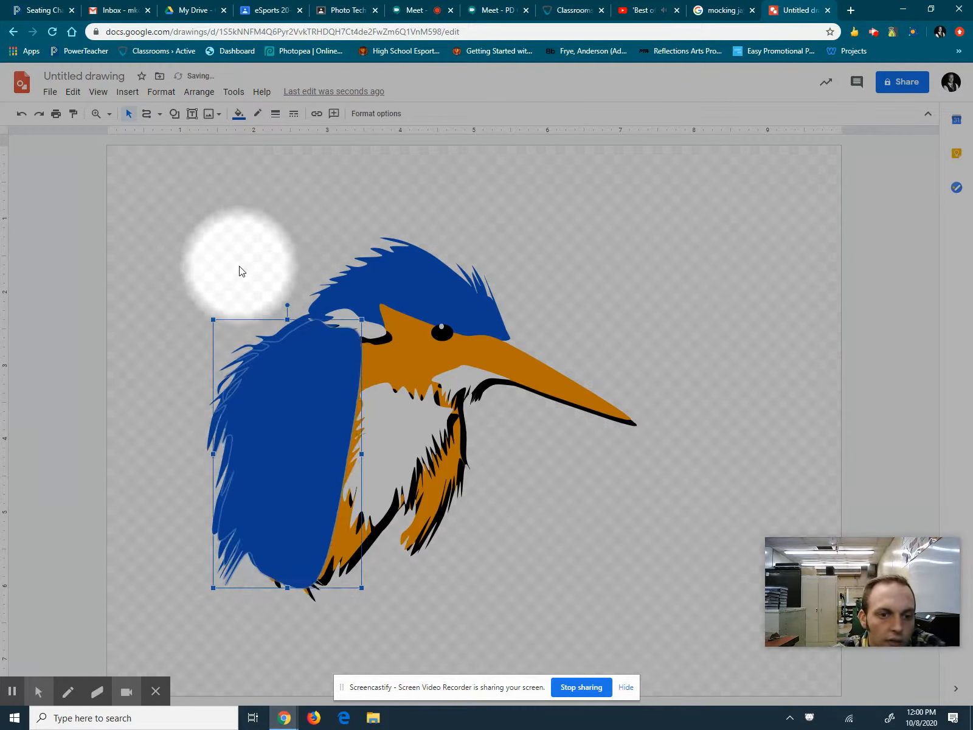
key(Left)
key(Up)
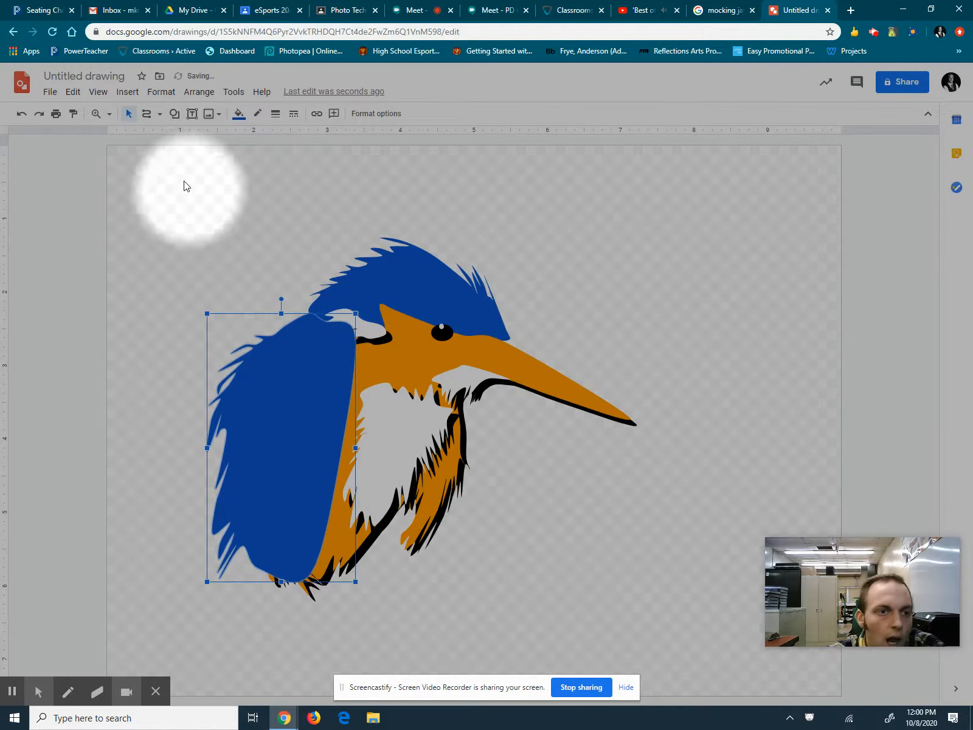
click(239, 115)
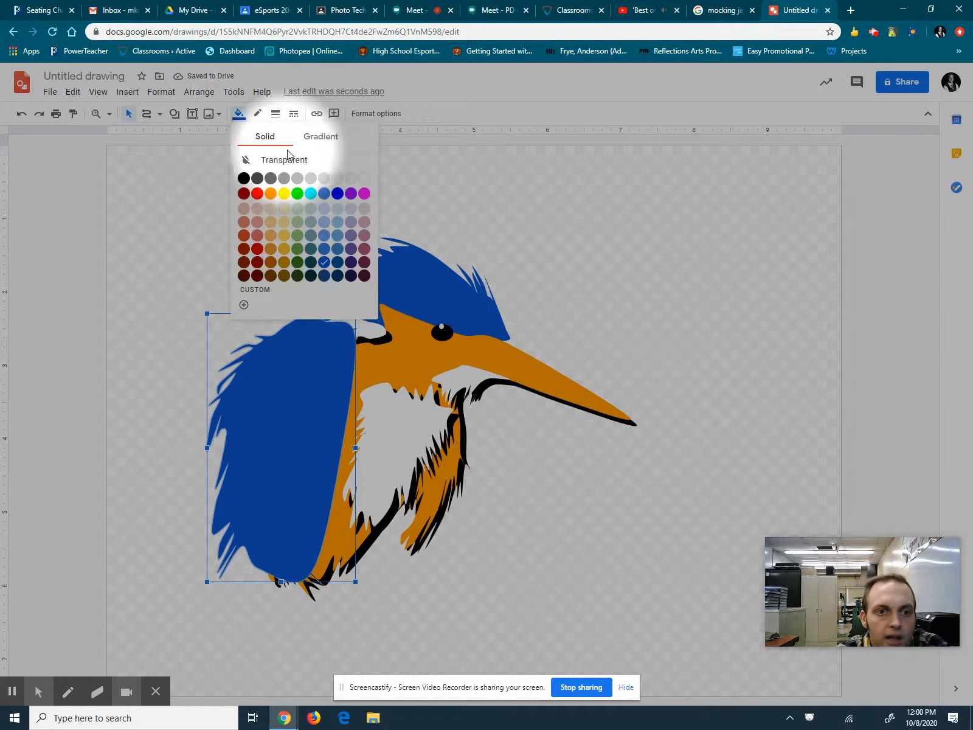
click(244, 178)
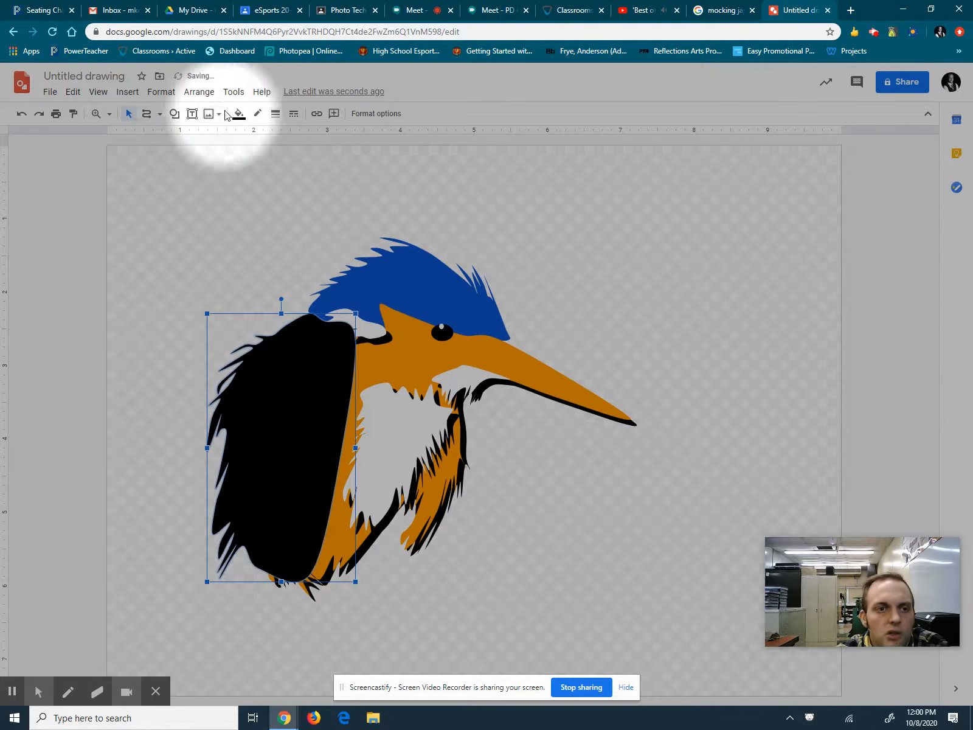
- Send the black copy of the back feathers behind all other shapes and offset it slightly down and to the right
click(198, 92)
mouse_move(210, 114)
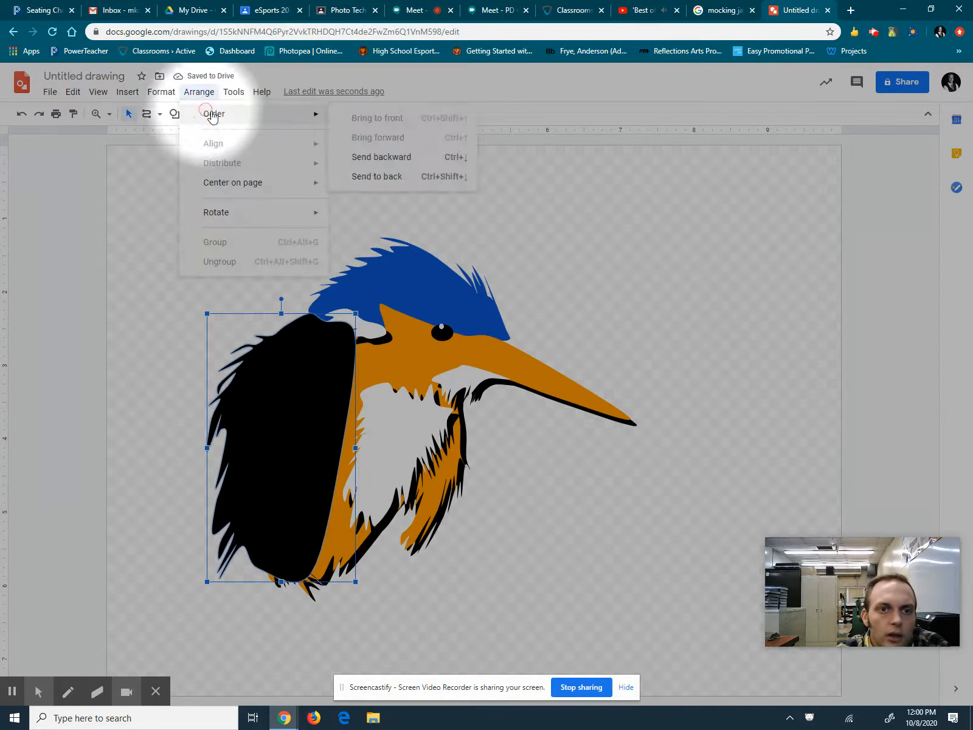
click(395, 177)
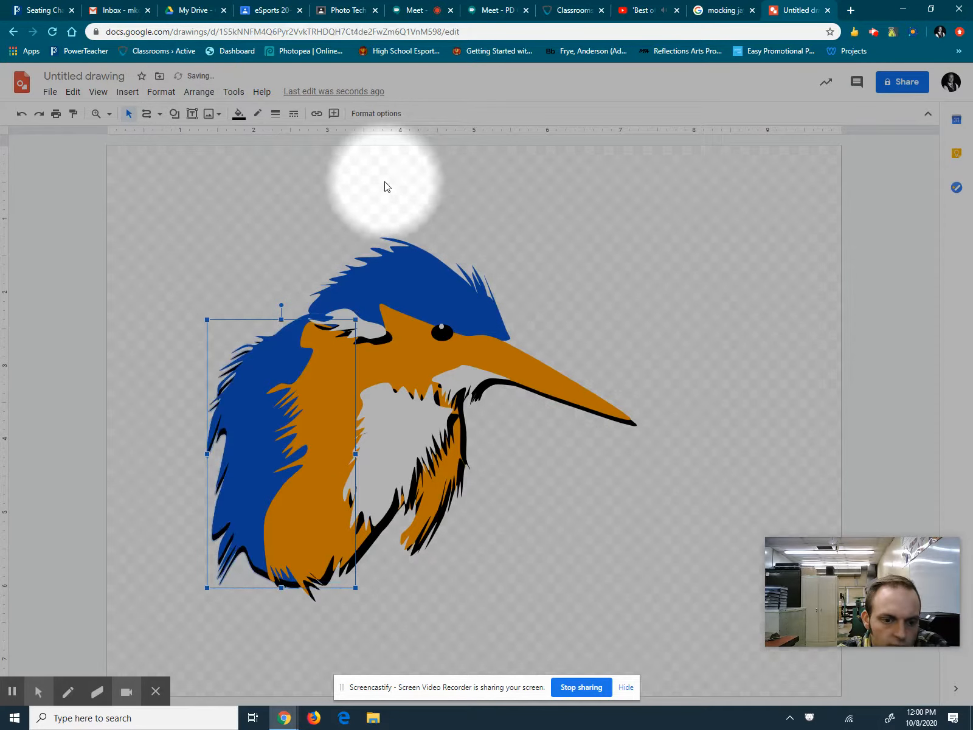
key(Right)
key(Down)
- Duplicate the blue head crest, align the copy exactly over the original, and fill it with solid black
drag(378, 190, 419, 267)
click(419, 267)
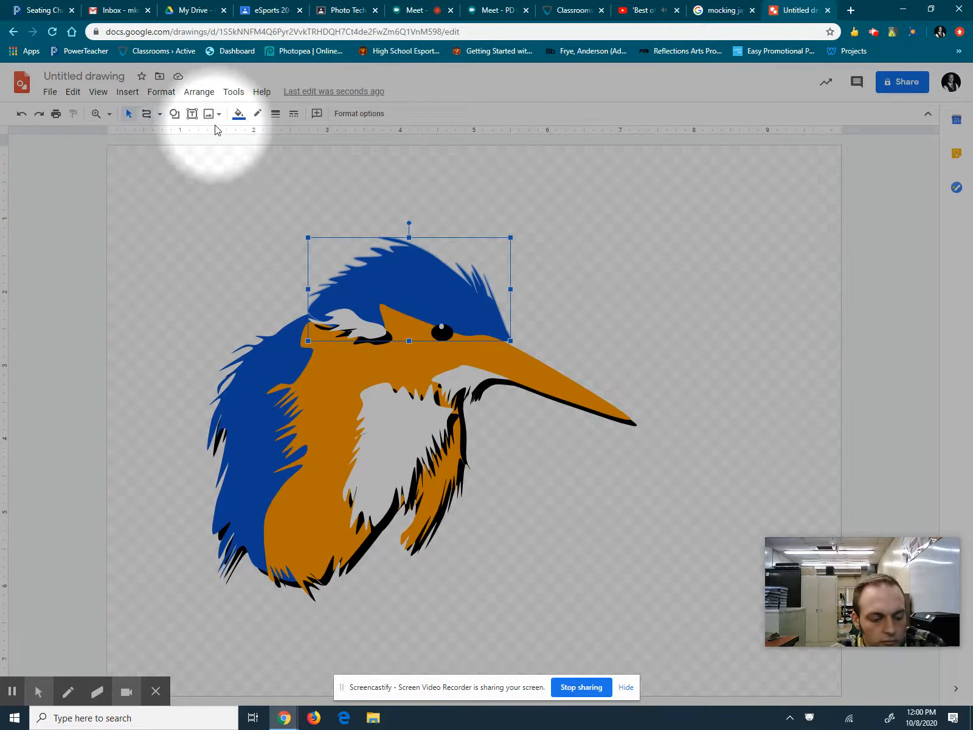
key(ctrl+d)
key(Left)
key(Up)
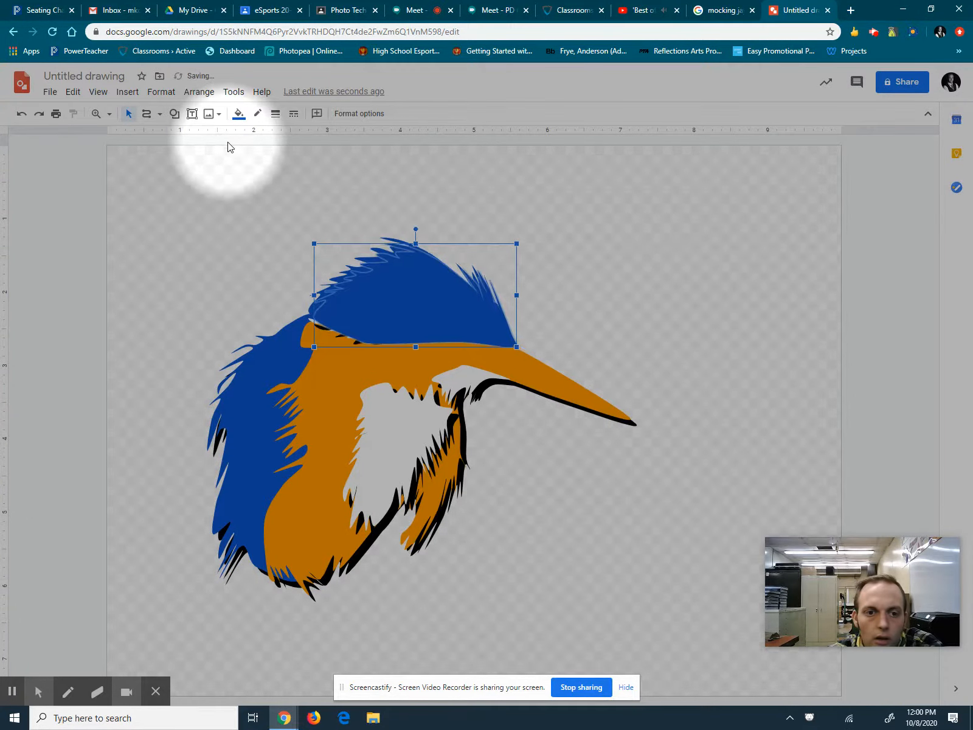
key(Left)
key(Up)
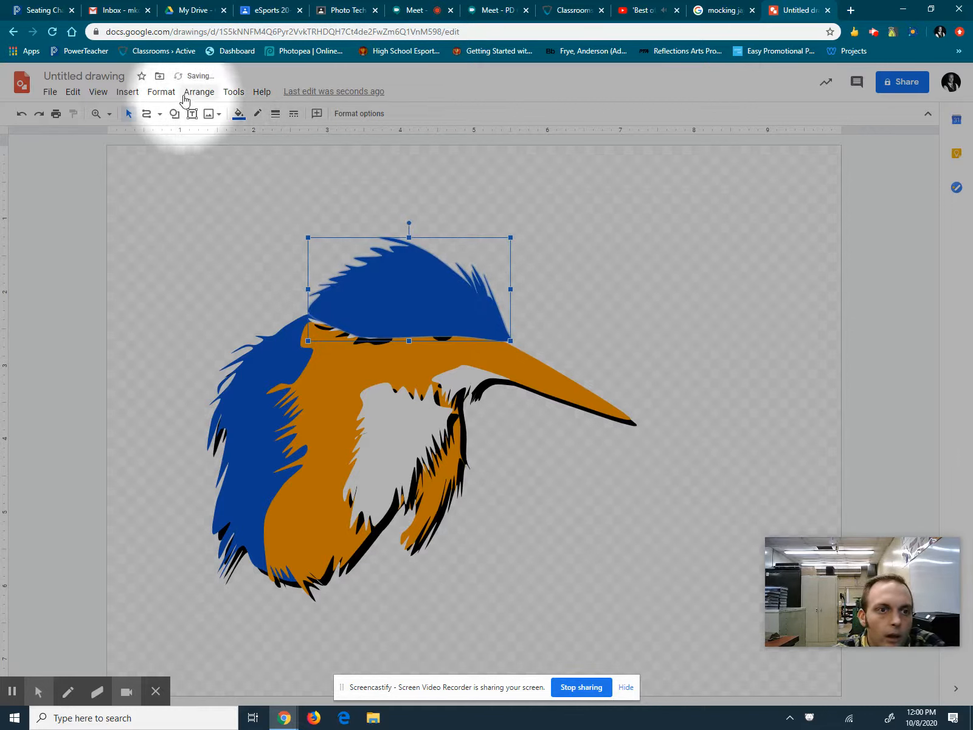
click(238, 113)
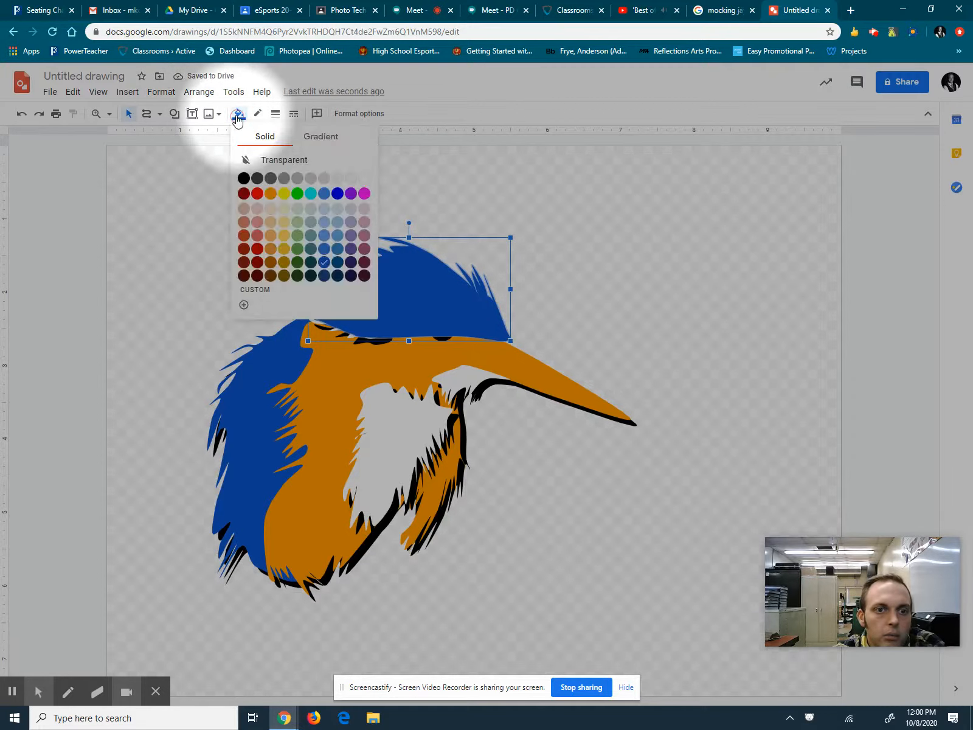
click(246, 179)
- Send the black crest copy behind all other shapes and offset it slightly down and to the right
click(199, 91)
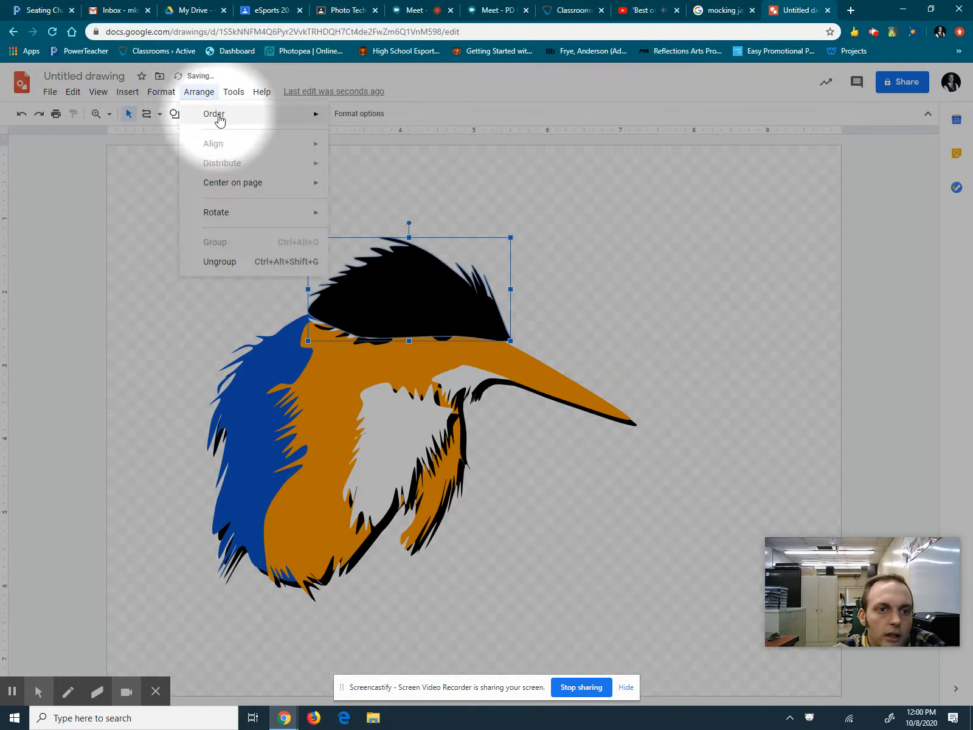
mouse_move(317, 118)
click(380, 176)
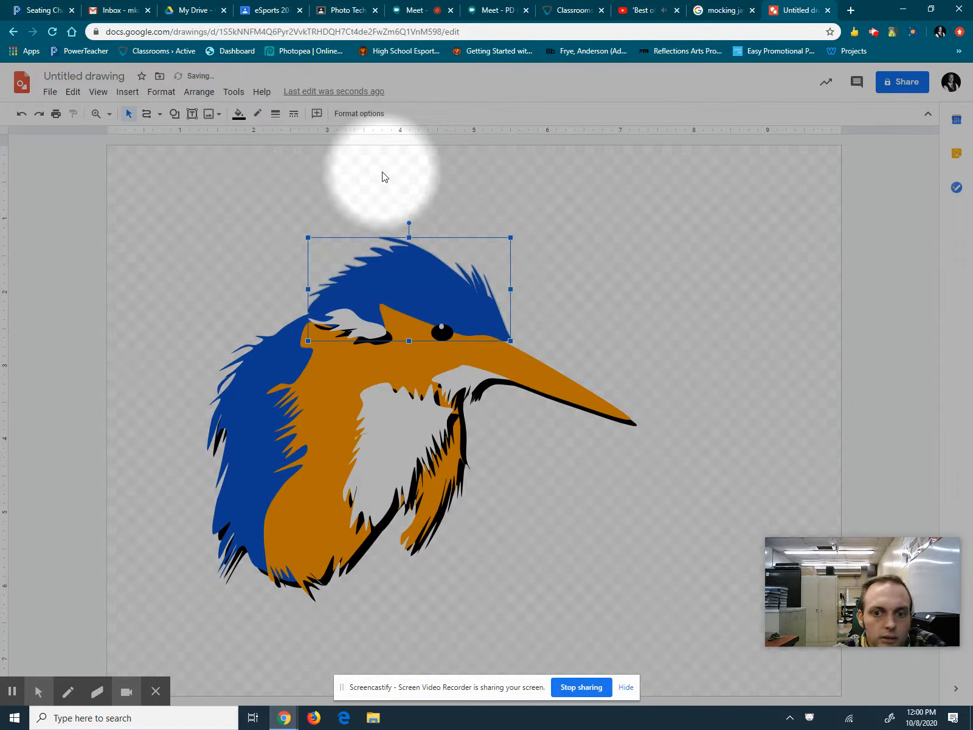
key(Right)
key(Down)
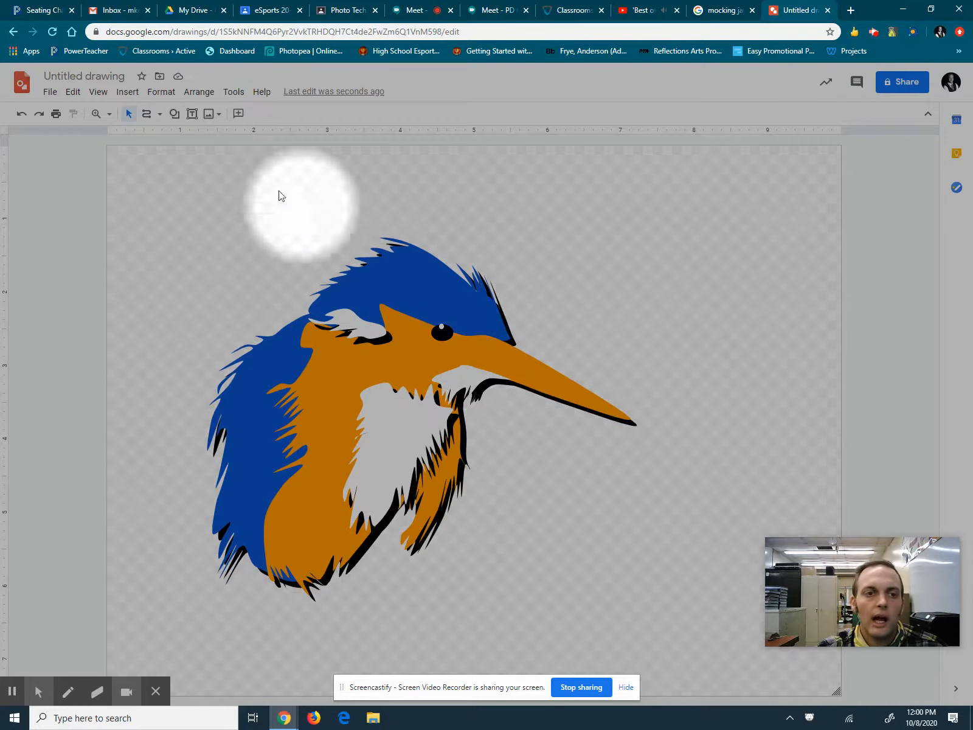
click(159, 115)
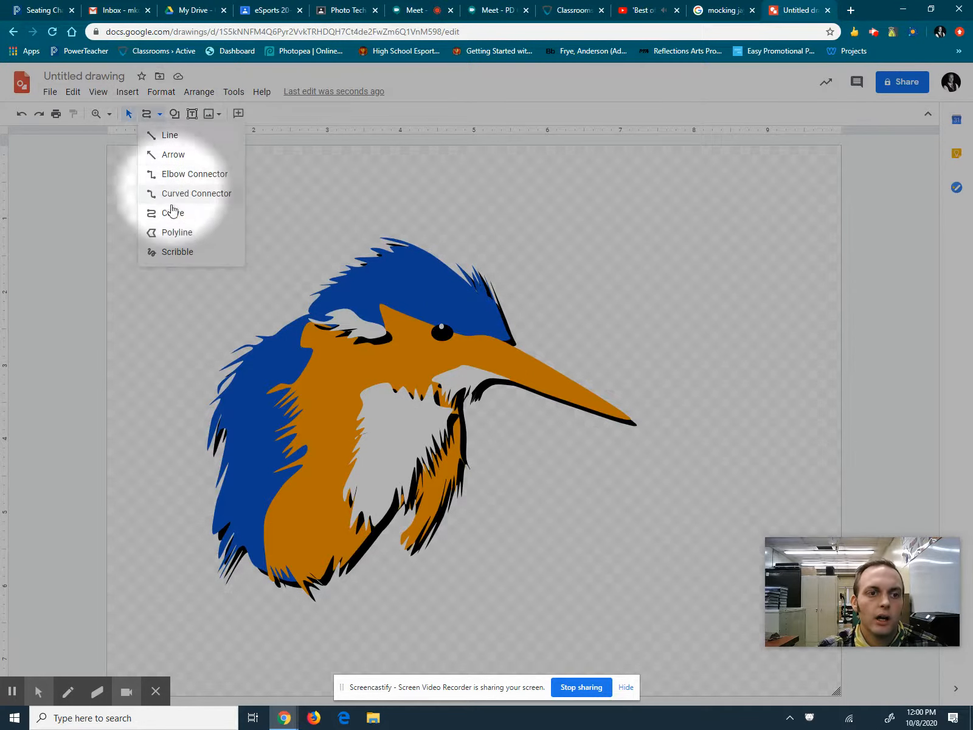
click(177, 231)
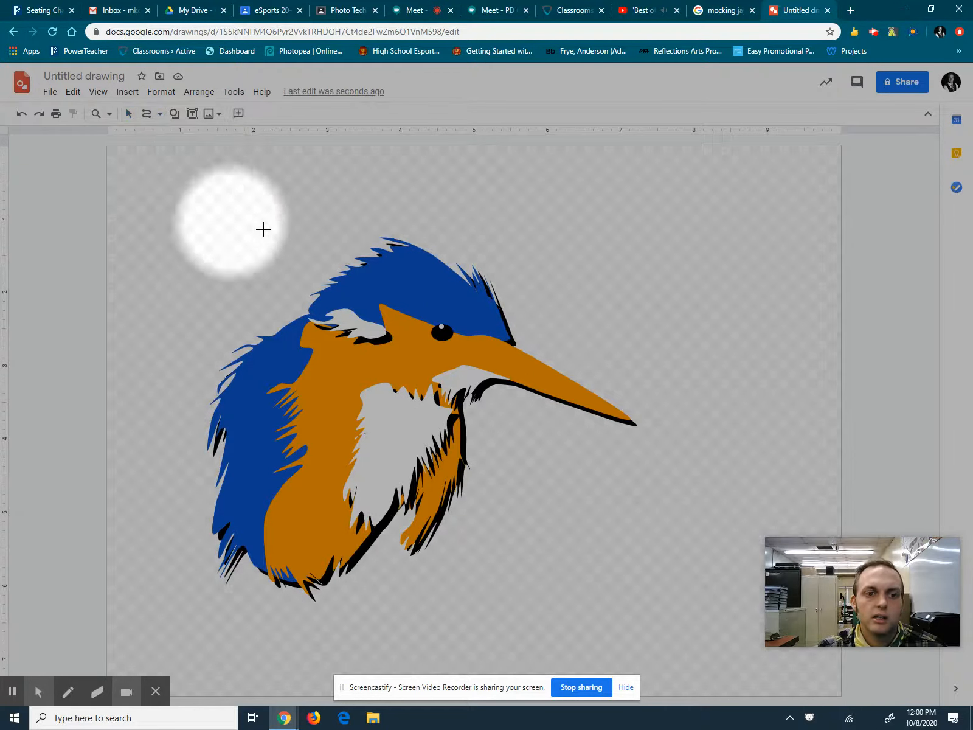
click(479, 336)
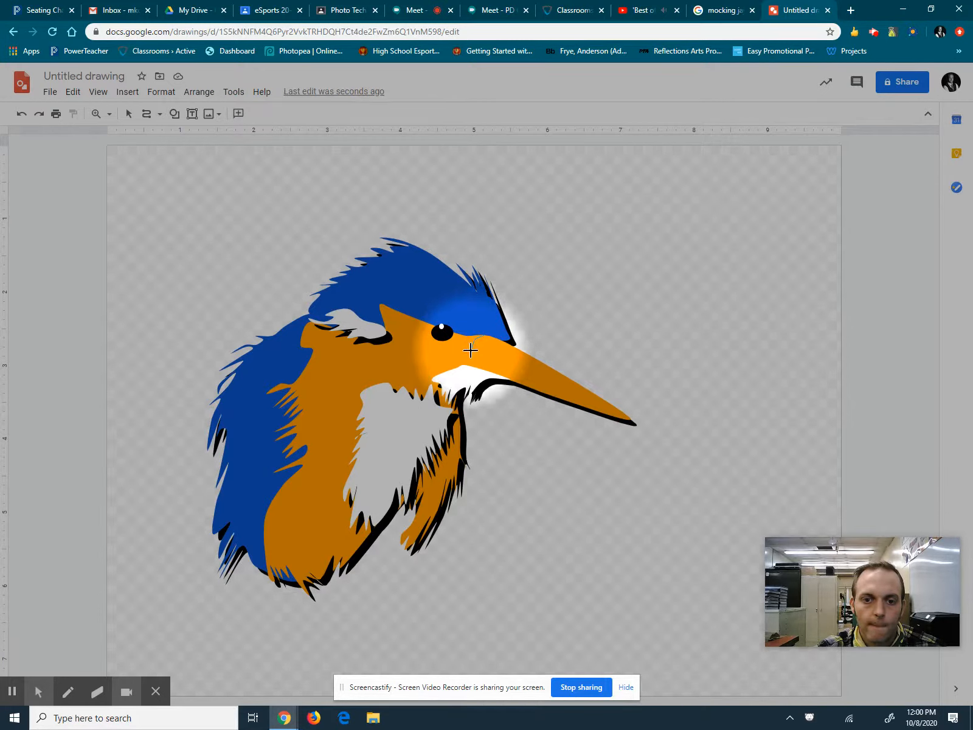
click(466, 349)
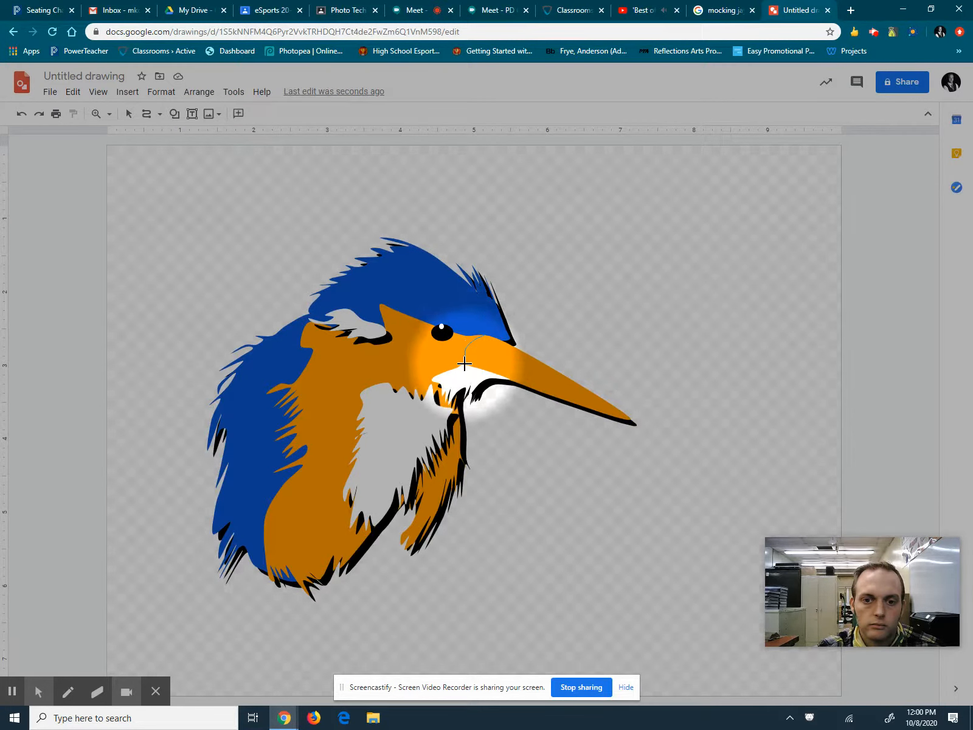
click(462, 363)
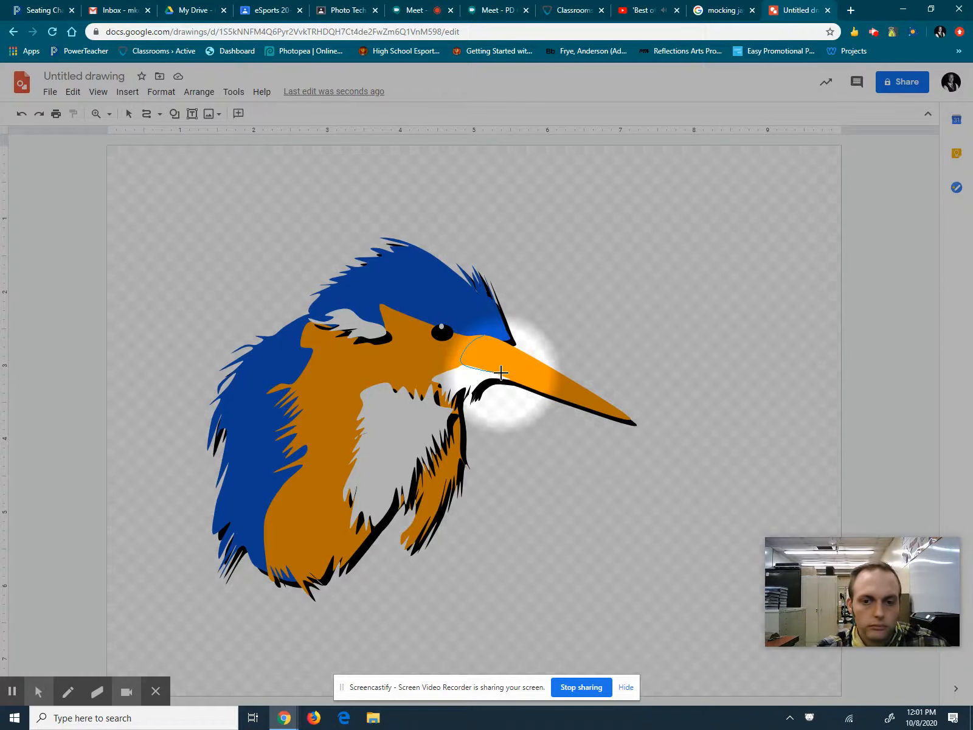
click(474, 366)
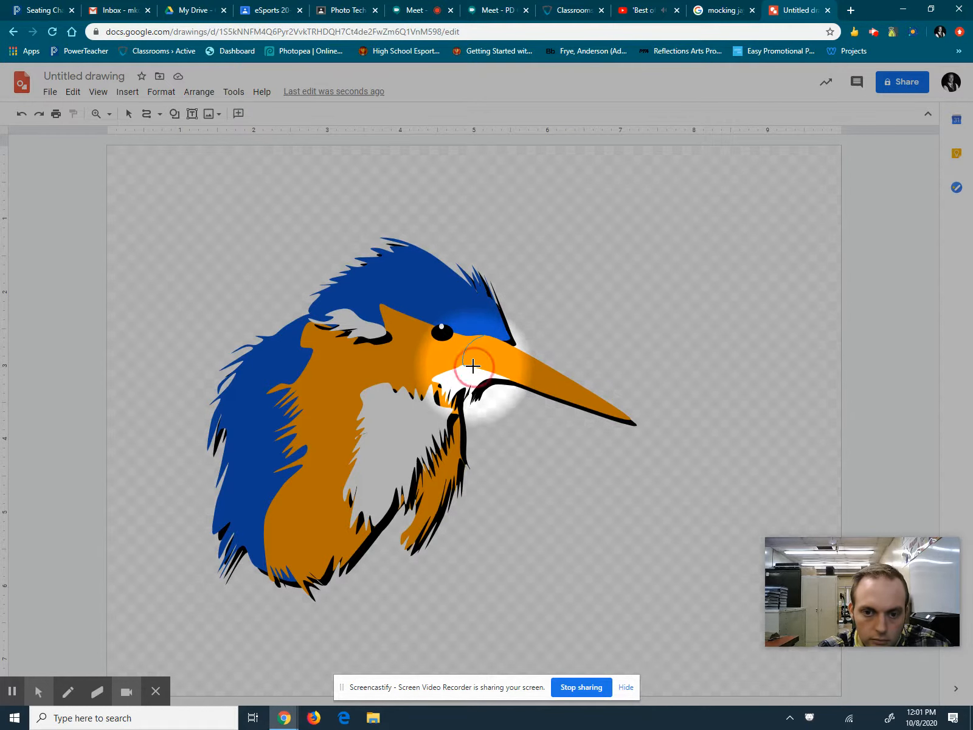
key(Escape)
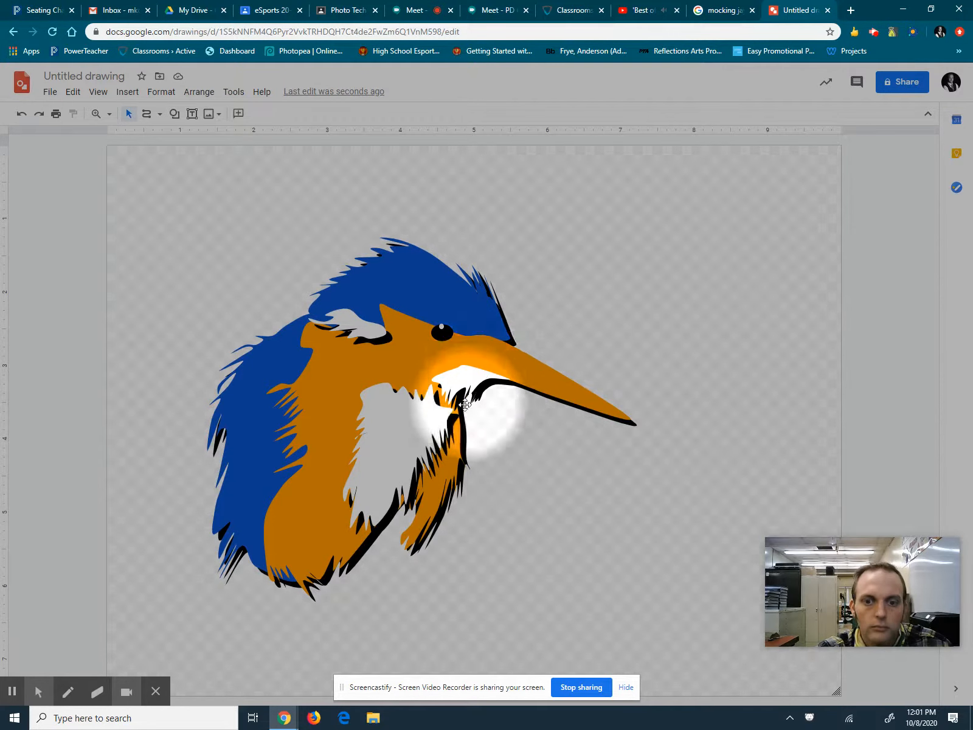
- Draw a short open curve across the base of the beak, from the blue crest's lower edge to the white throat patch
click(147, 113)
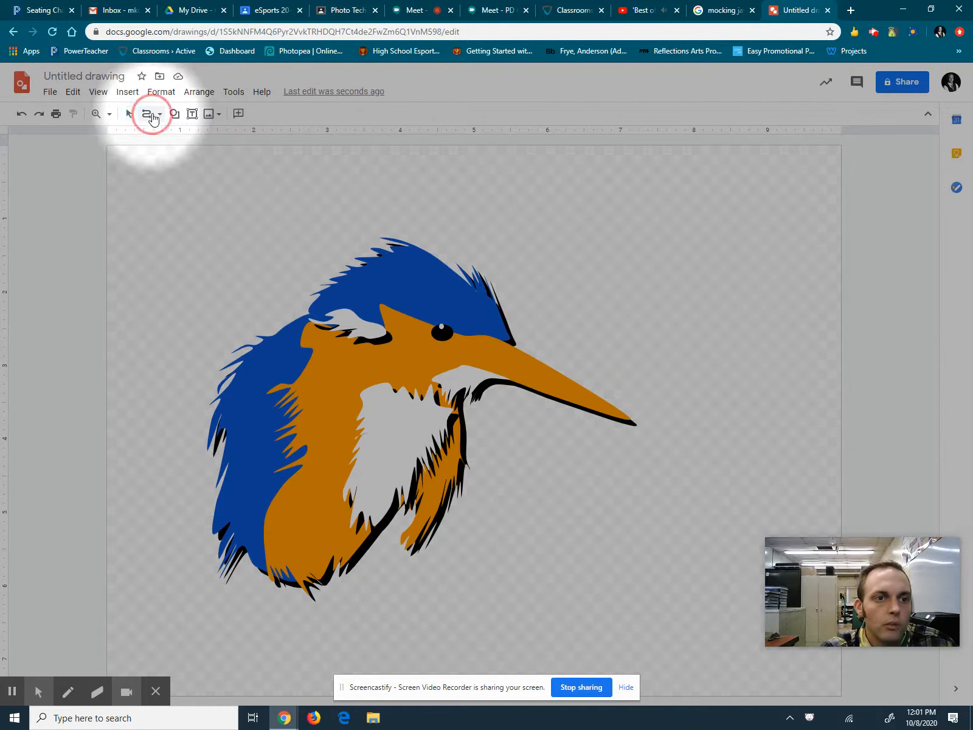
click(490, 335)
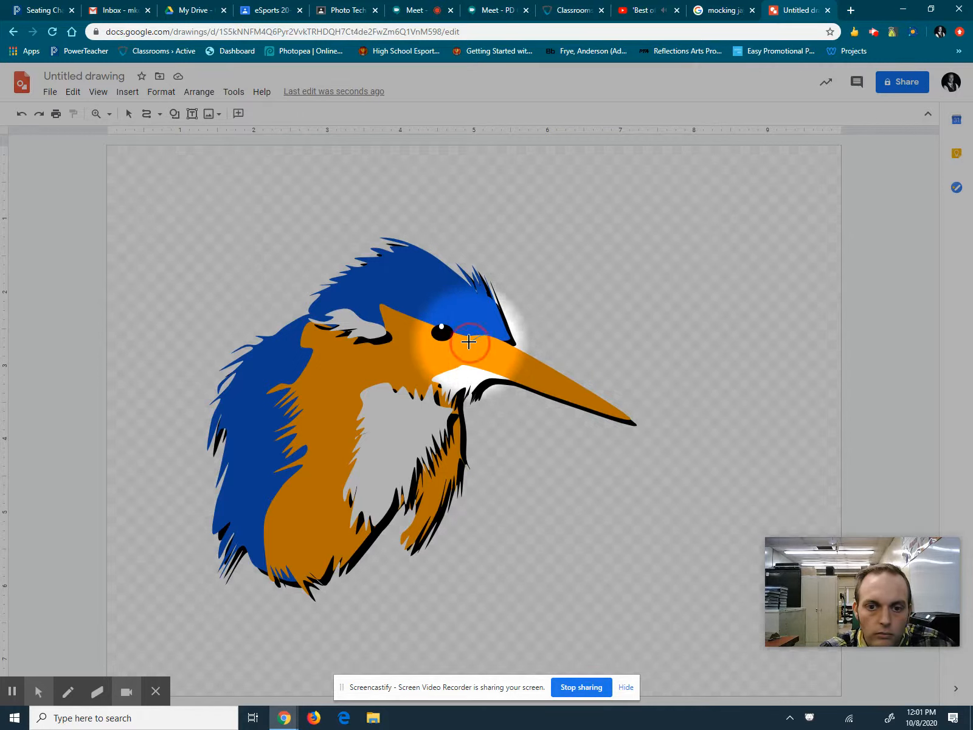
click(467, 356)
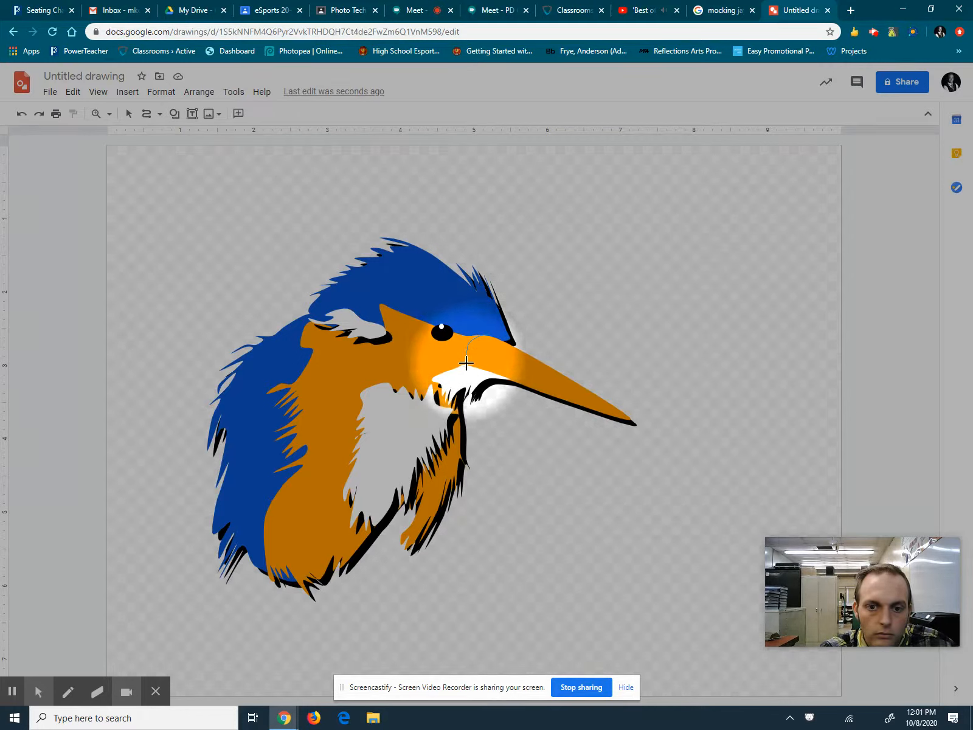
click(468, 366)
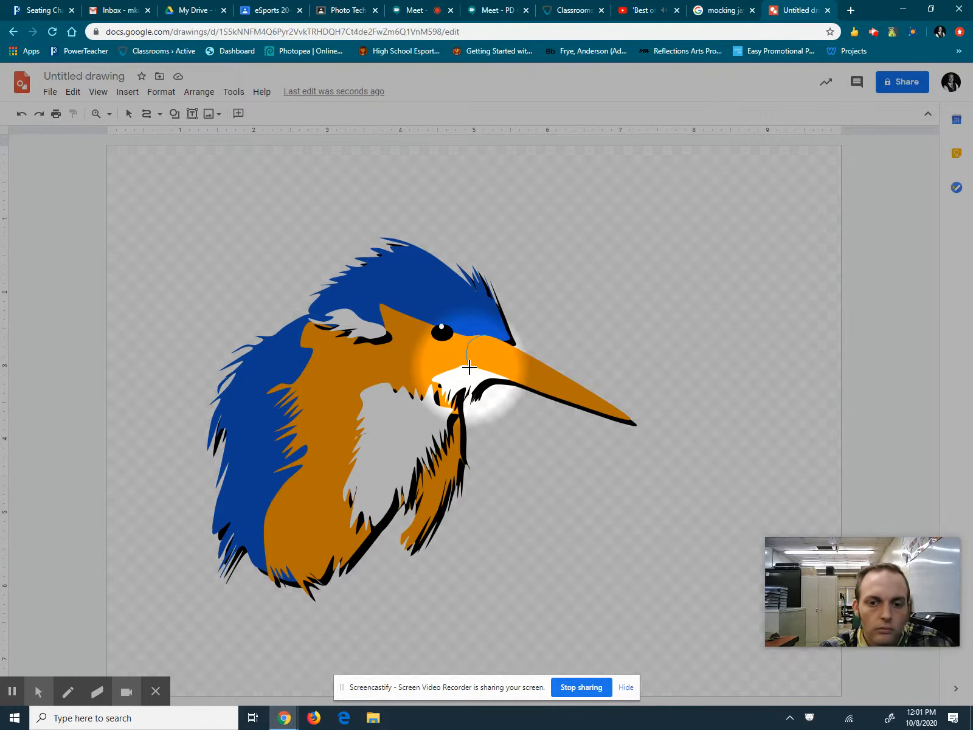
double_click(469, 367)
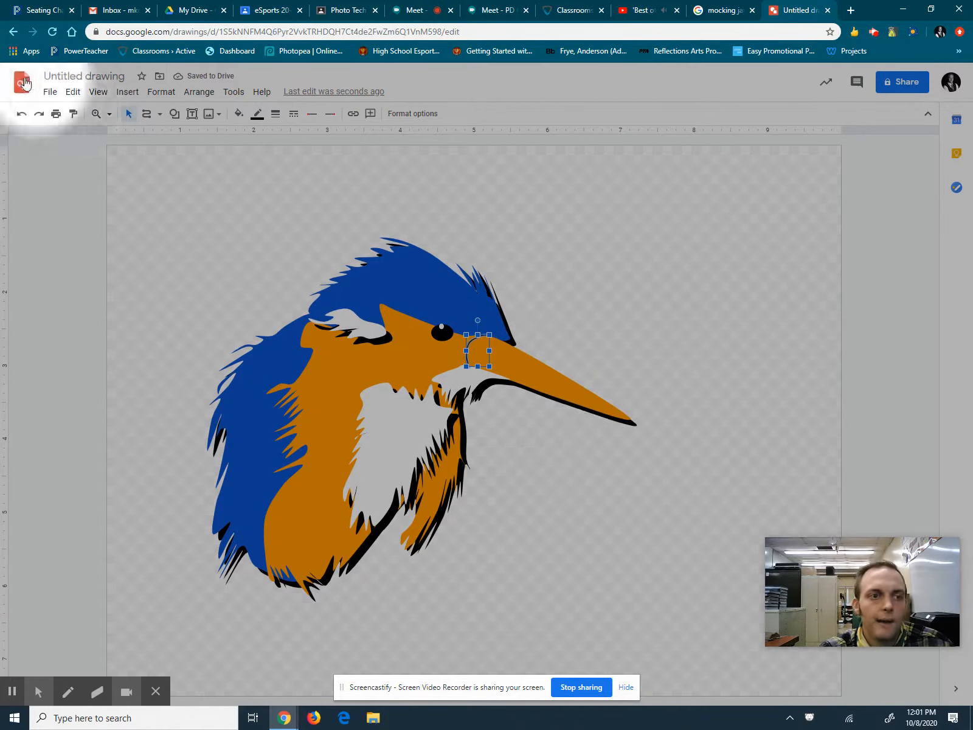
click(77, 184)
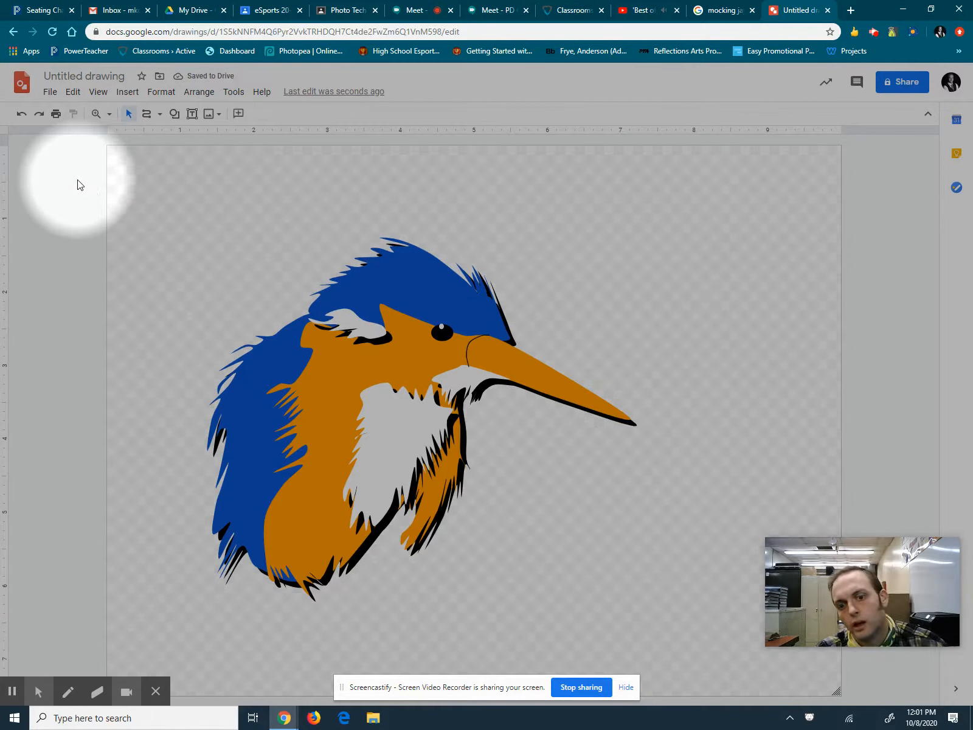
- Delete the thin curved line at the base of the beak
click(469, 351)
key(Delete)
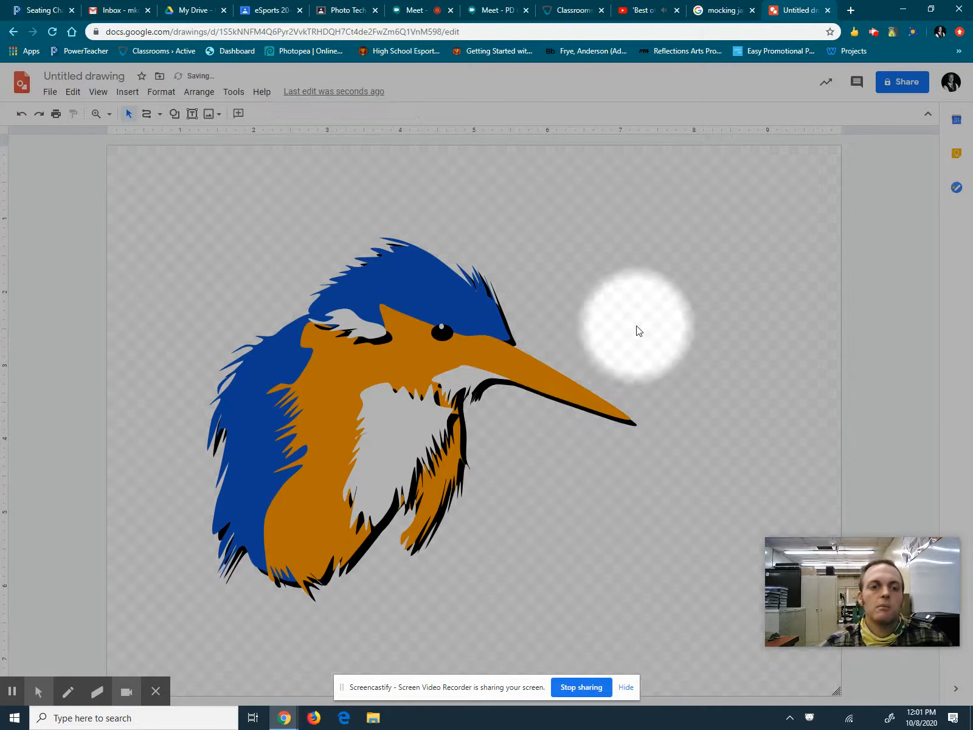